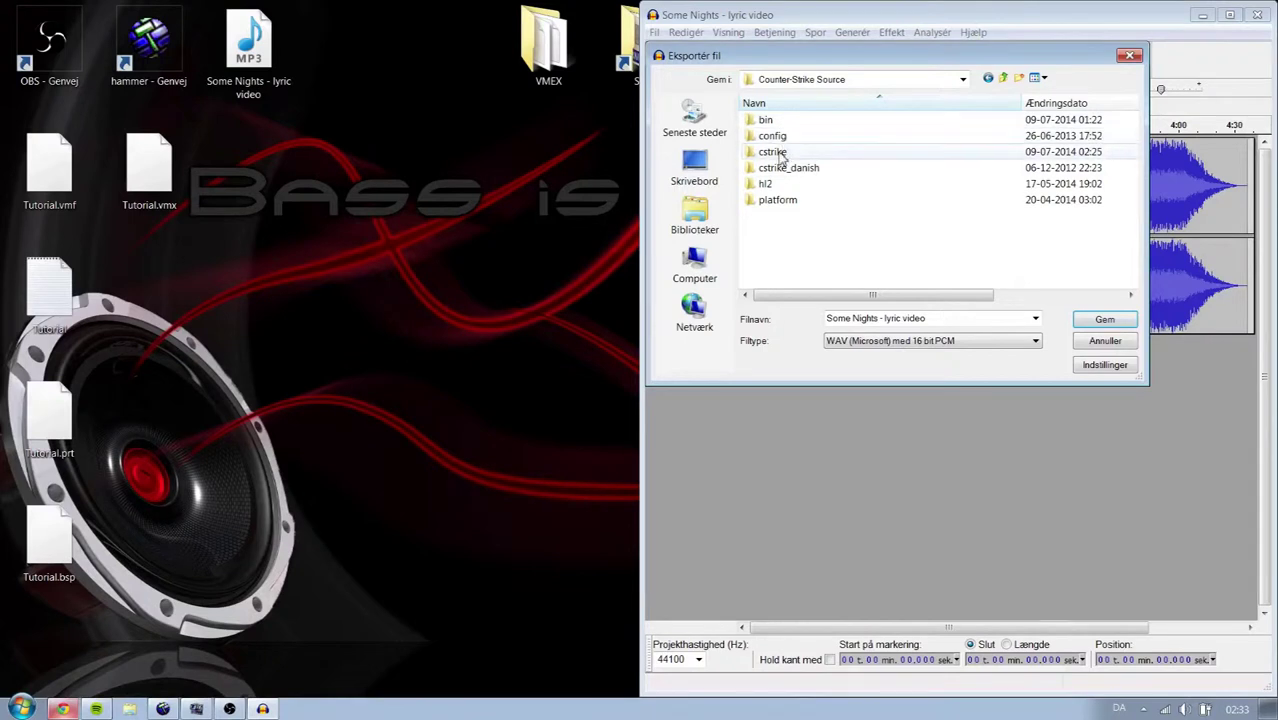
# Step: Export the track as Sound10 in WAV (Microsoft) 16 bit PCM format to the cstrike sound folder, accepting the metadata as is
pyautogui.scroll(-2, 864, 223)
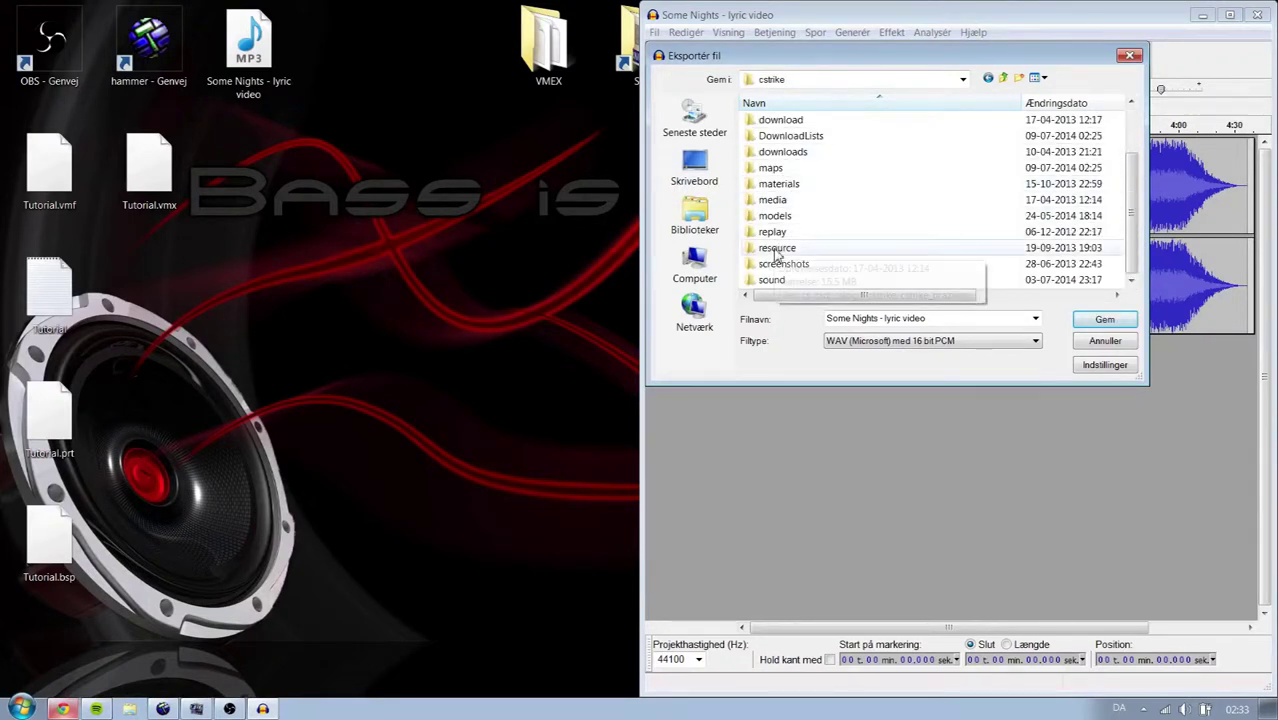
pyautogui.scroll(3, 803, 257)
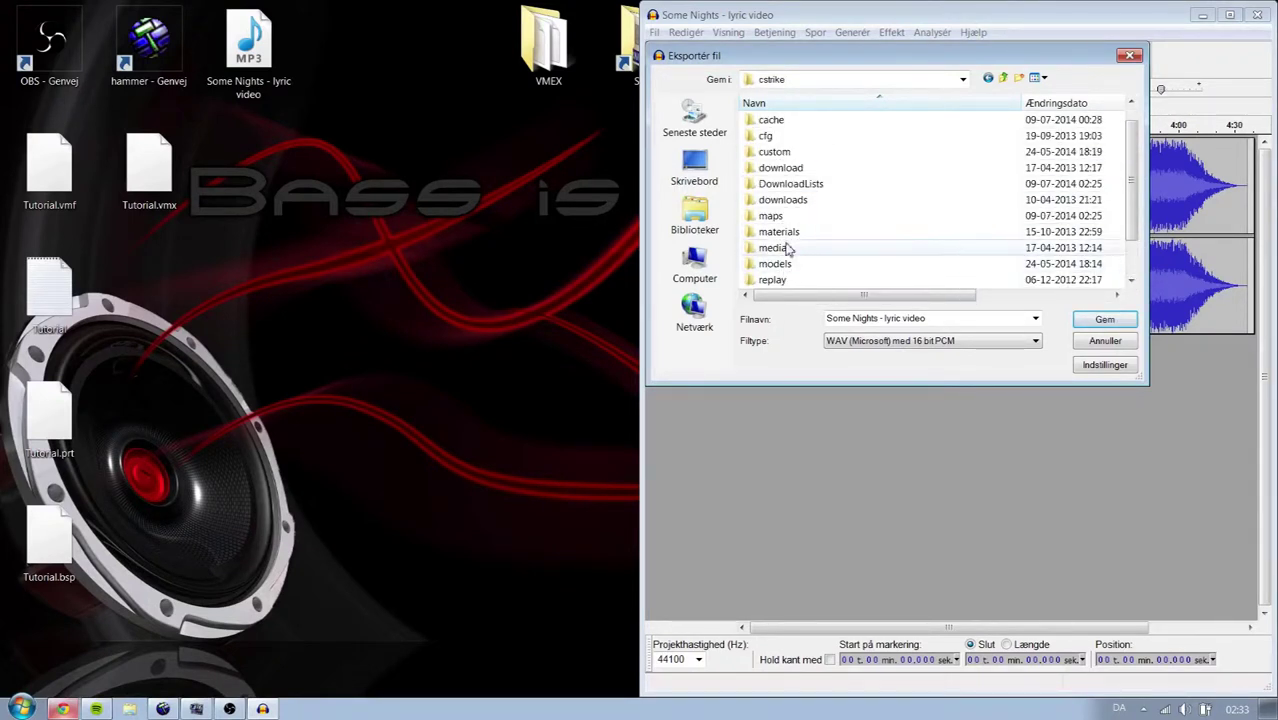
pyautogui.scroll(-3, 800, 265)
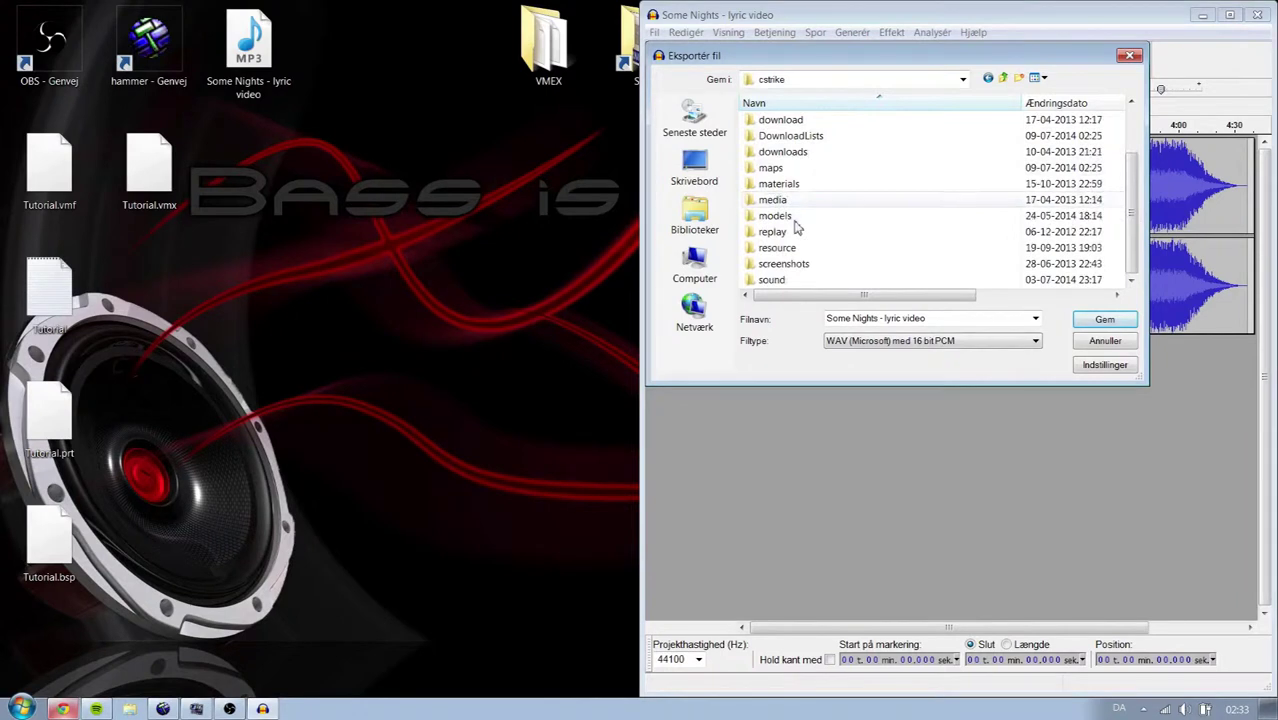
pyautogui.doubleClick(772, 279)
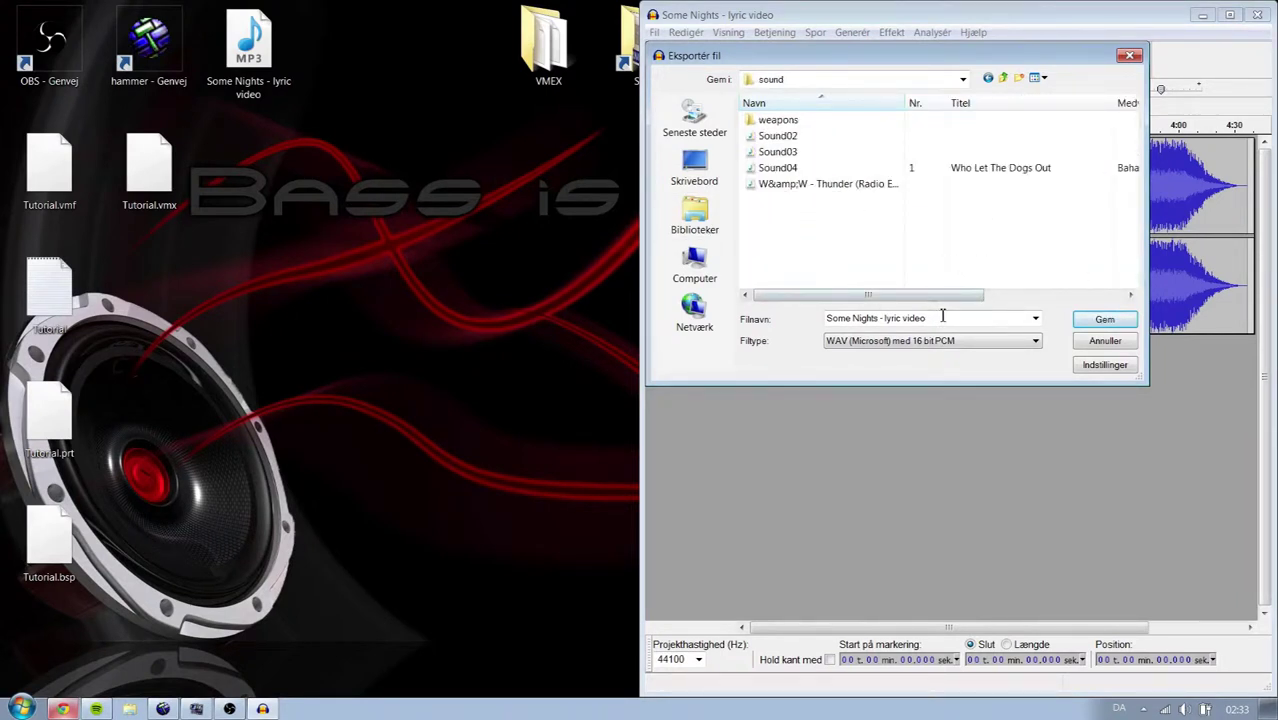
pyautogui.moveTo(943, 316); pyautogui.dragTo(824, 317)
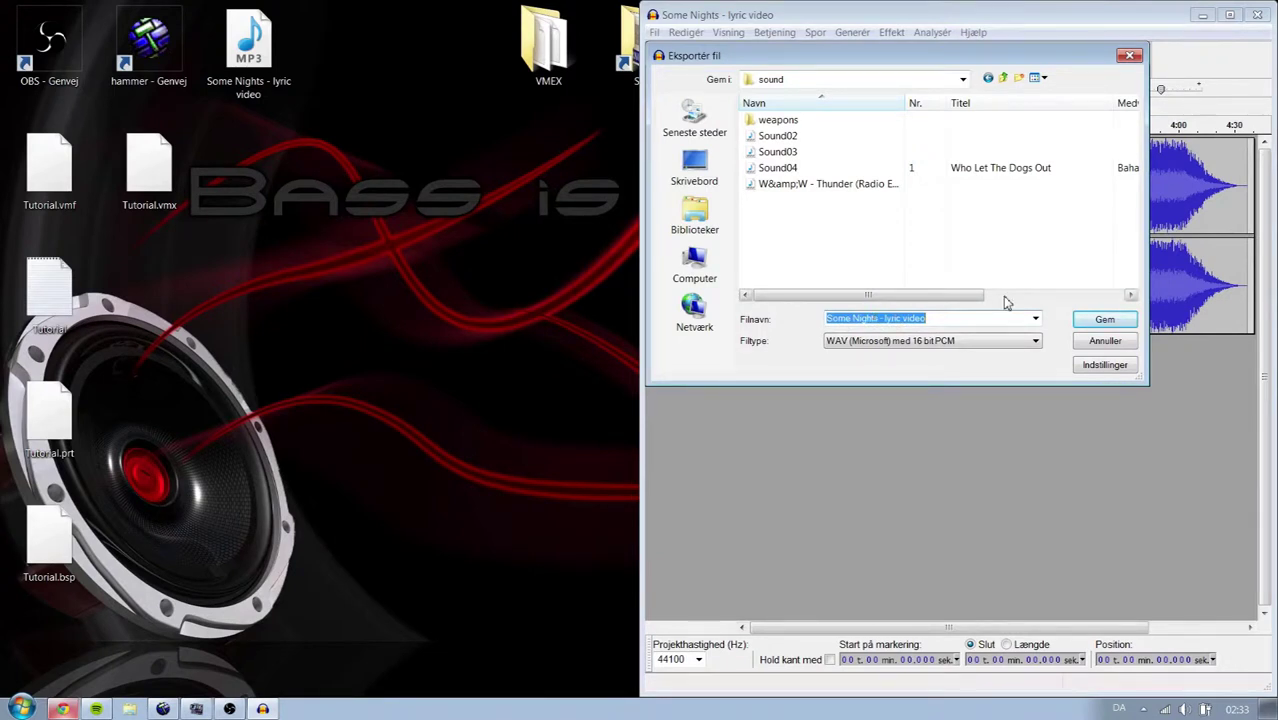
pyautogui.write('Sound10')
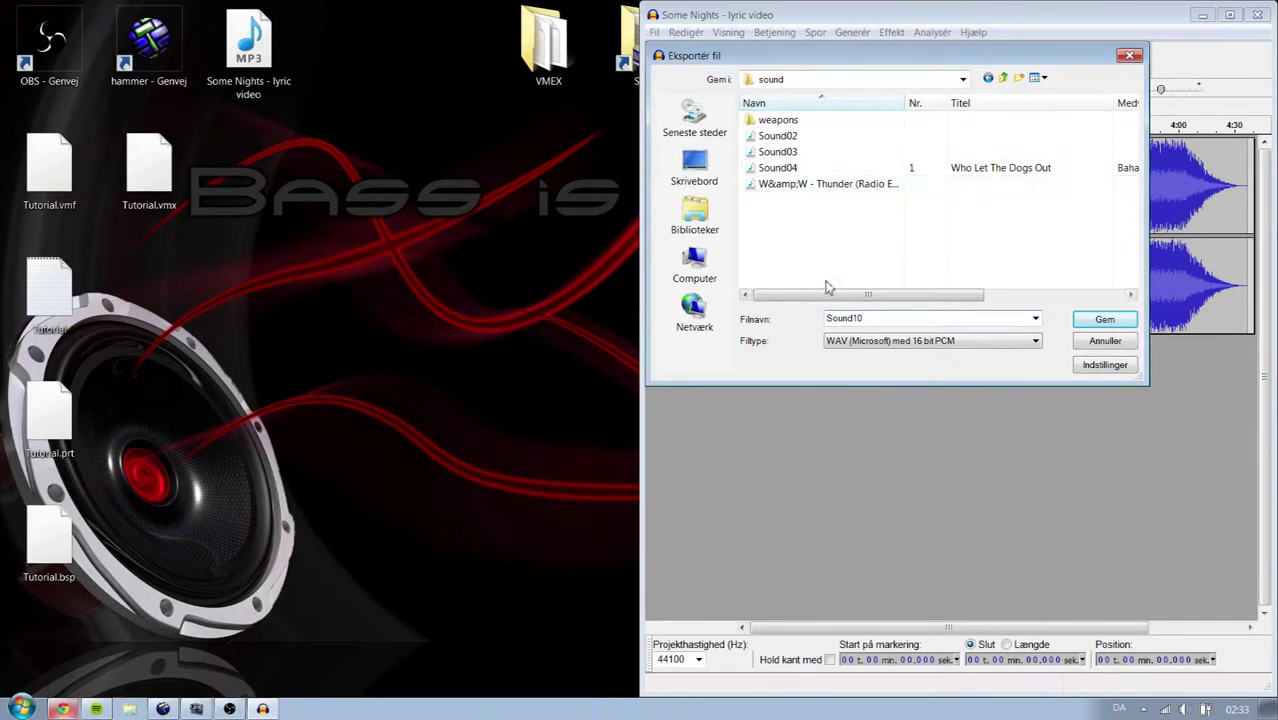
pyautogui.click(1096, 322)
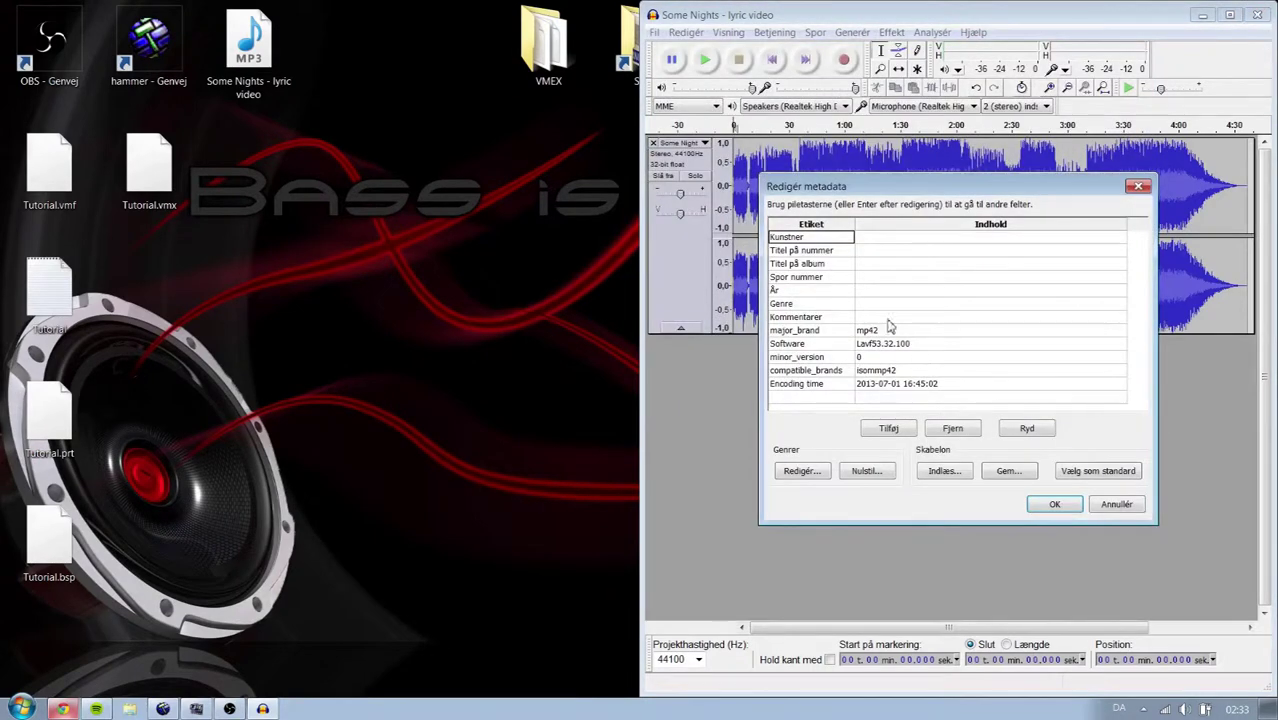
pyautogui.click(1054, 504)
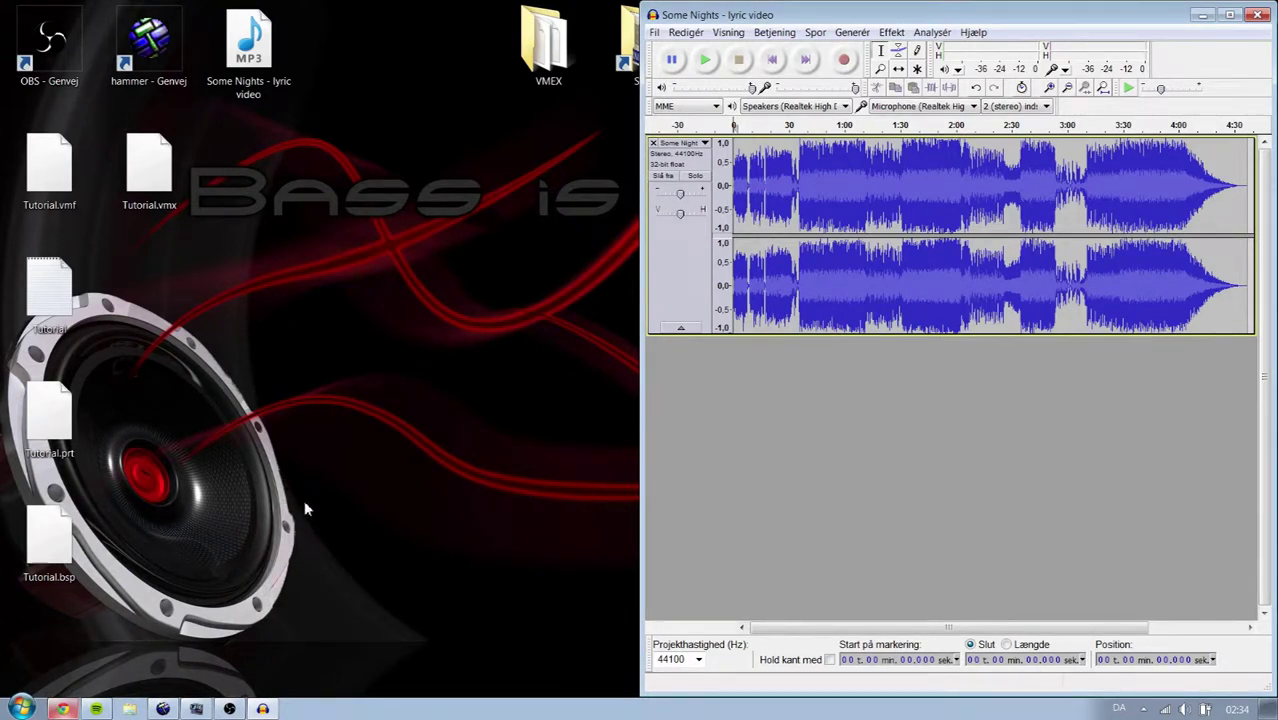
# Step: Close the audio project without saving changes and switch to the Tutorial.vmf map in Hammer
pyautogui.click(1257, 14)
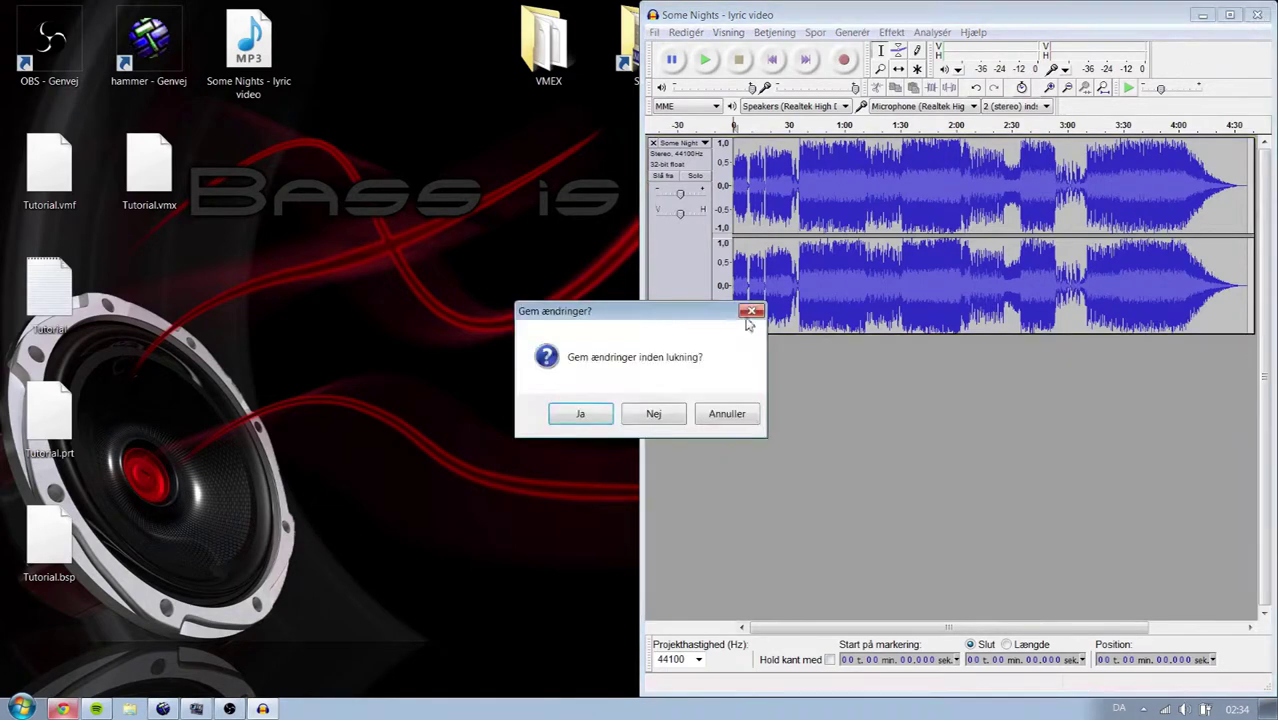
pyautogui.click(630, 415)
pyautogui.moveTo(196, 709)
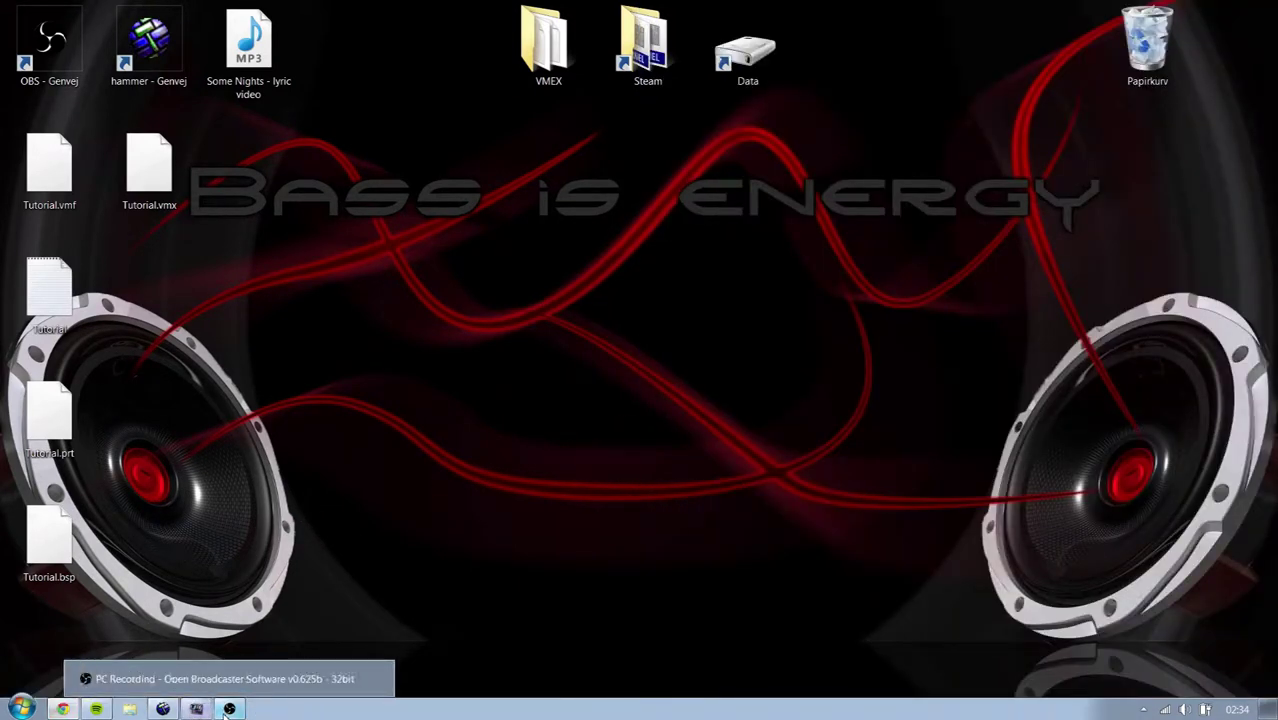
pyautogui.click(163, 709)
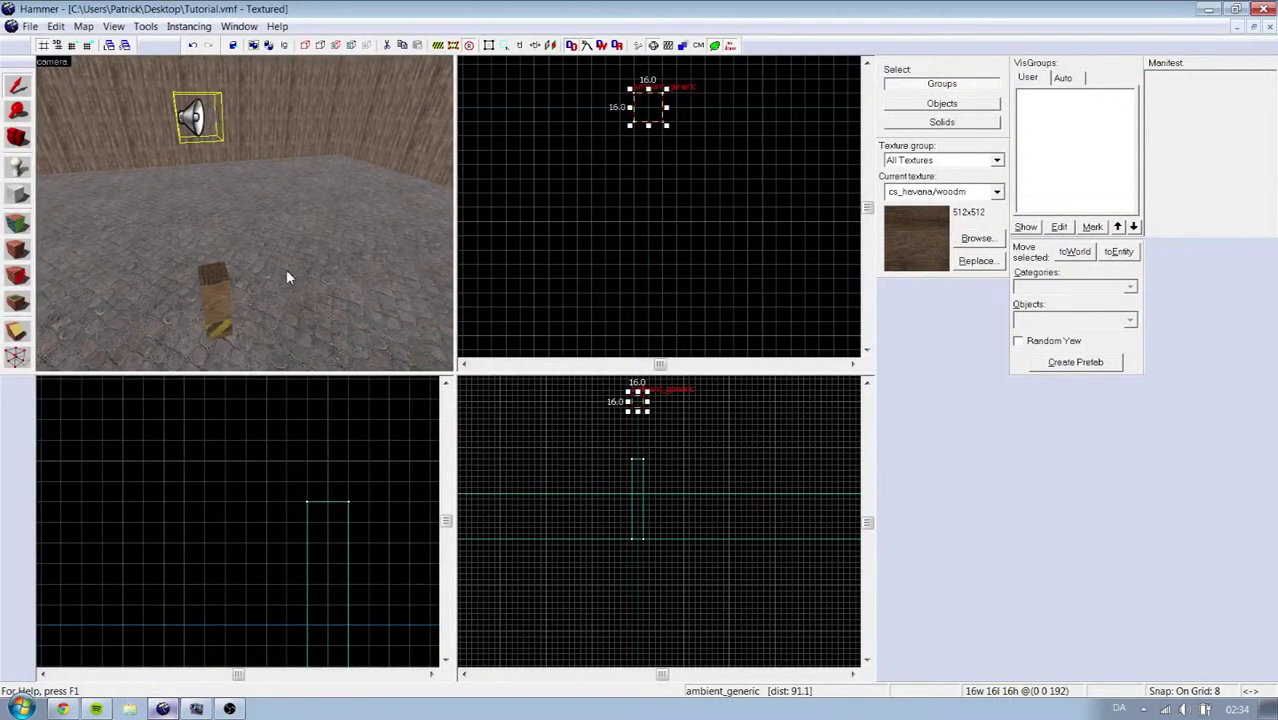
# Step: Open the properties of the ambient_generic entity and set its Volume to 70
pyautogui.doubleClick(193, 125)
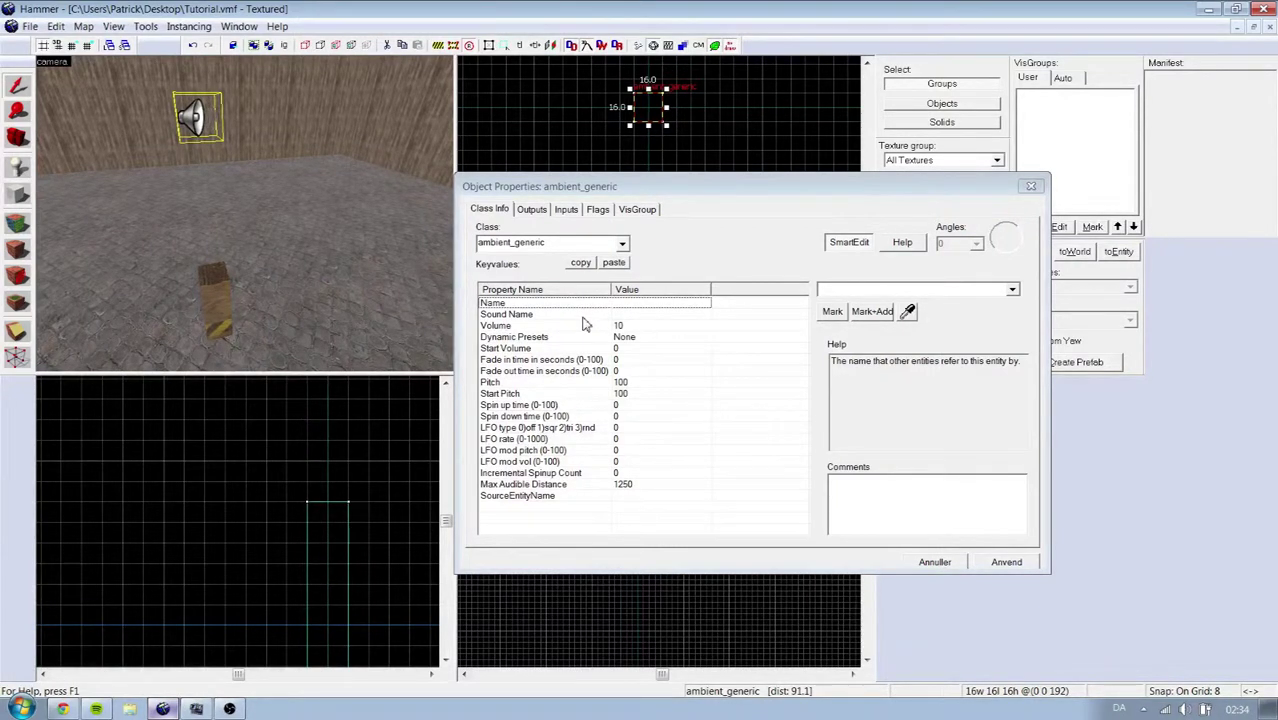
pyautogui.click(636, 326)
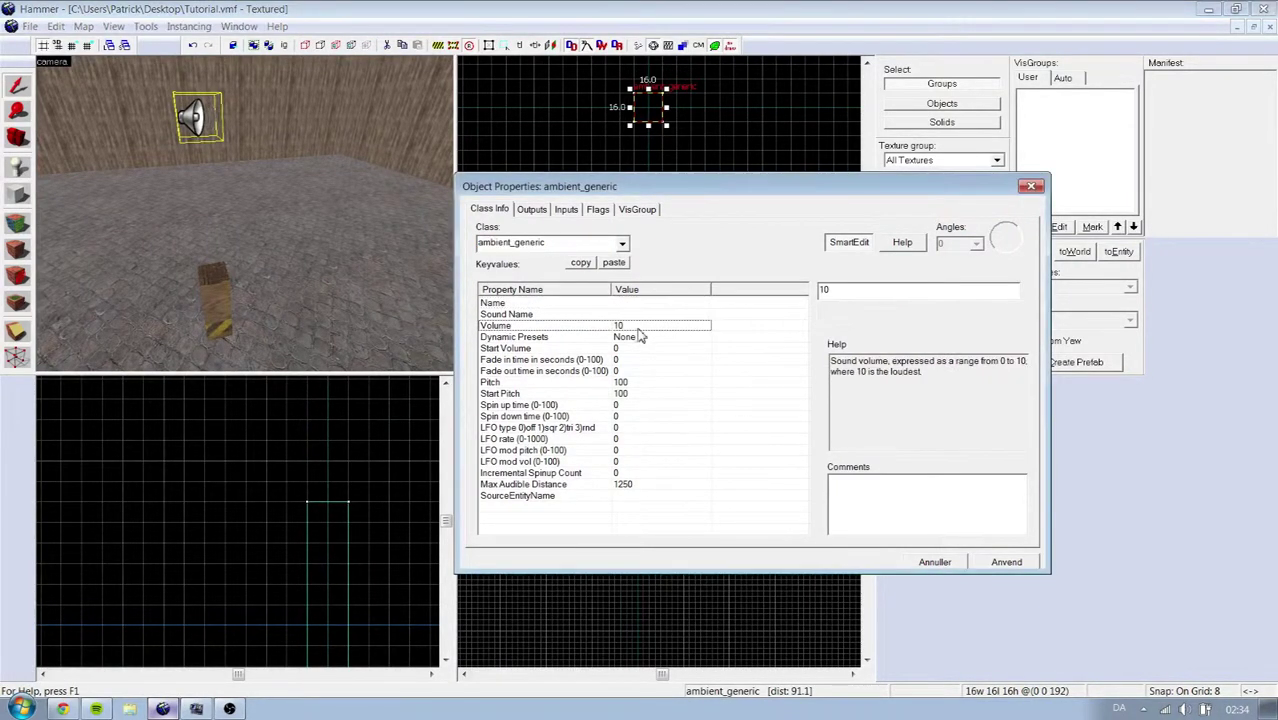
pyautogui.write('70')
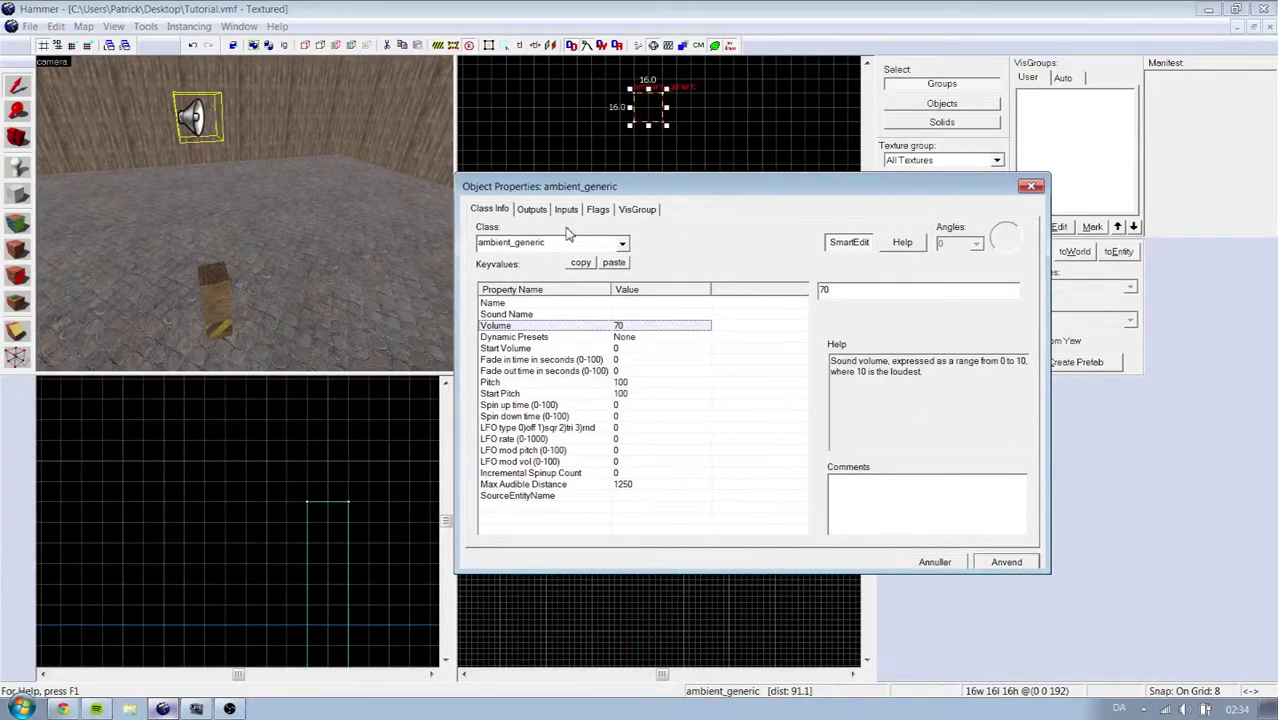
# Step: Set the ambient_generic's flags to Play everywhere and Is NOT Looped, with Start Silent disabled
pyautogui.click(596, 210)
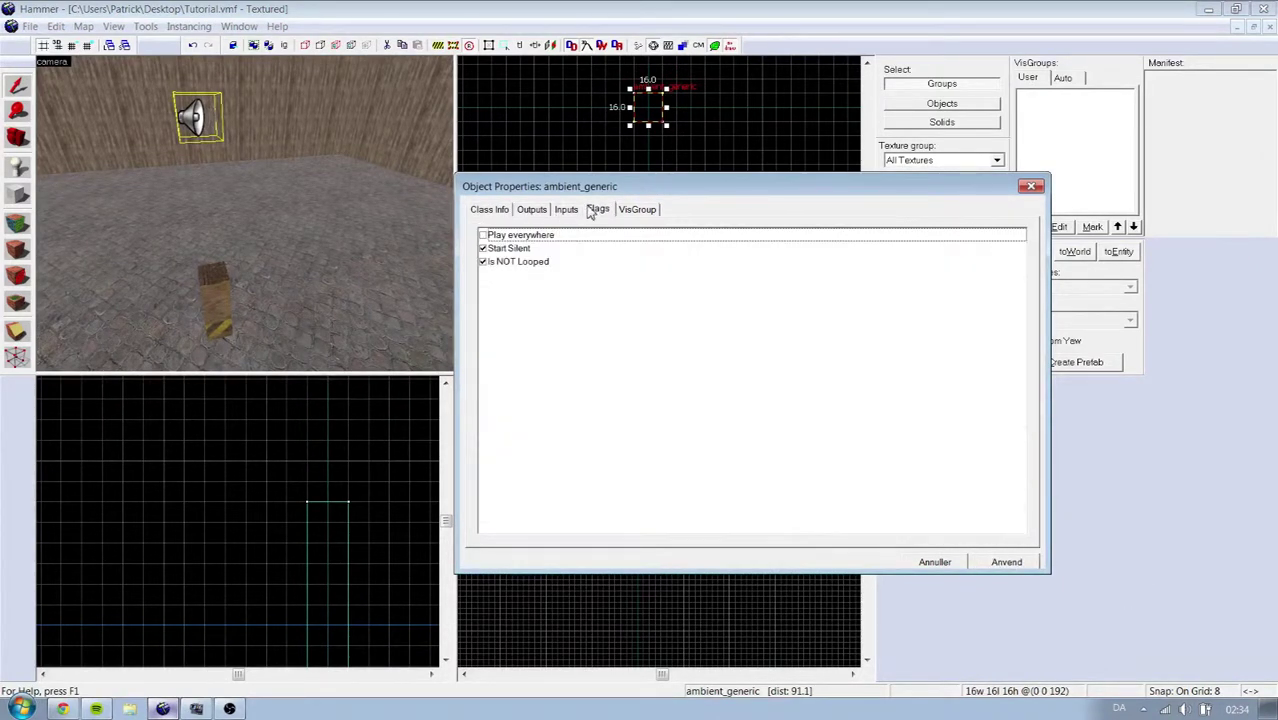
pyautogui.click(488, 237)
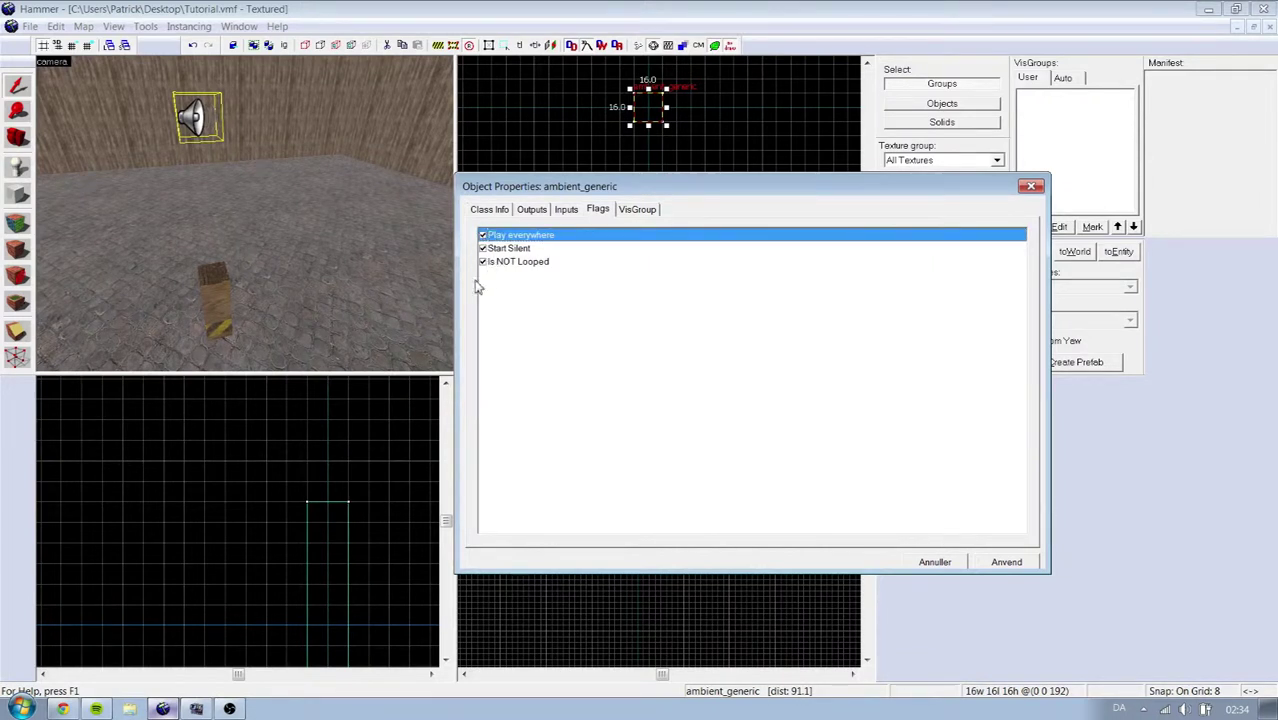
pyautogui.click(484, 249)
pyautogui.click(484, 262)
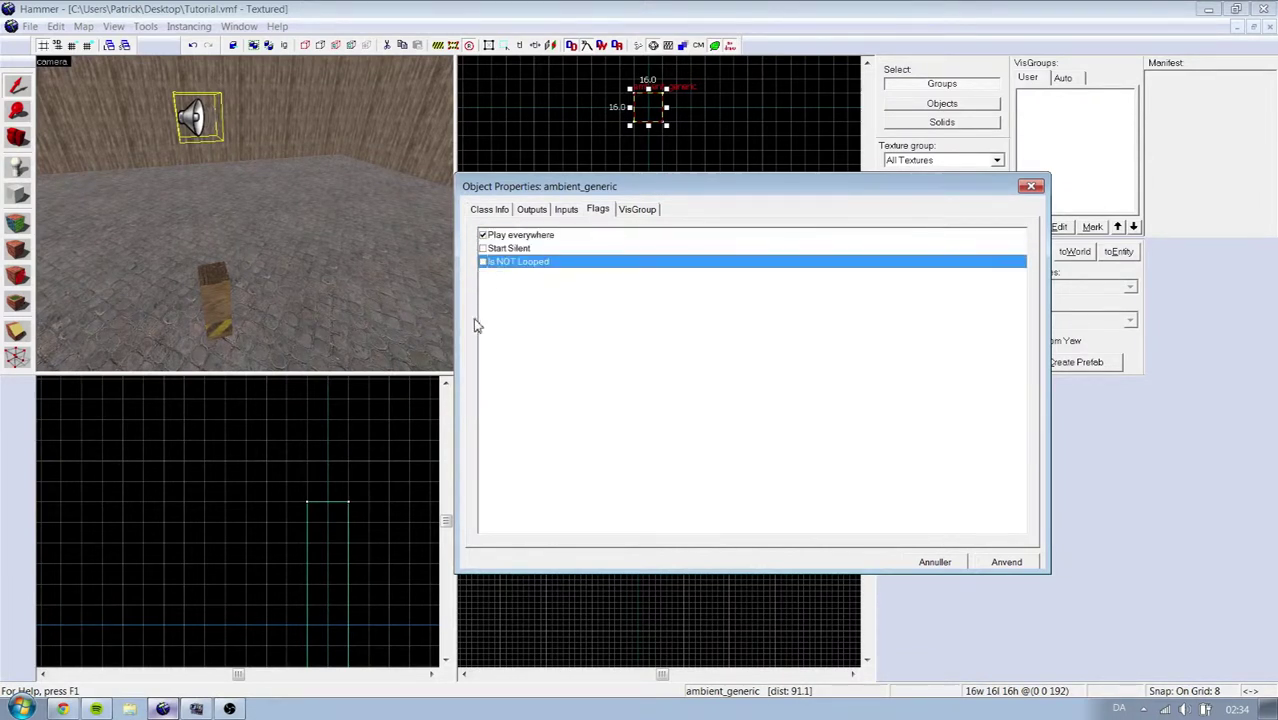
pyautogui.click(483, 262)
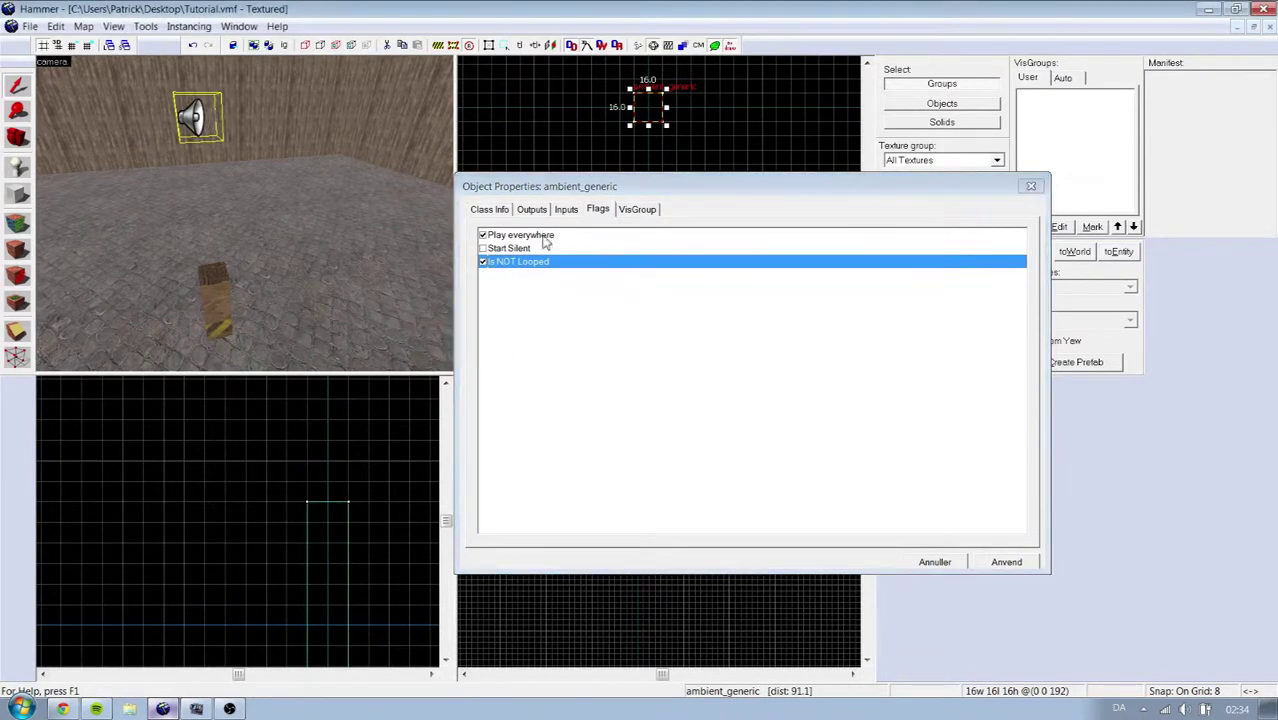
pyautogui.click(486, 211)
pyautogui.click(566, 210)
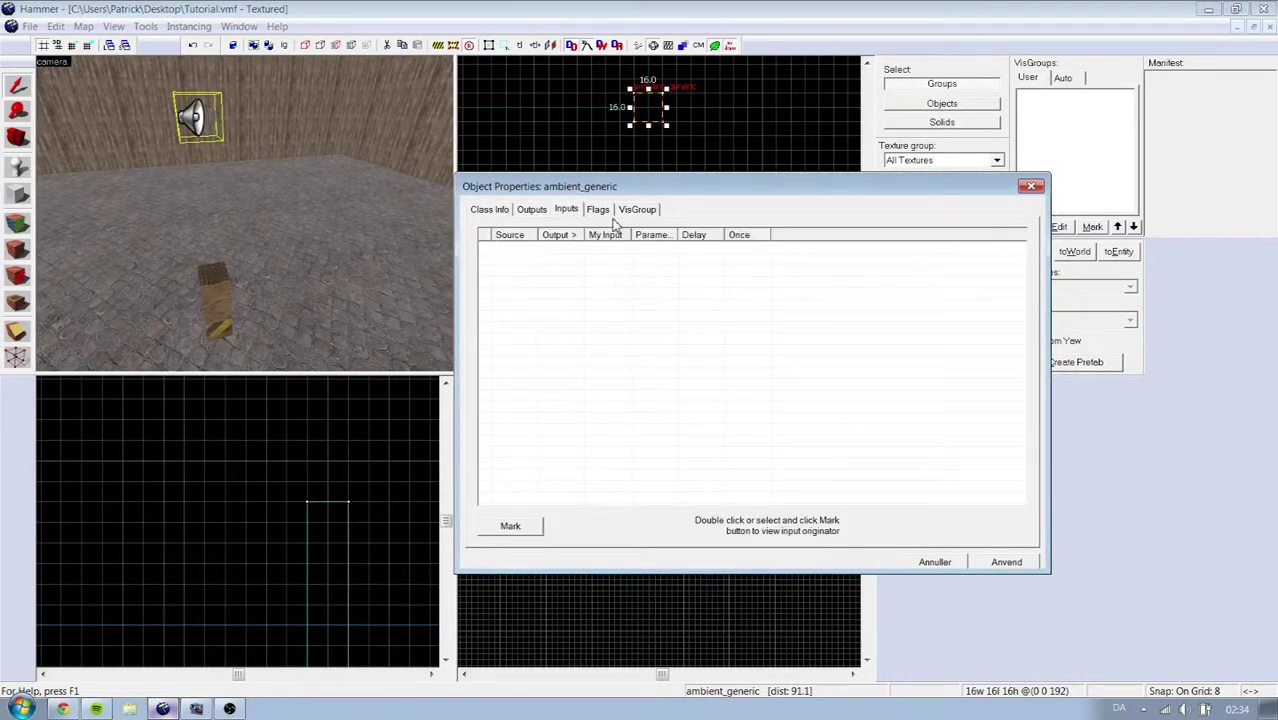
pyautogui.click(598, 210)
# Step: Open the sound browser for the ambient_generic's Sound Name property
pyautogui.click(489, 209)
pyautogui.click(642, 322)
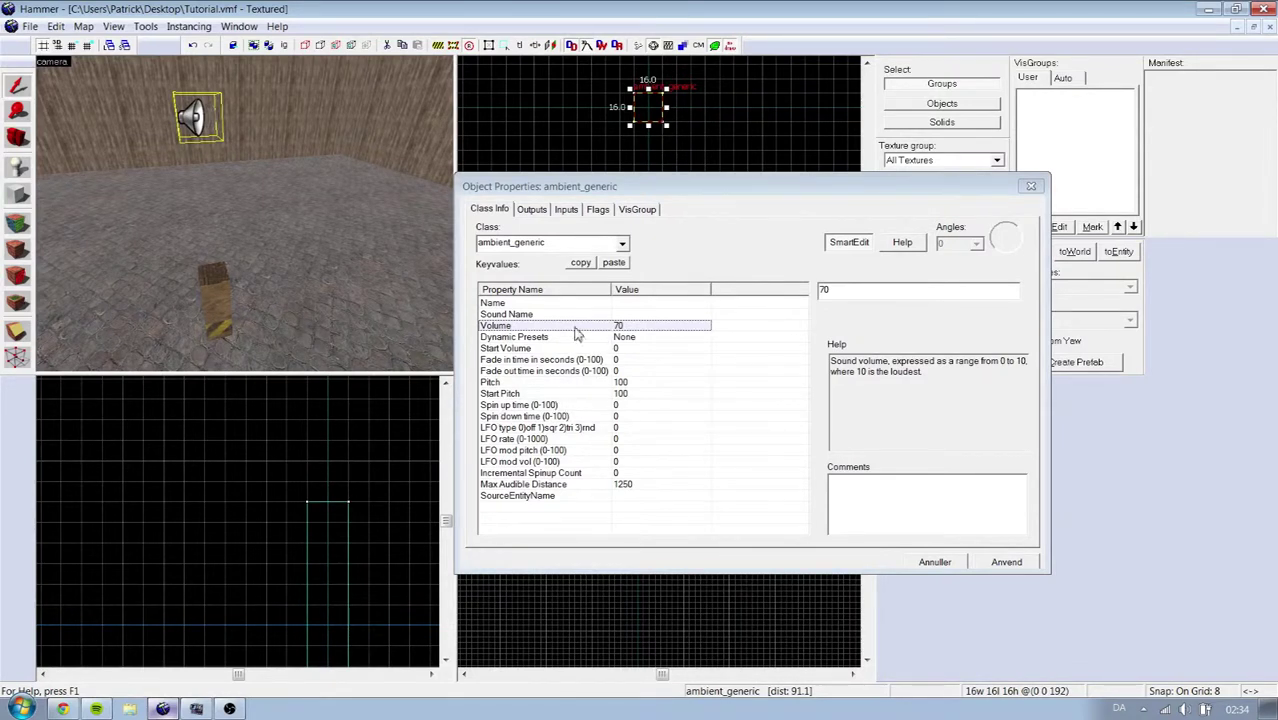
pyautogui.click(540, 315)
pyautogui.click(832, 316)
# Step: Keep the sound type at Raw, filter the sounds by "sound" and refresh the sound list
pyautogui.click(668, 496)
pyautogui.click(665, 510)
pyautogui.doubleClick(686, 518)
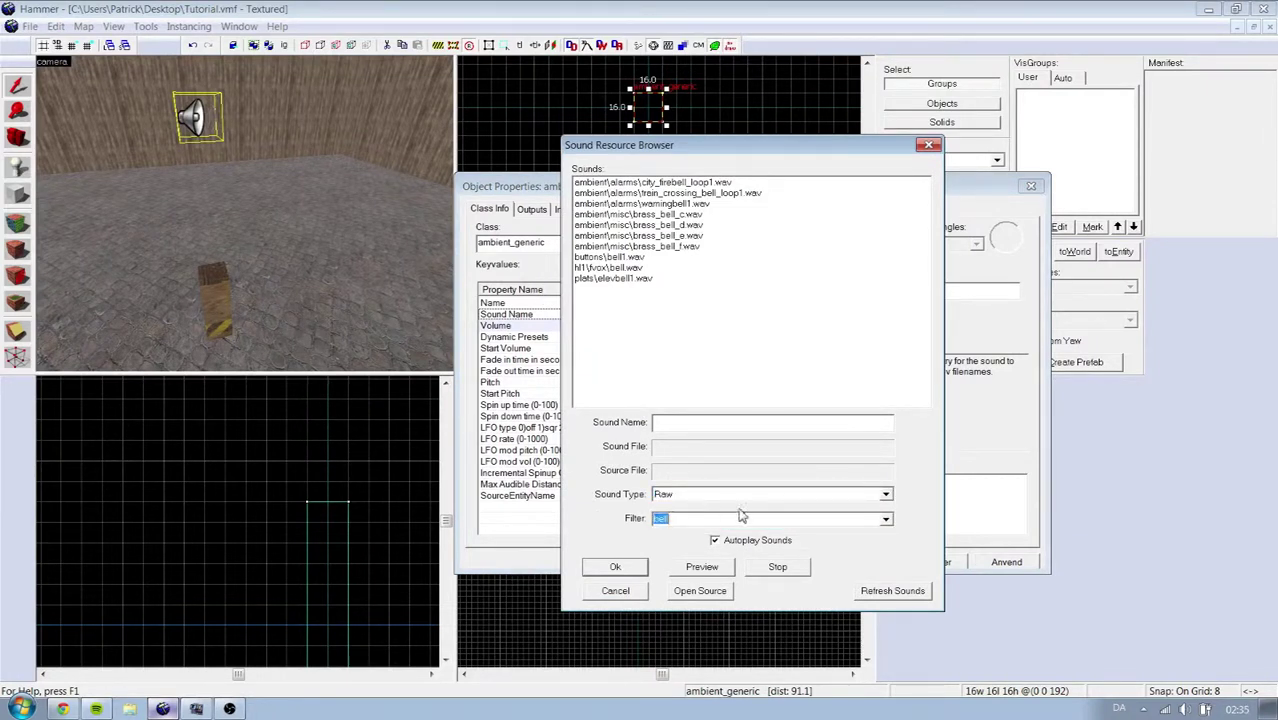
pyautogui.click(785, 496)
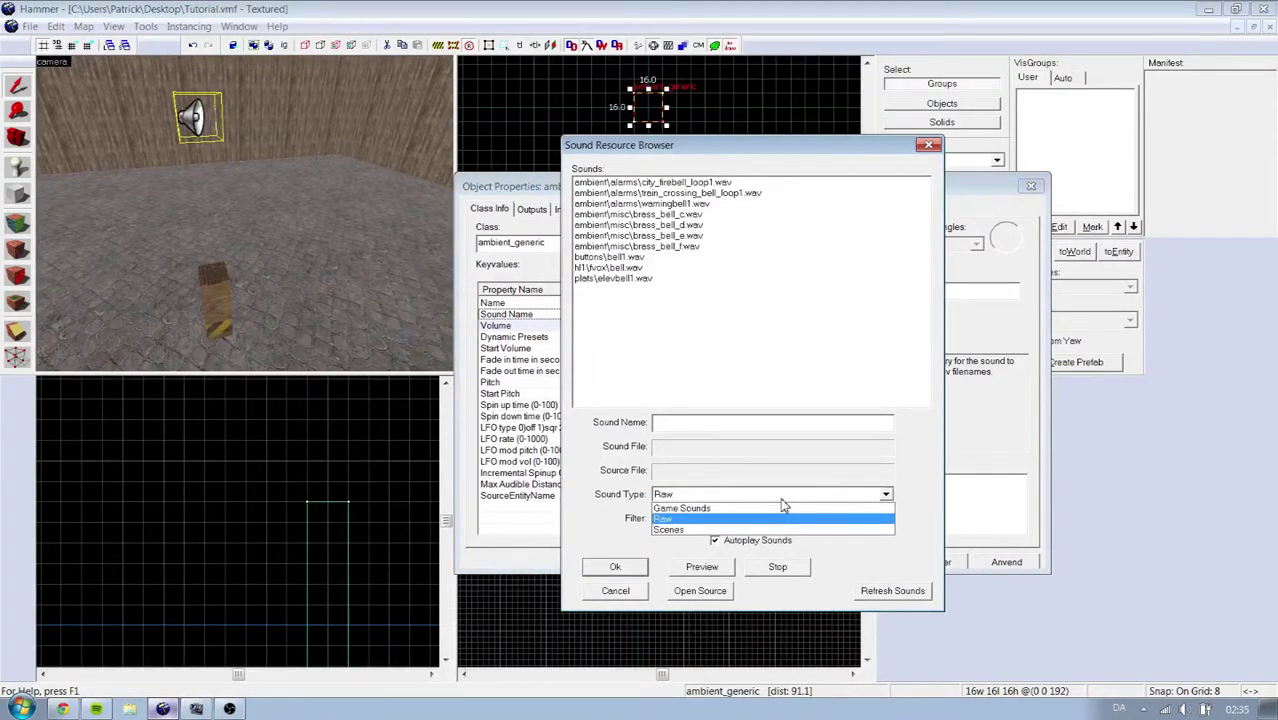
pyautogui.click(755, 518)
pyautogui.click(707, 523)
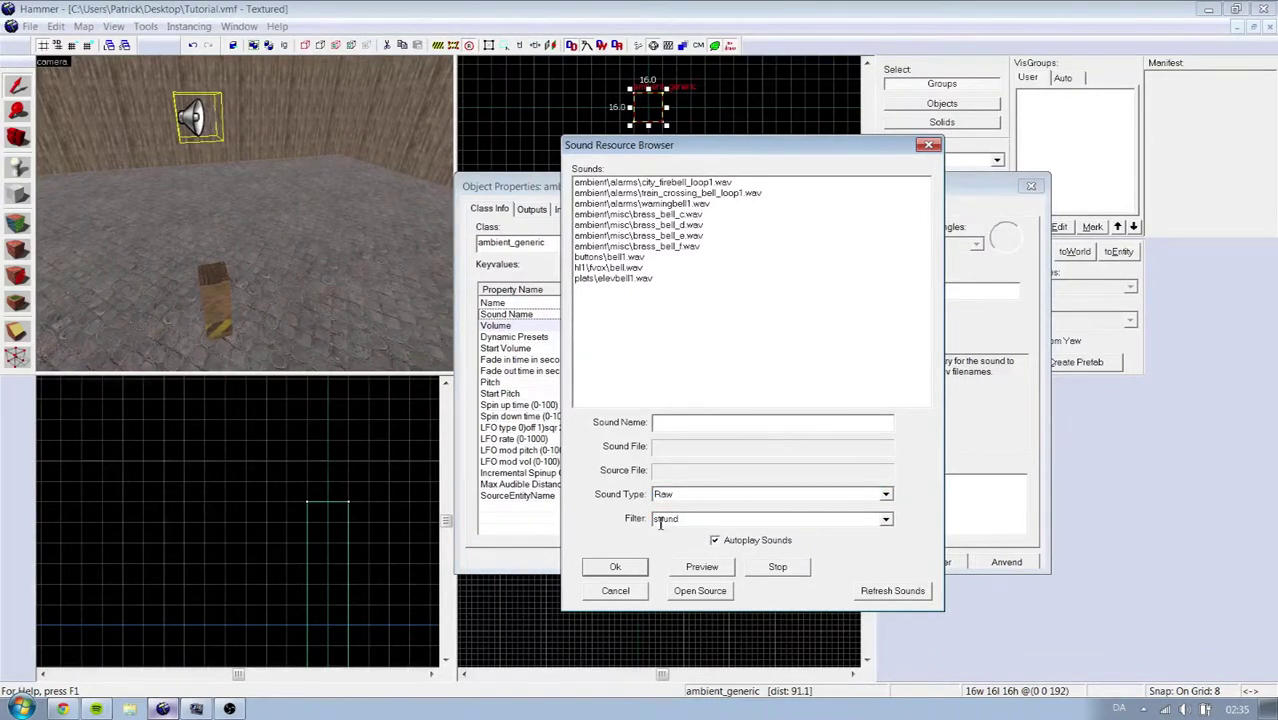
pyautogui.write('sound')
pyautogui.click(865, 592)
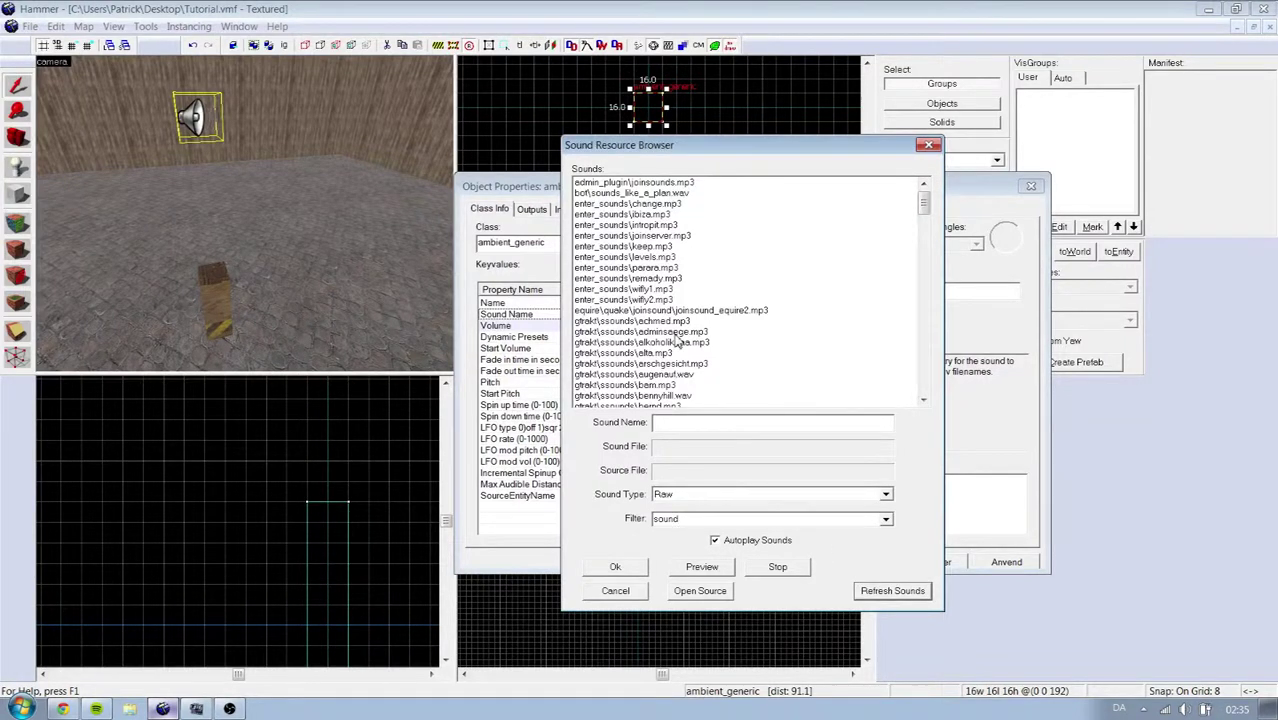
# Step: Narrow the Raw sound filter to "sound10"
pyautogui.click(696, 519)
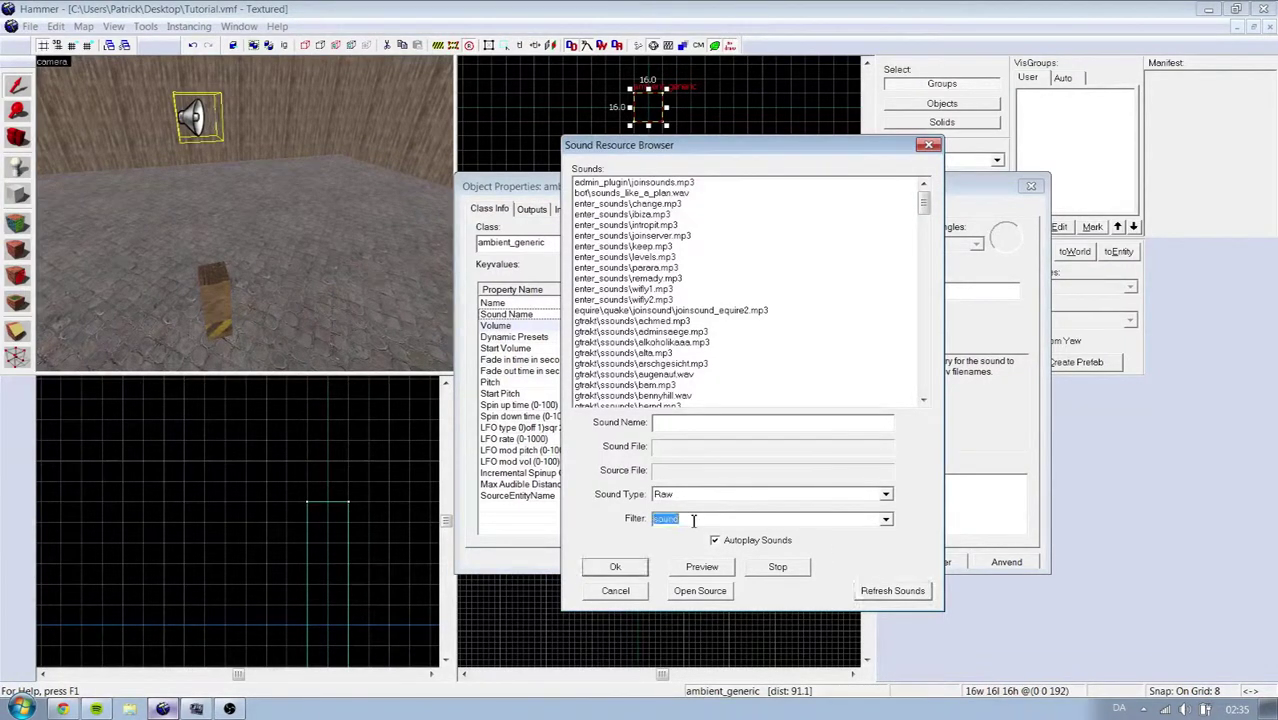
pyautogui.click(887, 520)
pyautogui.click(887, 520)
pyautogui.click(757, 494)
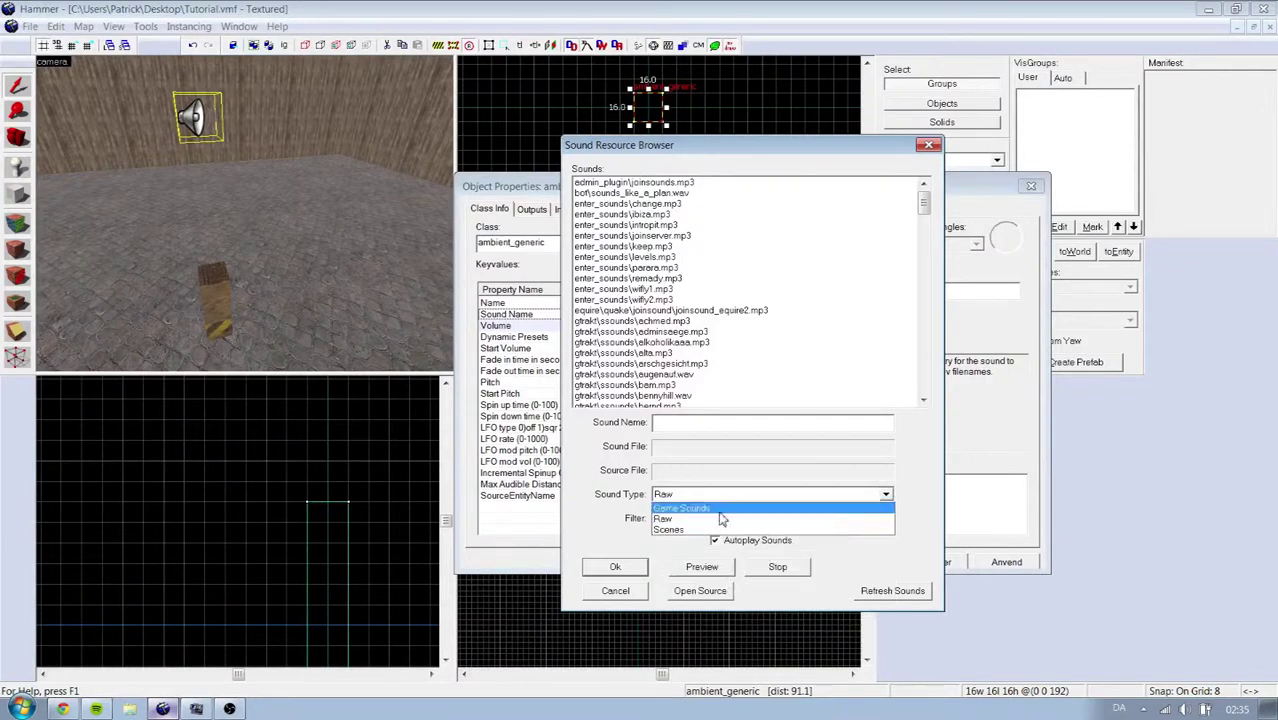
pyautogui.click(708, 520)
pyautogui.click(701, 520)
pyautogui.click(701, 521)
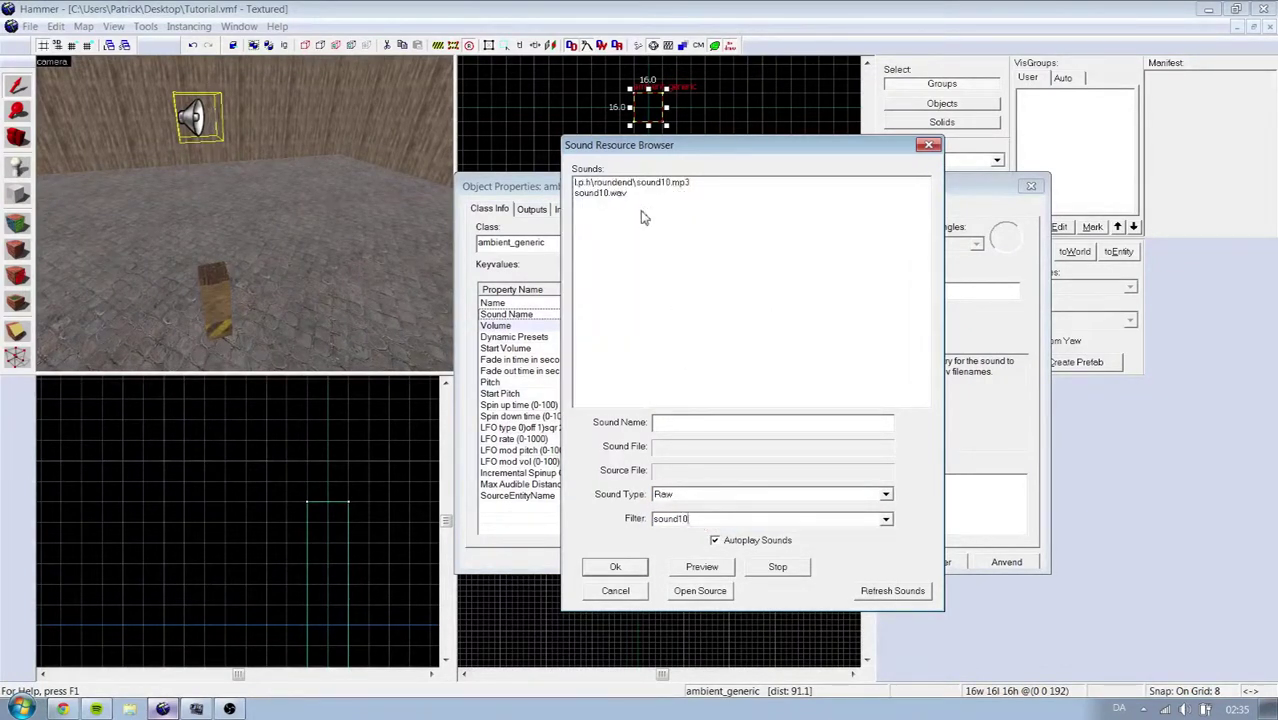
# Step: Choose sound10.wav as the ambient_generic's sound with autoplay turned off, stop its playback and apply the entity properties
pyautogui.click(646, 196)
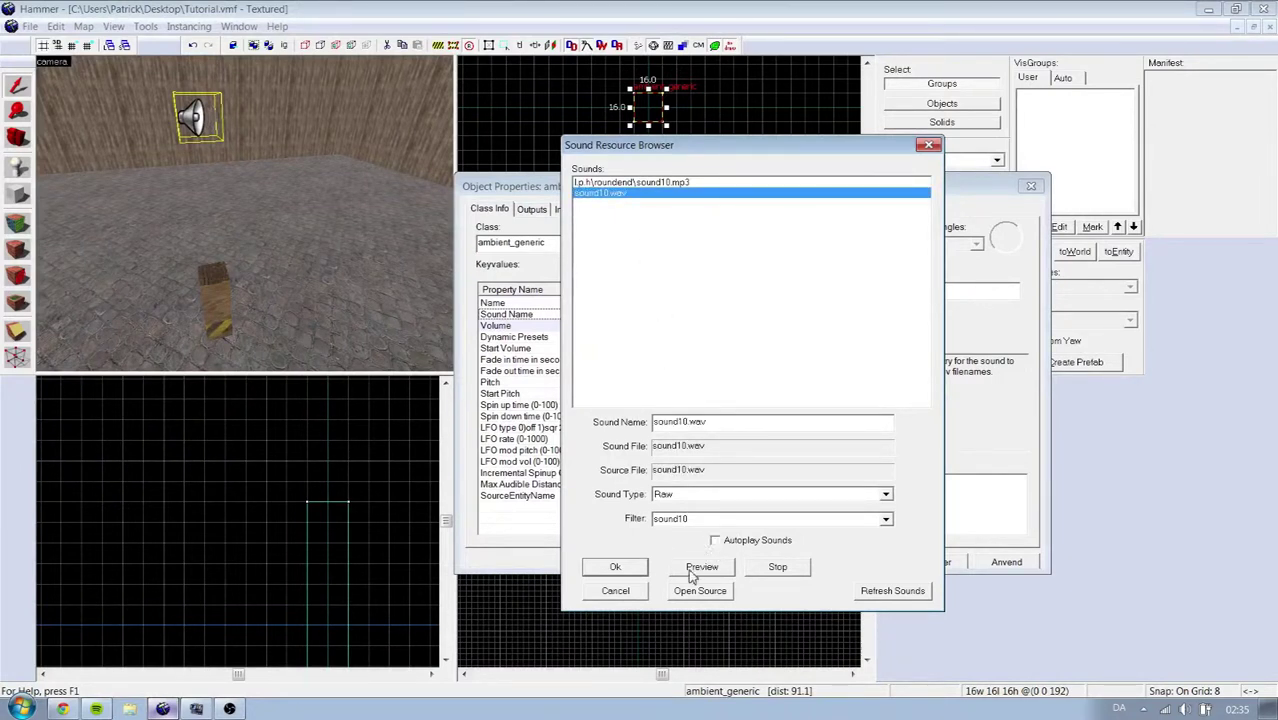
pyautogui.click(763, 571)
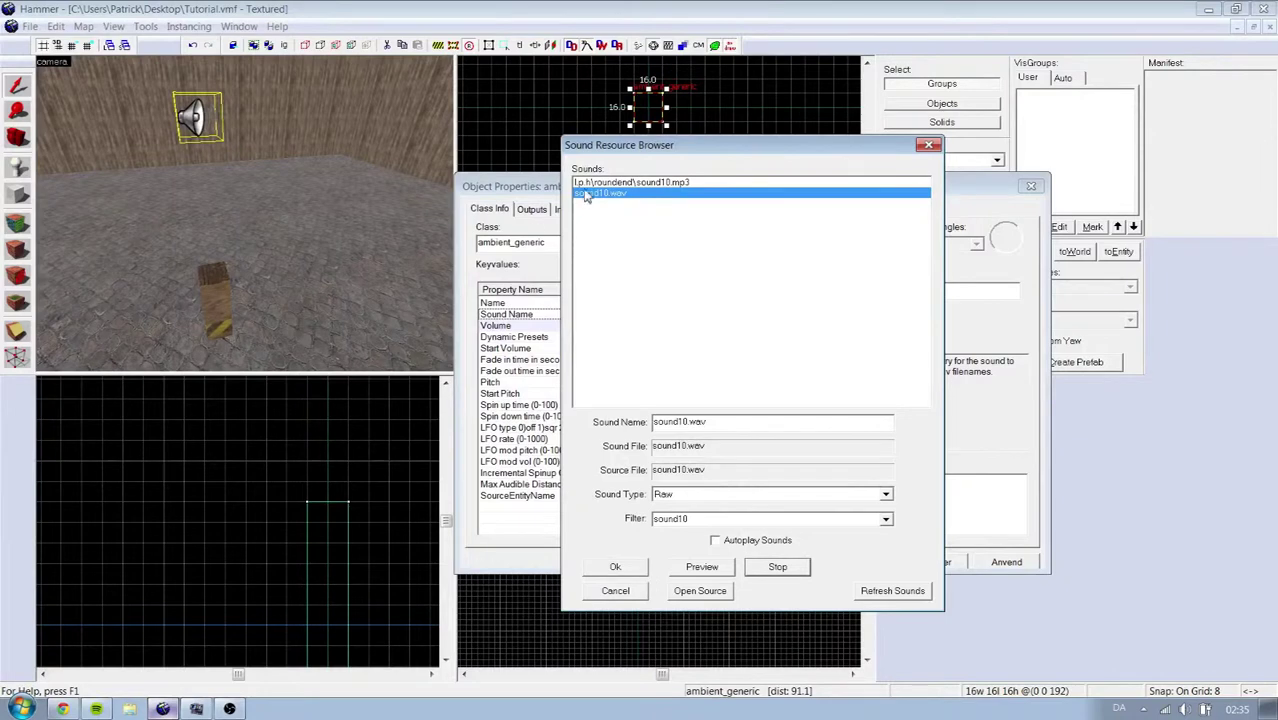
pyautogui.click(616, 567)
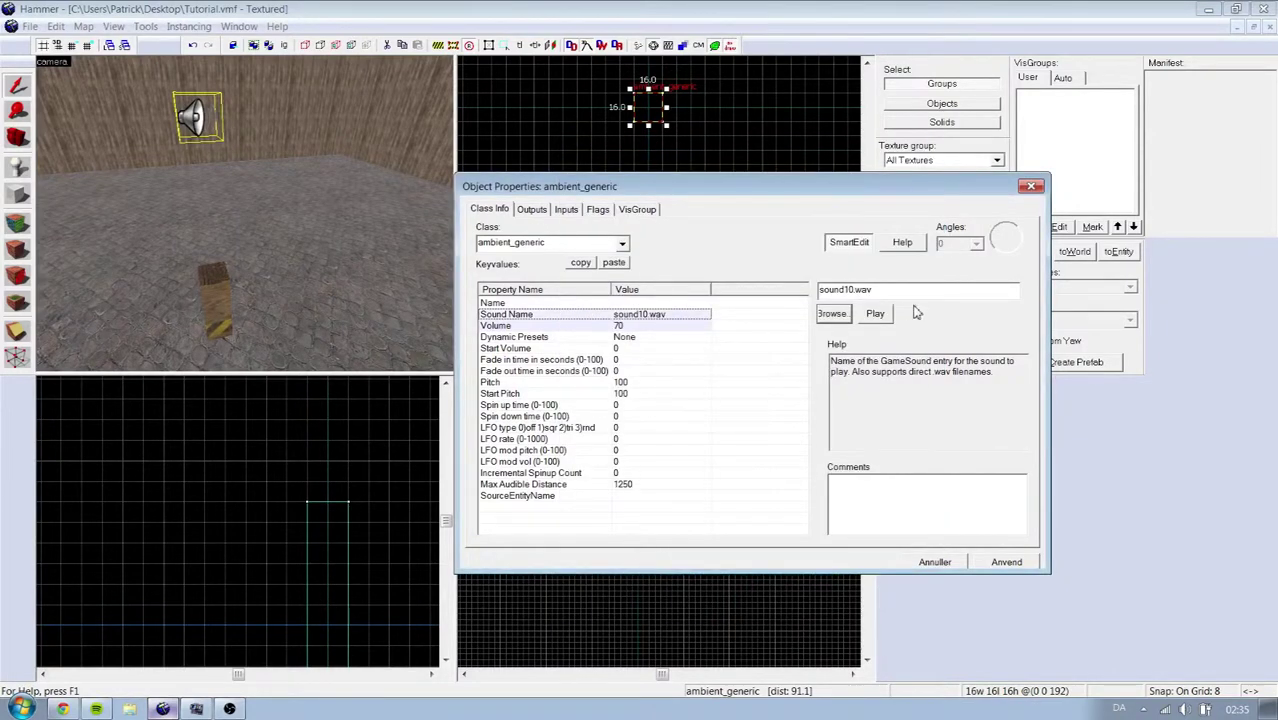
pyautogui.click(1007, 563)
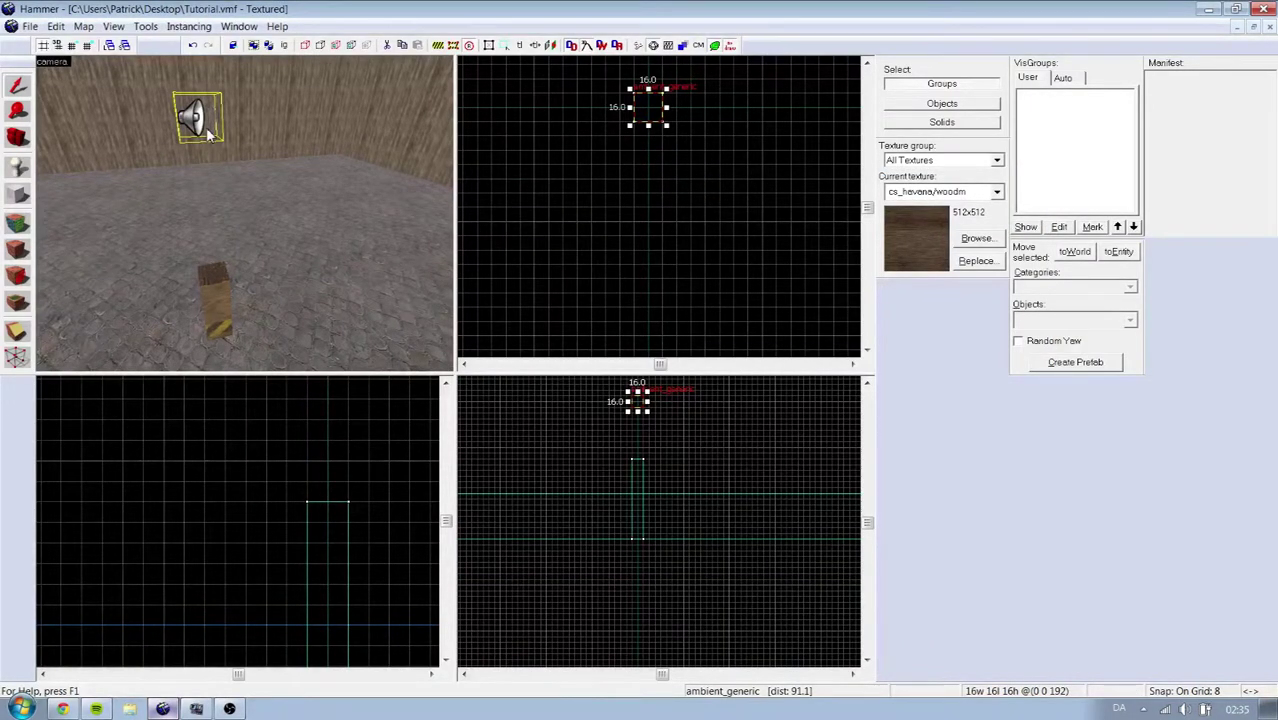
# Step: Reduce the grid size to 4 and outline an 8 × 8 unit block centred inside the pillar's footprint
pyautogui.click(207, 300)
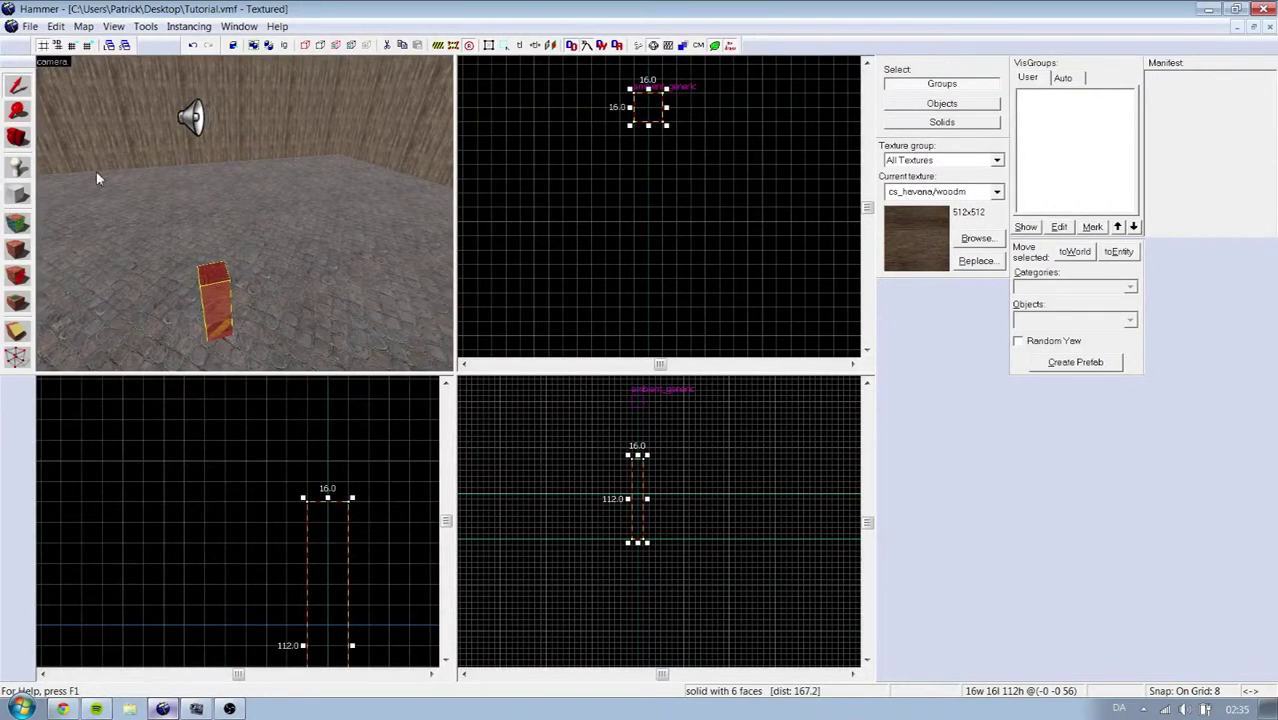
pyautogui.click(17, 197)
pyautogui.scroll(6, 680, 135)
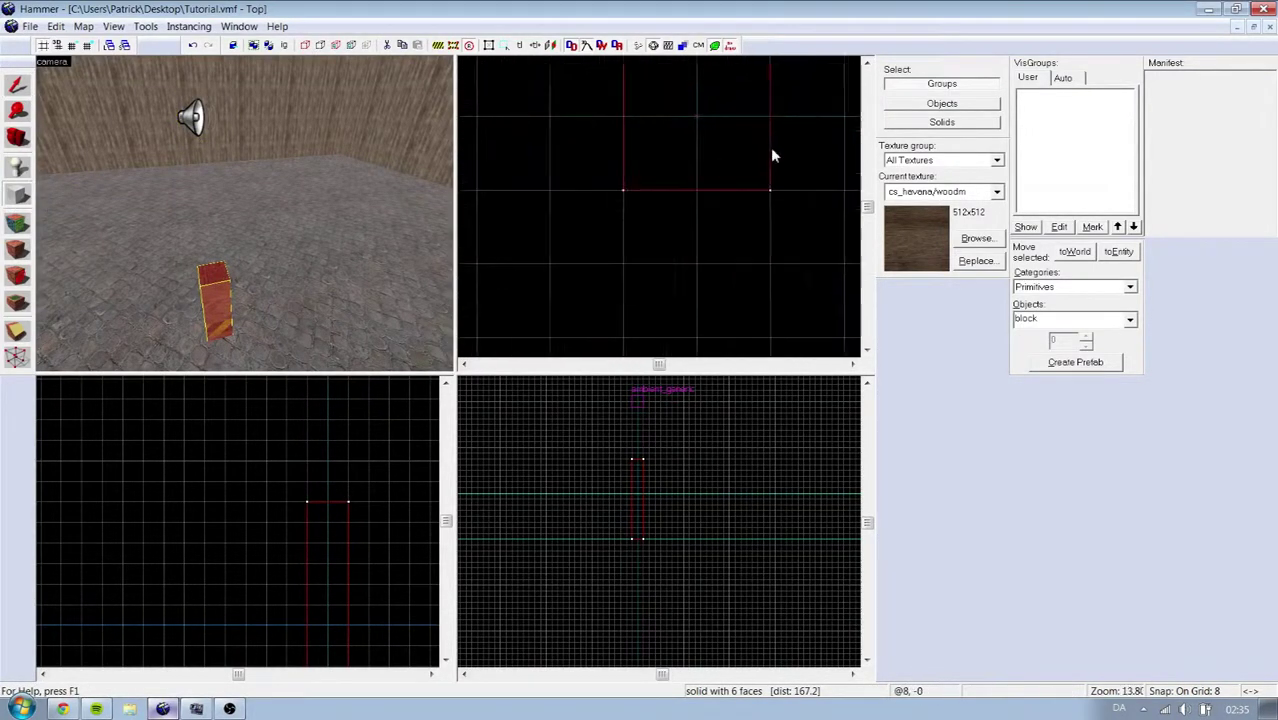
pyautogui.press('Up')
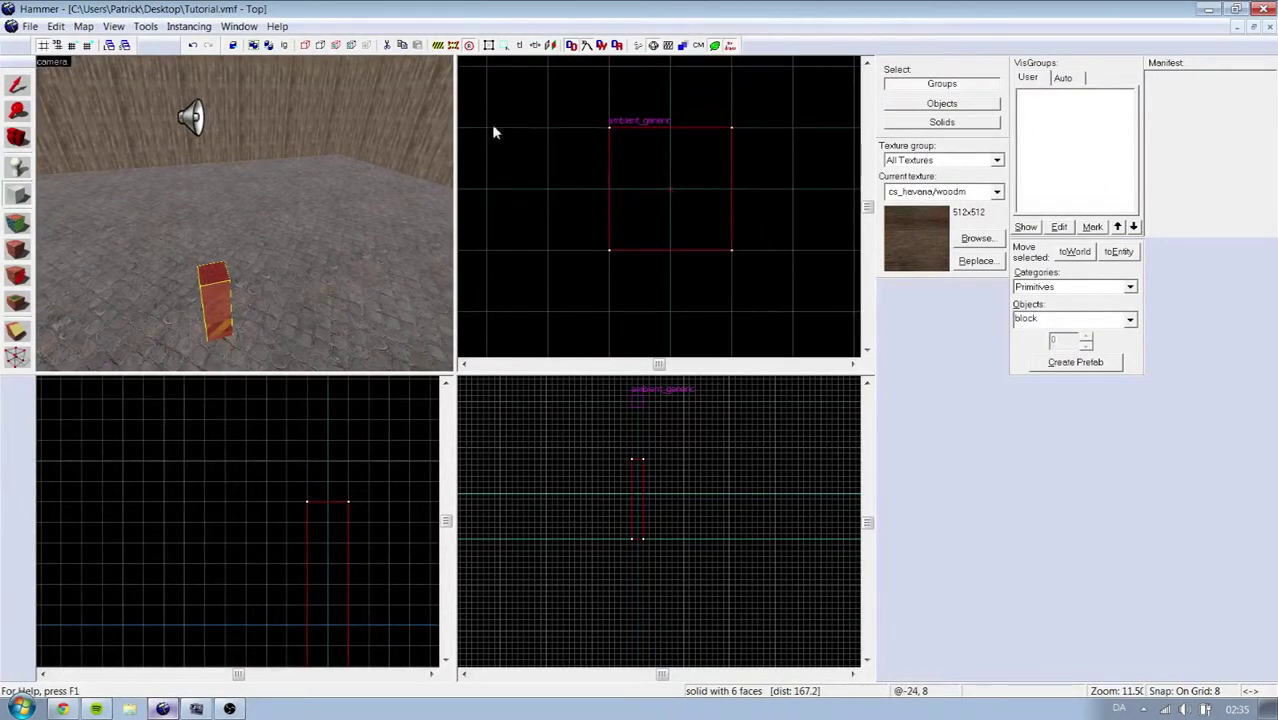
pyautogui.click(74, 45)
pyautogui.scroll(2, 636, 187)
pyautogui.moveTo(632, 139); pyautogui.dragTo(728, 234)
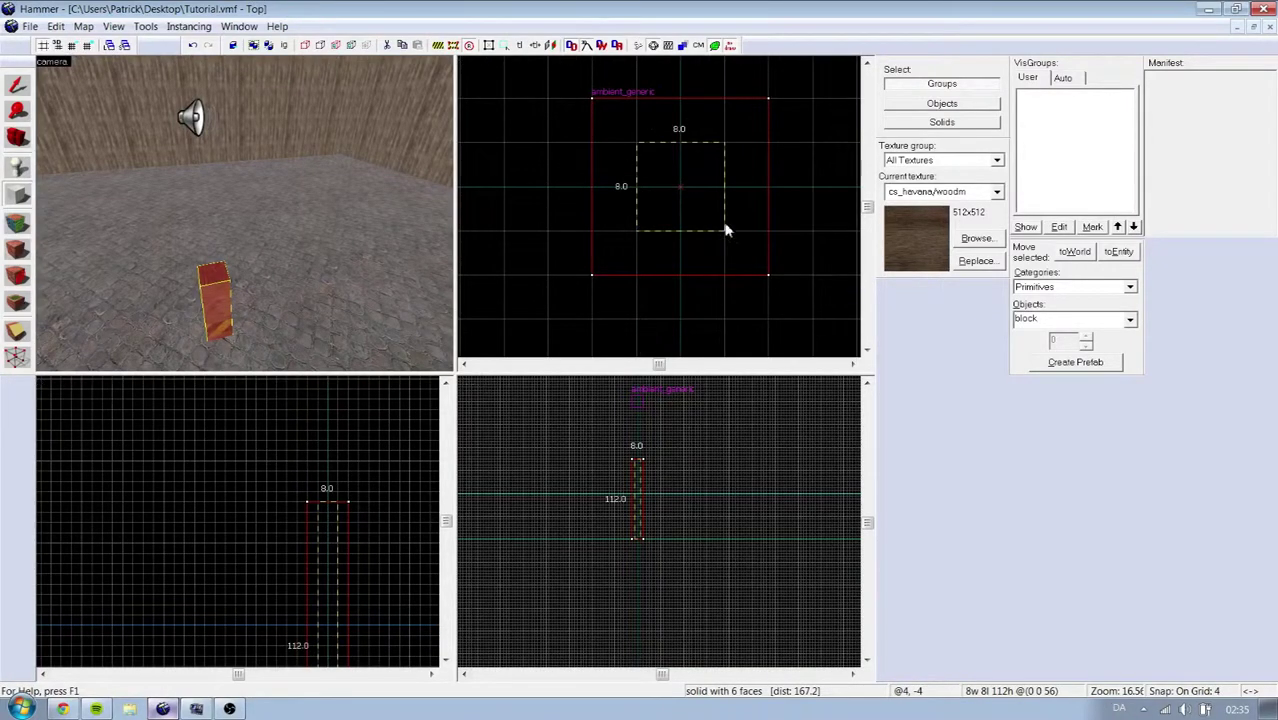
# Step: Raise the 8 × 8 block outline 8 units so it protrudes above the pillar, and create the block
pyautogui.scroll(5, 304, 498)
pyautogui.press('Up')
pyautogui.moveTo(302, 599); pyautogui.dragTo(307, 537)
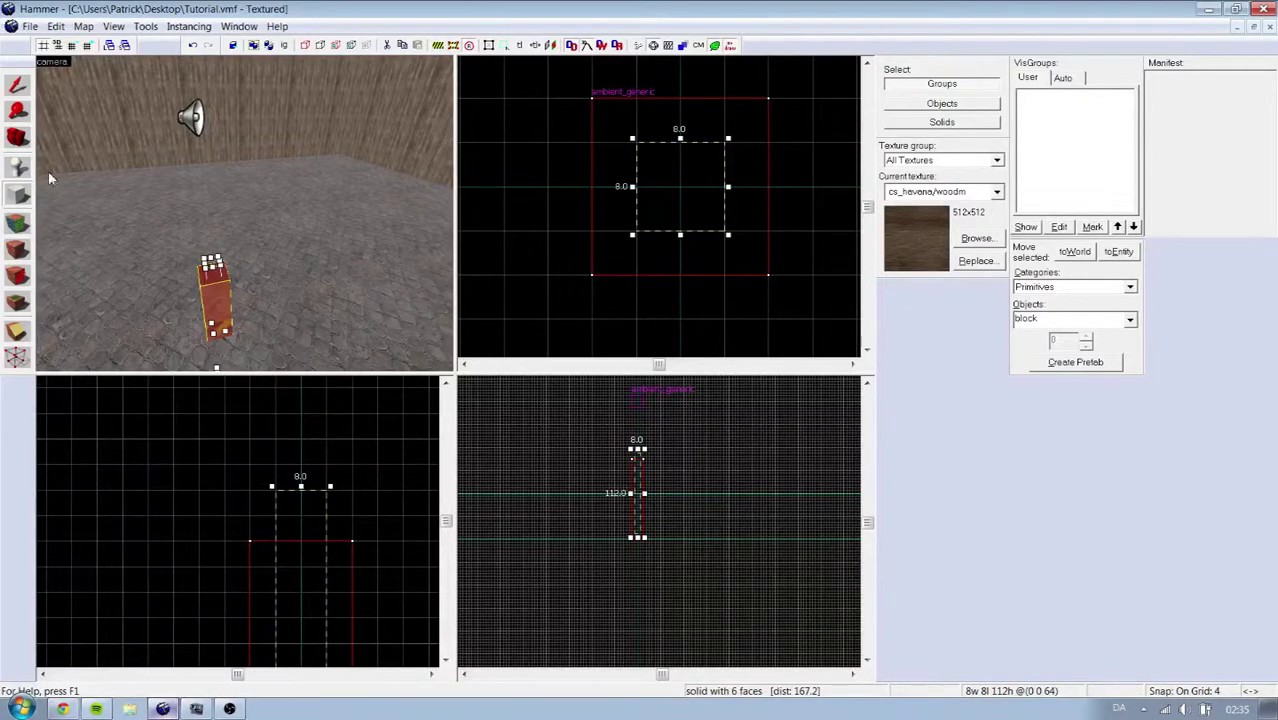
pyautogui.press('Return')
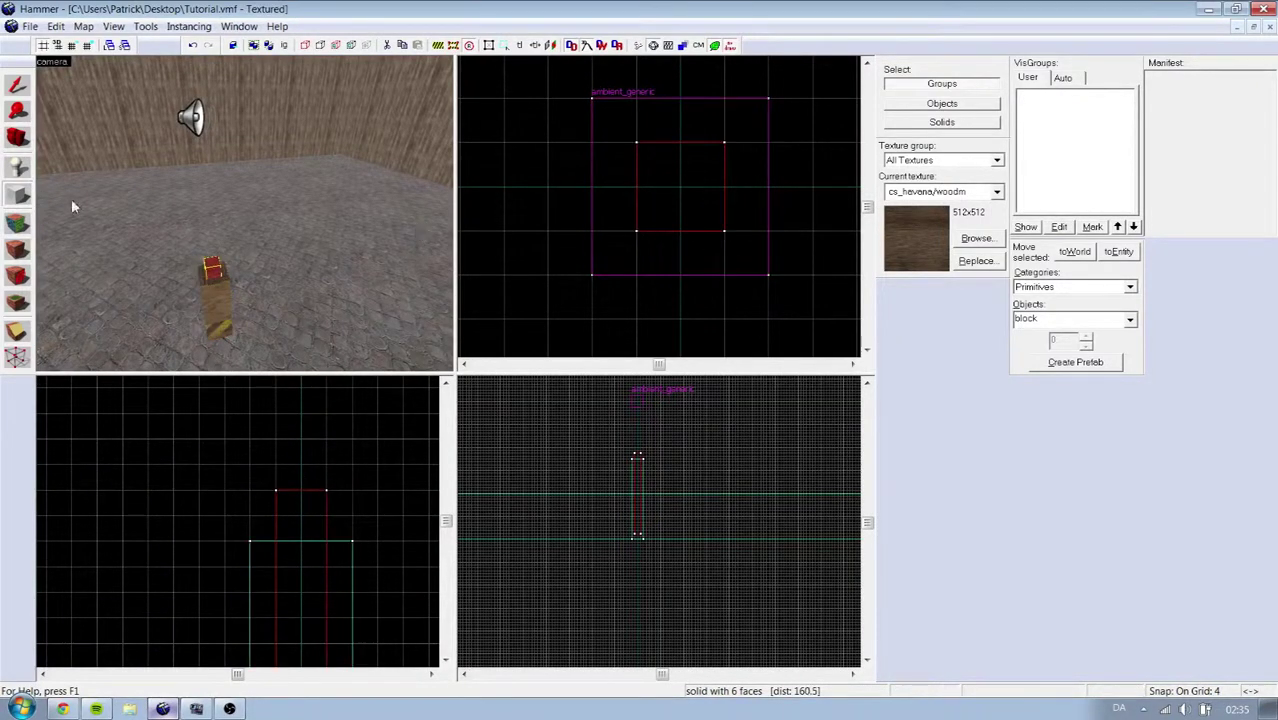
# Step: Filter the textures by "mea" and give all faces of the new block the dev/dev_measuregeneric01 texture
pyautogui.click(12, 229)
pyautogui.click(815, 568)
pyautogui.write('mea')
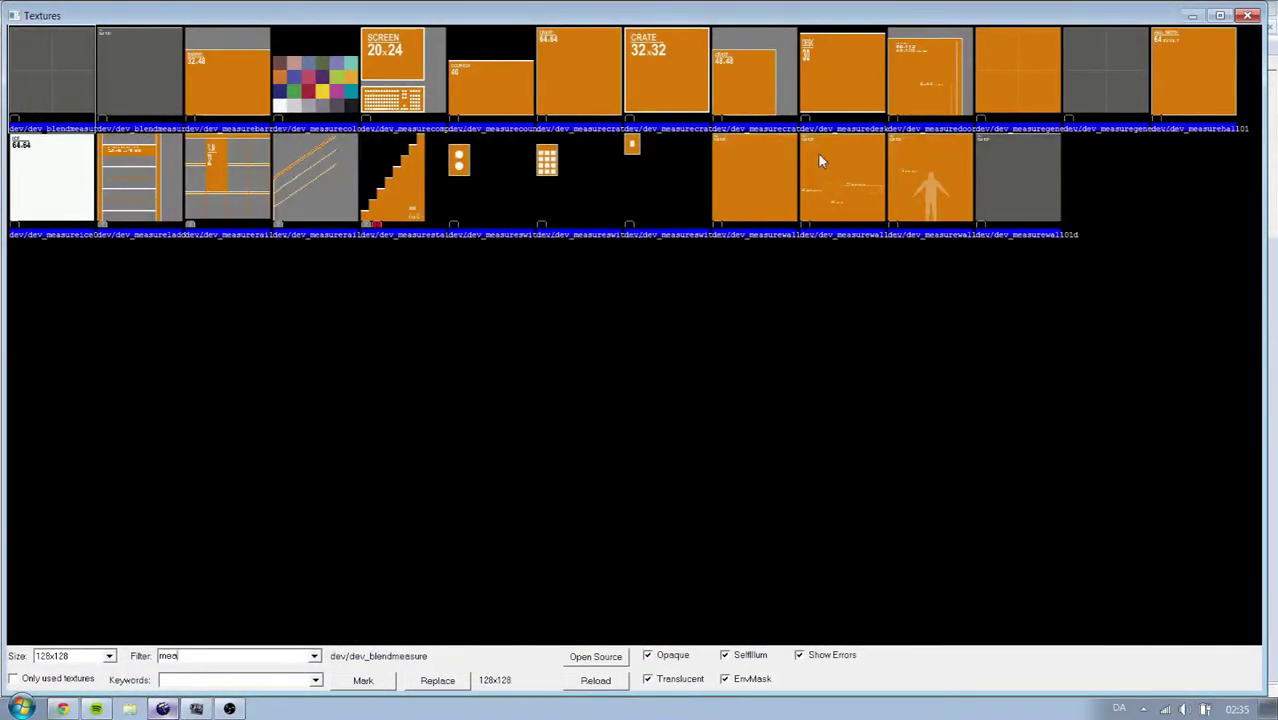
pyautogui.doubleClick(978, 101)
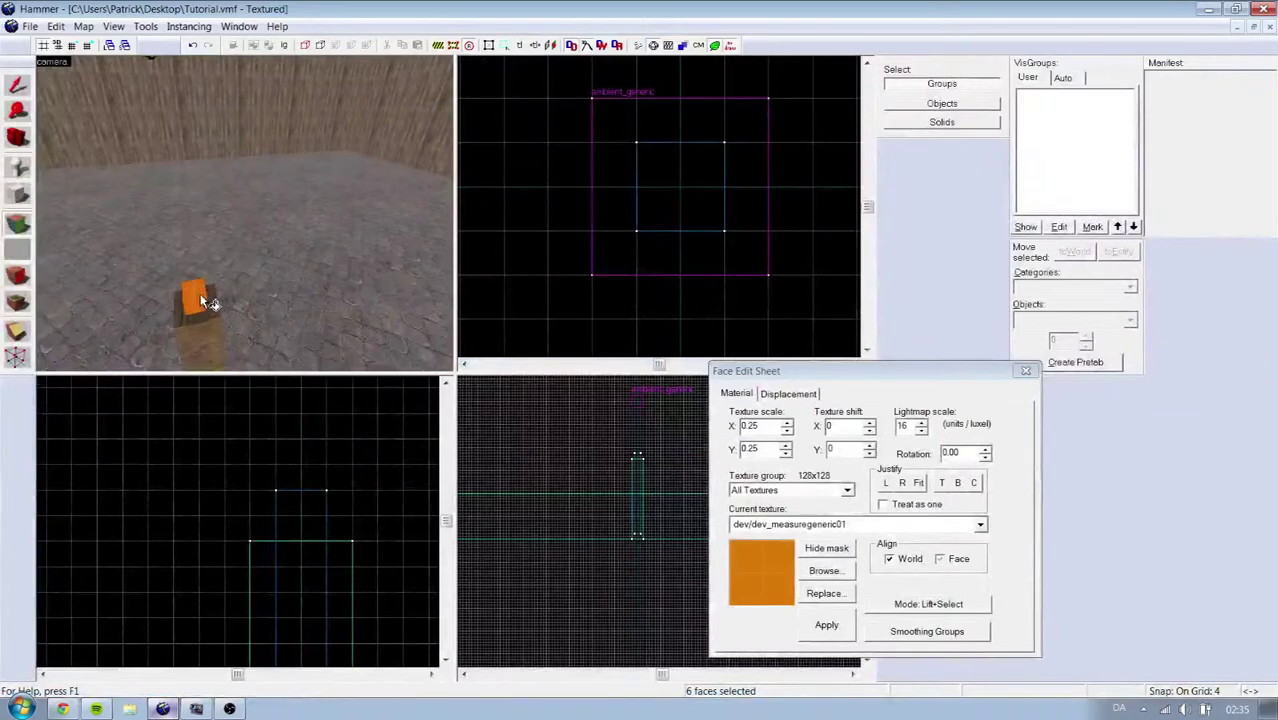
pyautogui.click(1027, 371)
# Step: Tie the orange block on the pillar to an entity and set its class to func_button
pyautogui.press('z')
pyautogui.press('a')
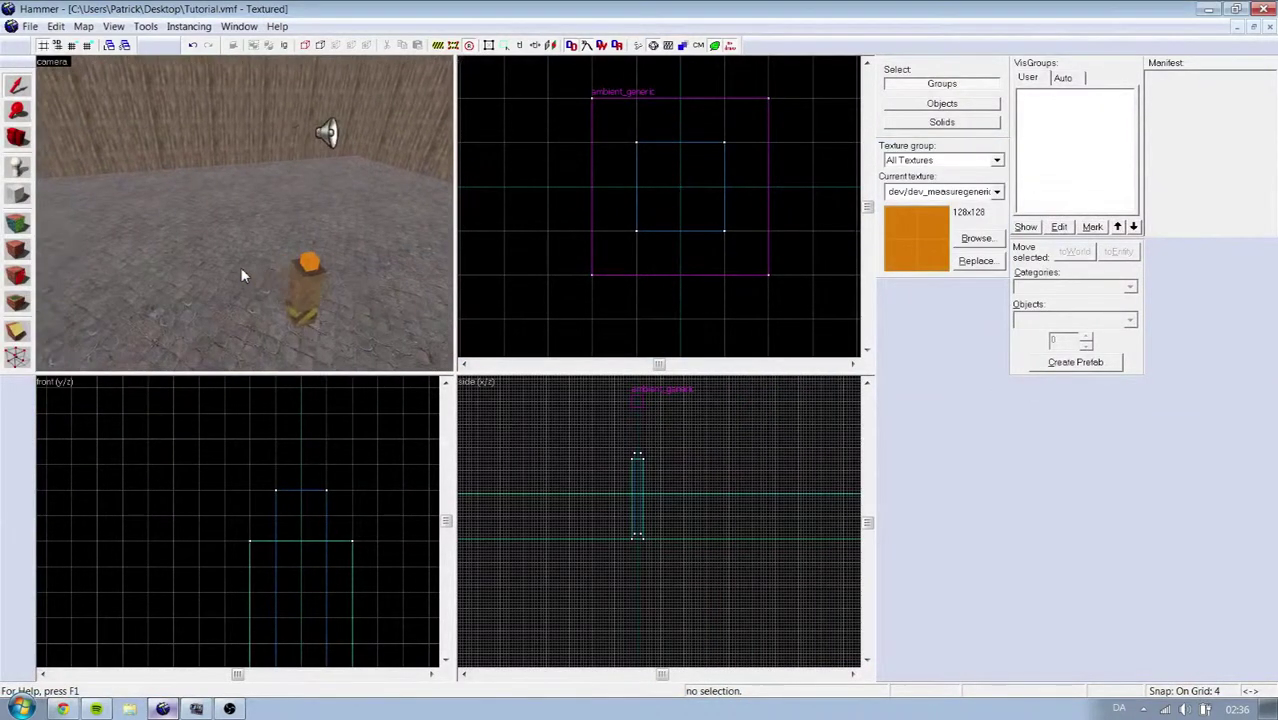
pyautogui.press('w')
pyautogui.press('z')
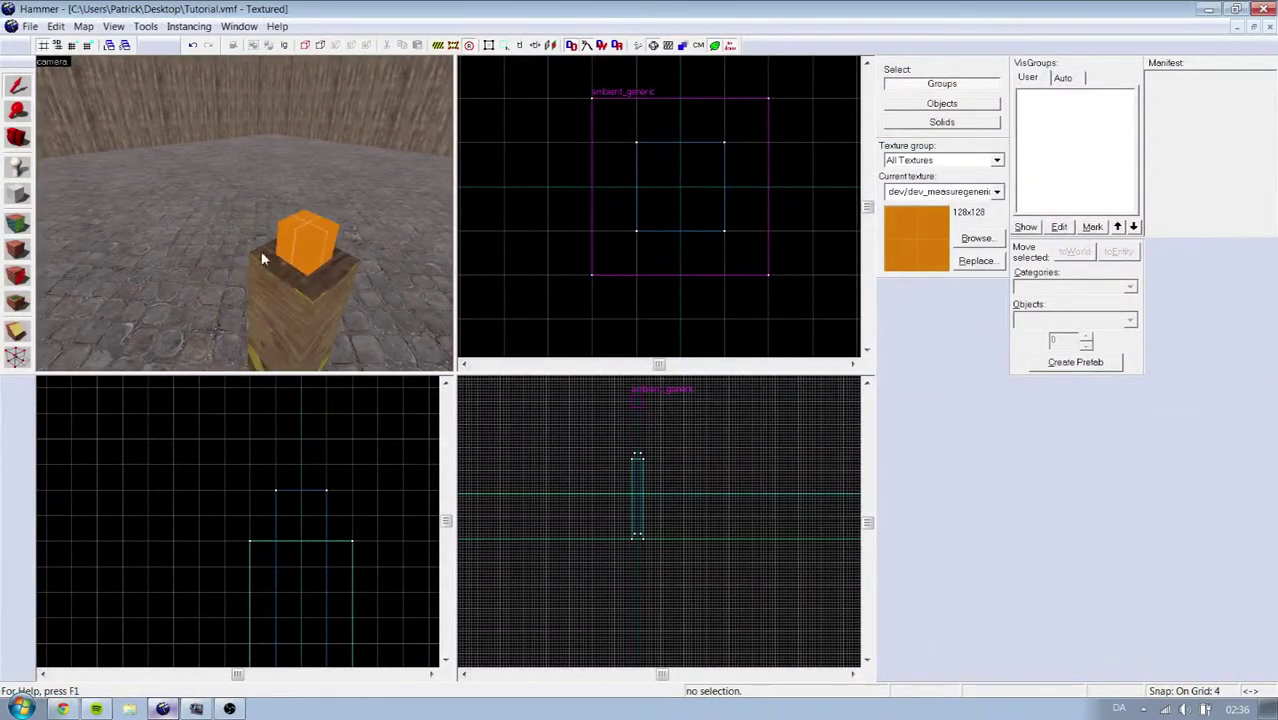
pyautogui.doubleClick(294, 238)
pyautogui.hotkey('alt', 'Return')
pyautogui.click(1030, 188)
pyautogui.hotkey('ctrl', 't')
pyautogui.moveTo(521, 243); pyautogui.dragTo(506, 244)
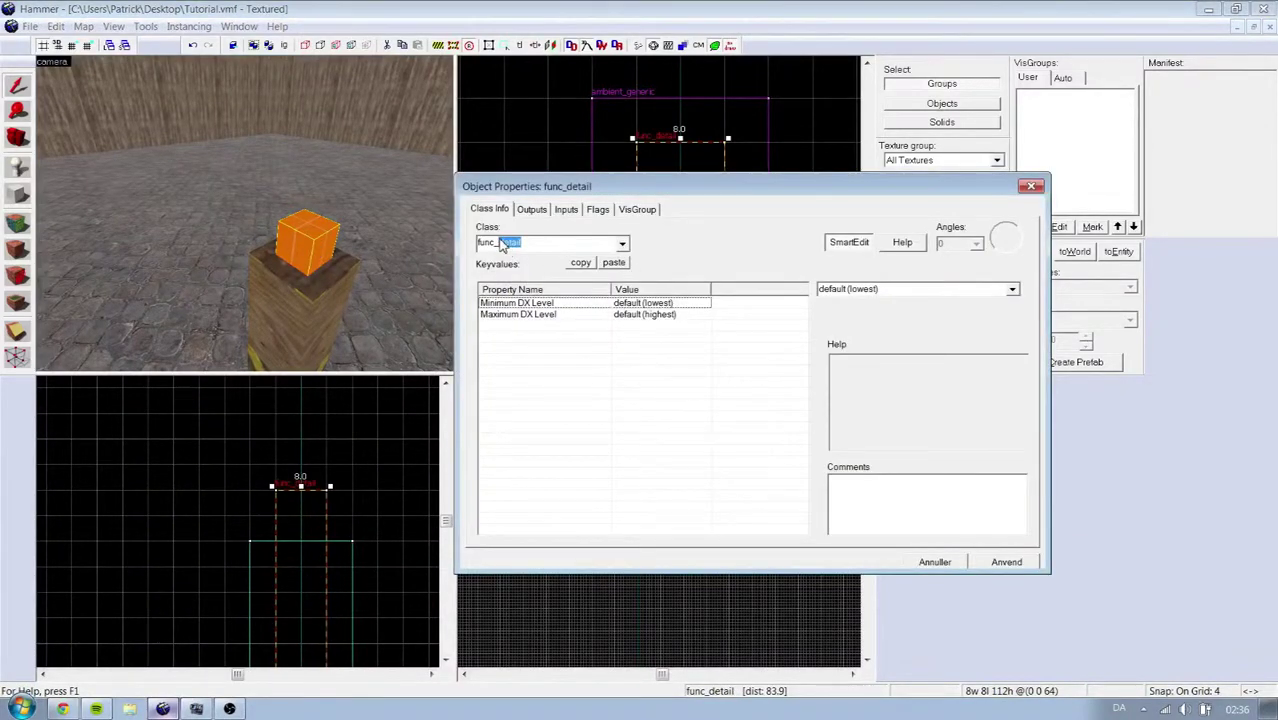
pyautogui.write('button')
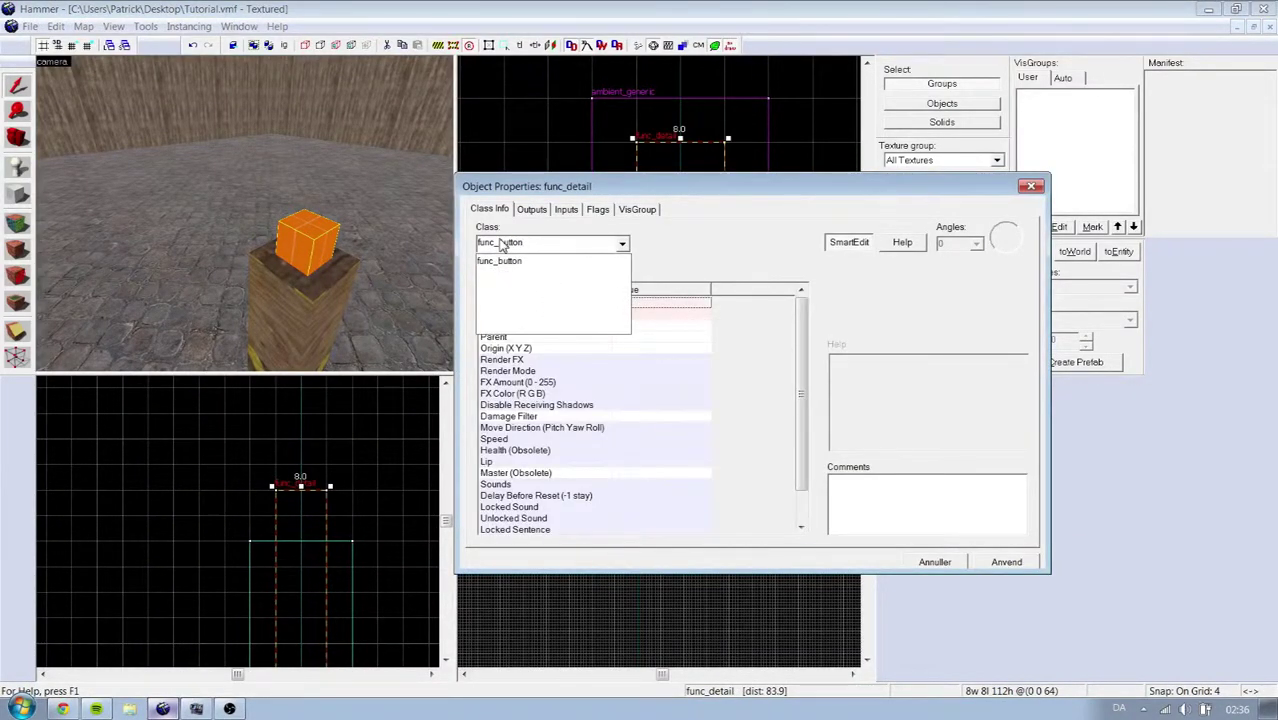
pyautogui.click(500, 261)
pyautogui.click(987, 563)
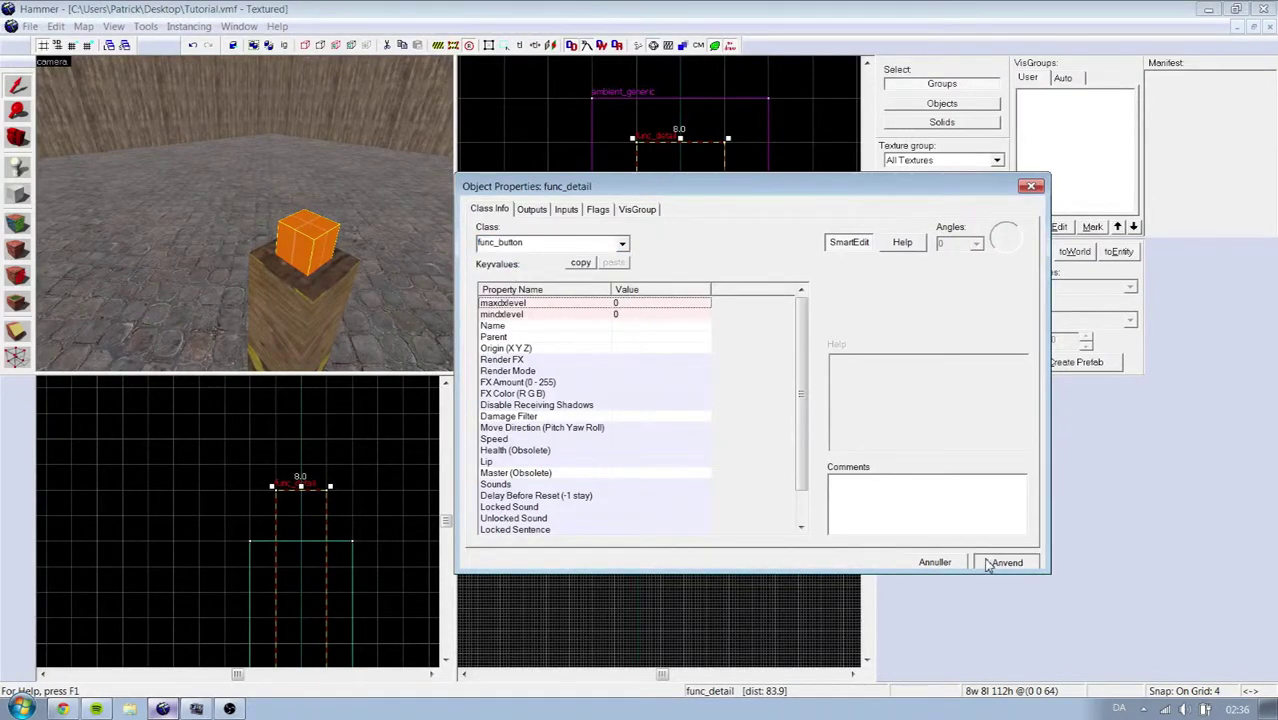
# Step: Enable the func_button's Don't move flag and review its class properties
pyautogui.click(596, 210)
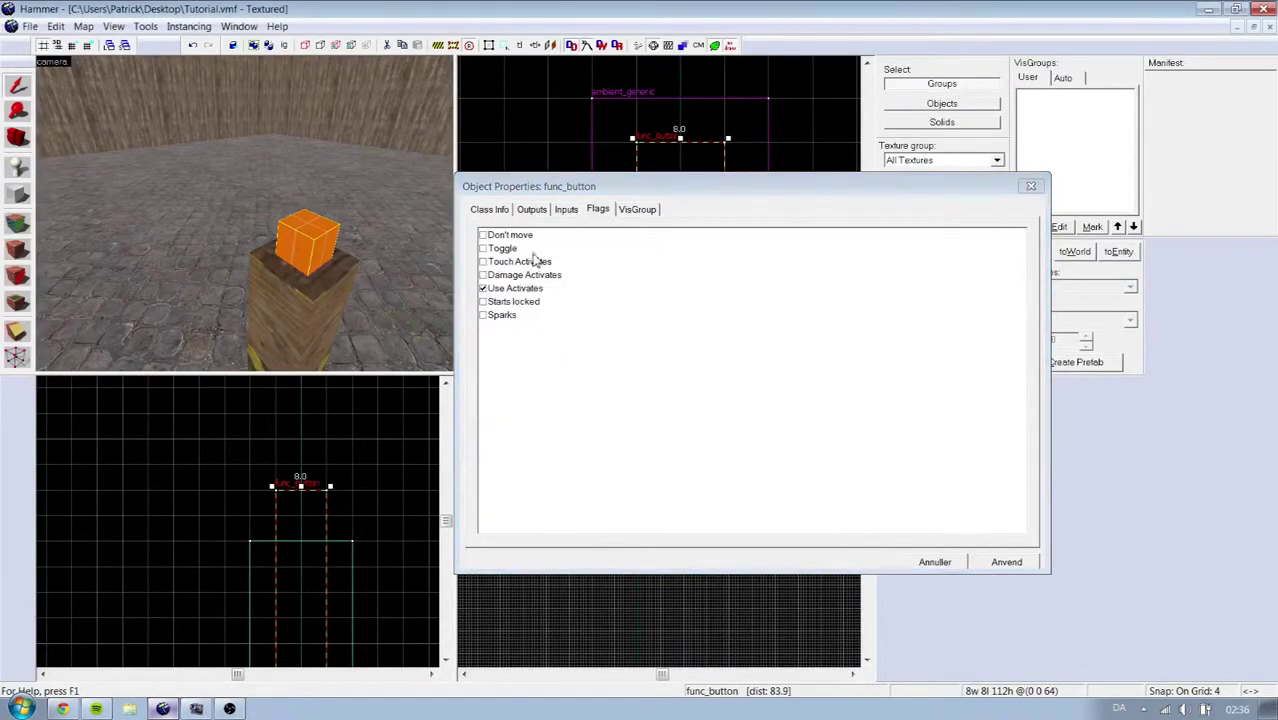
pyautogui.click(483, 235)
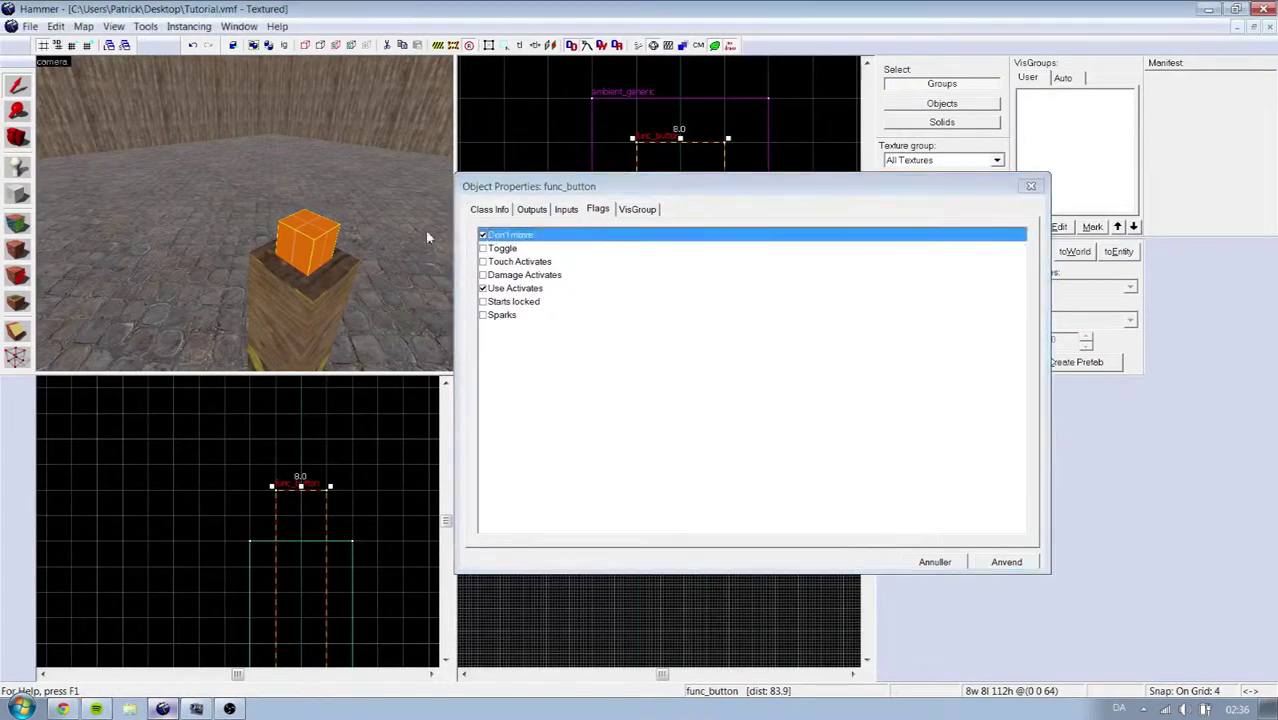
pyautogui.click(489, 212)
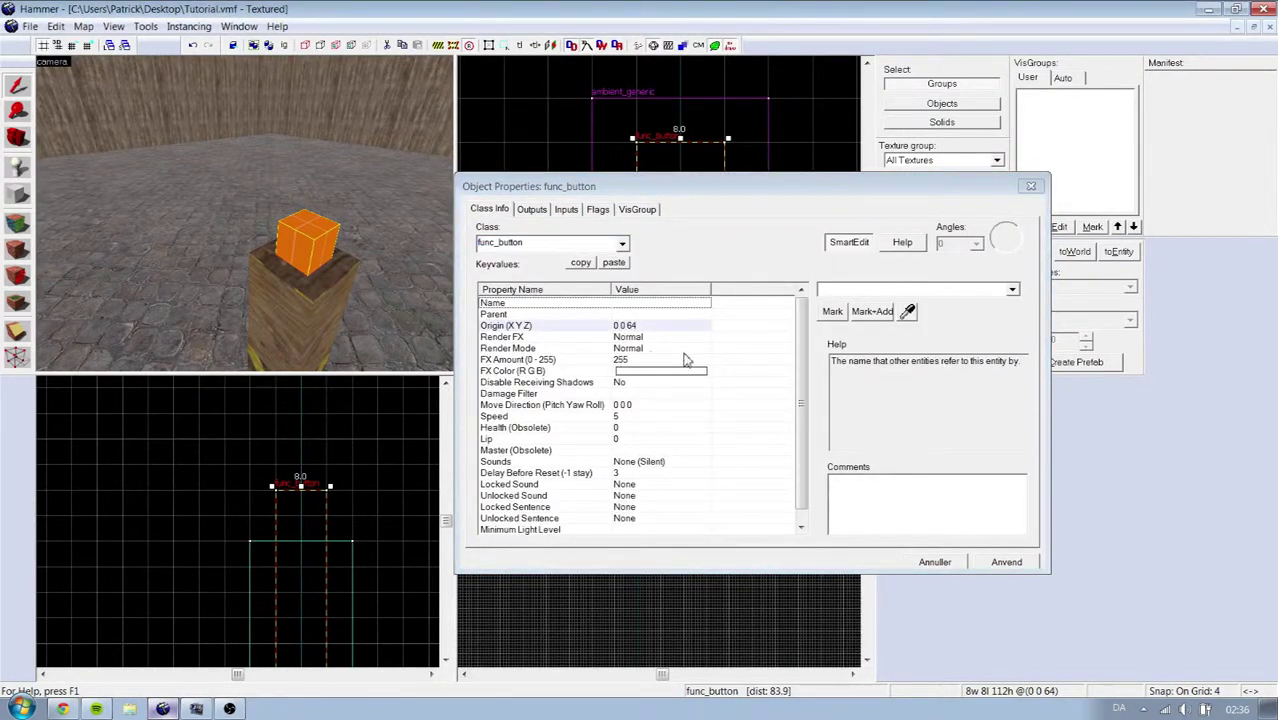
pyautogui.moveTo(802, 421); pyautogui.dragTo(801, 449)
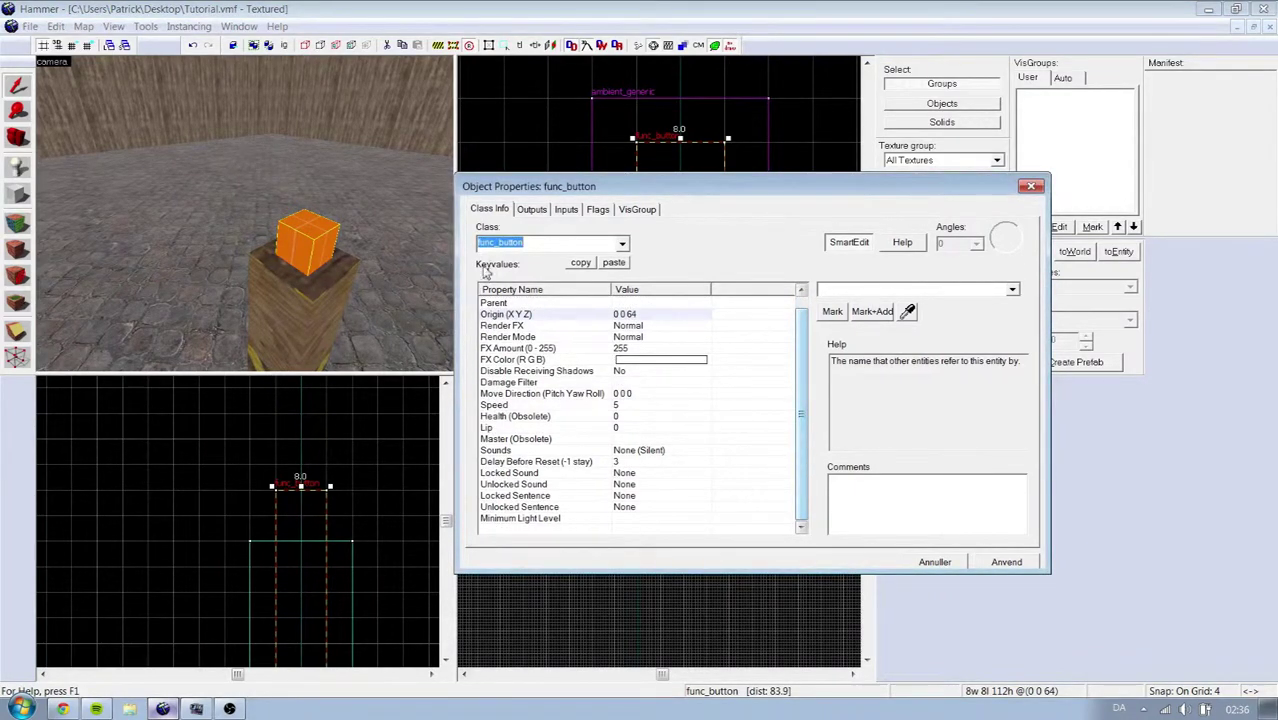
# Step: Add an OnPressed output to the func_button and check the available target entities
pyautogui.click(527, 211)
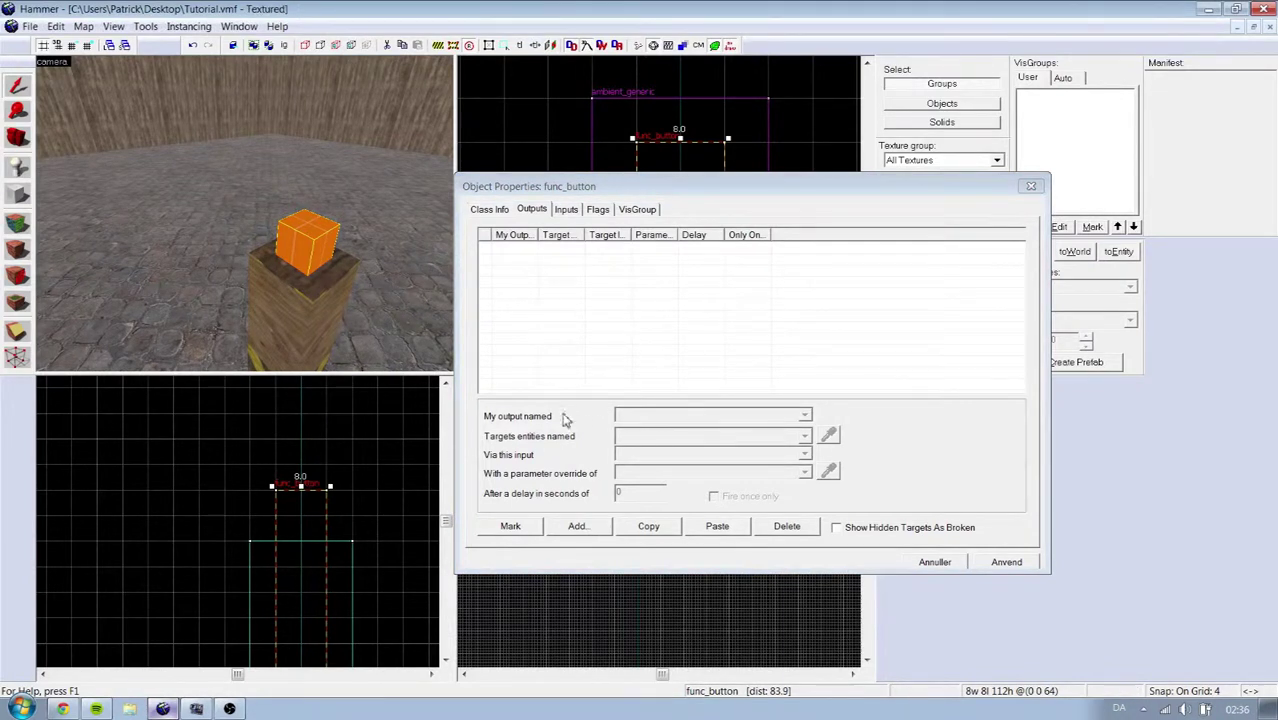
pyautogui.click(591, 534)
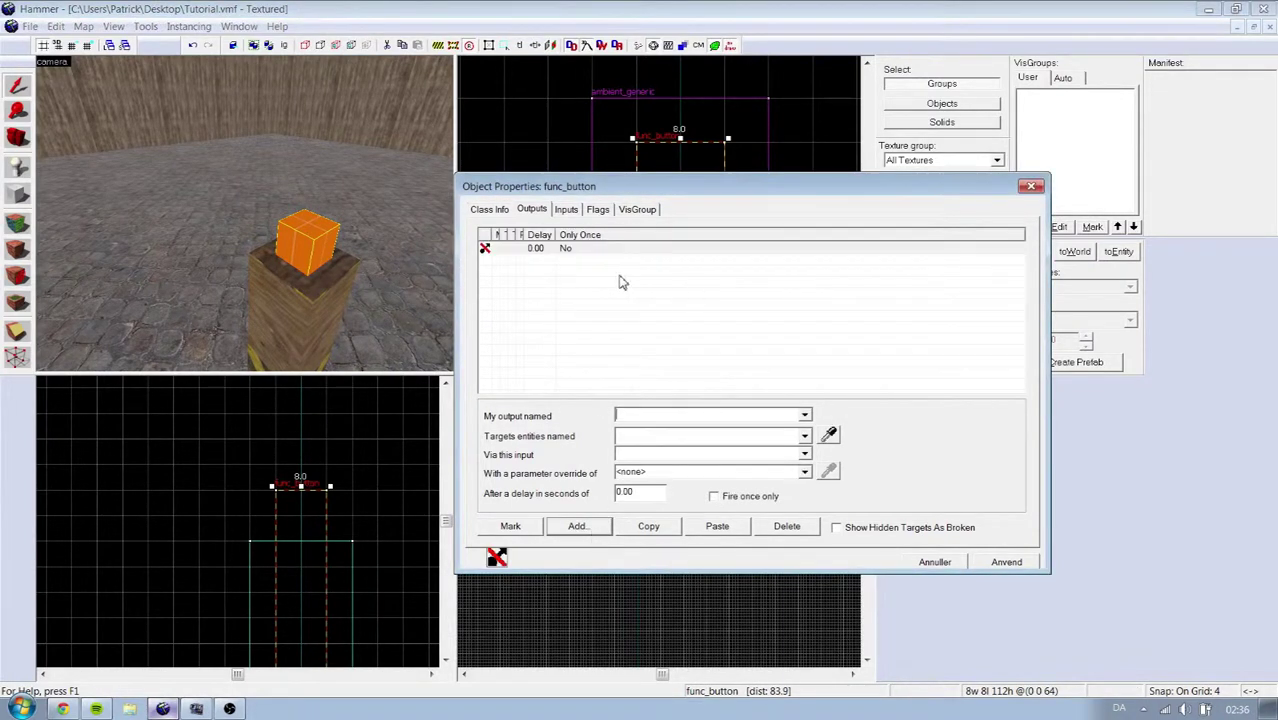
pyautogui.click(805, 420)
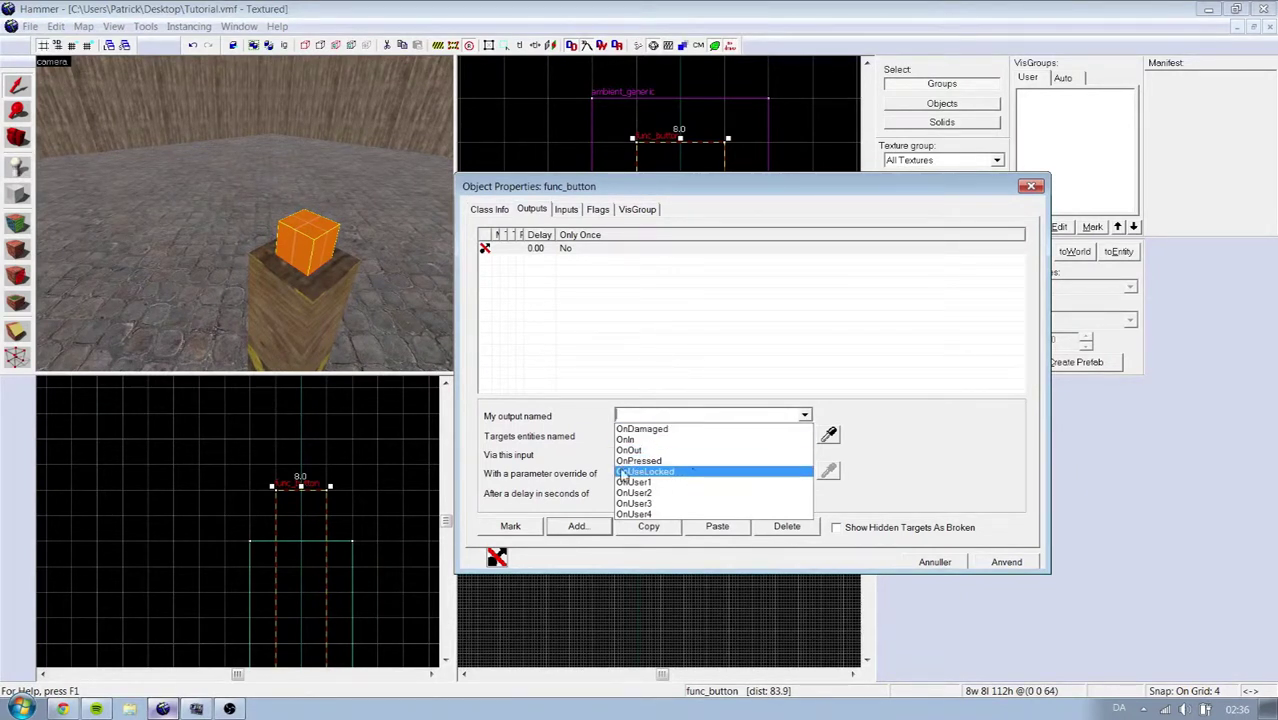
pyautogui.click(657, 461)
pyautogui.click(804, 437)
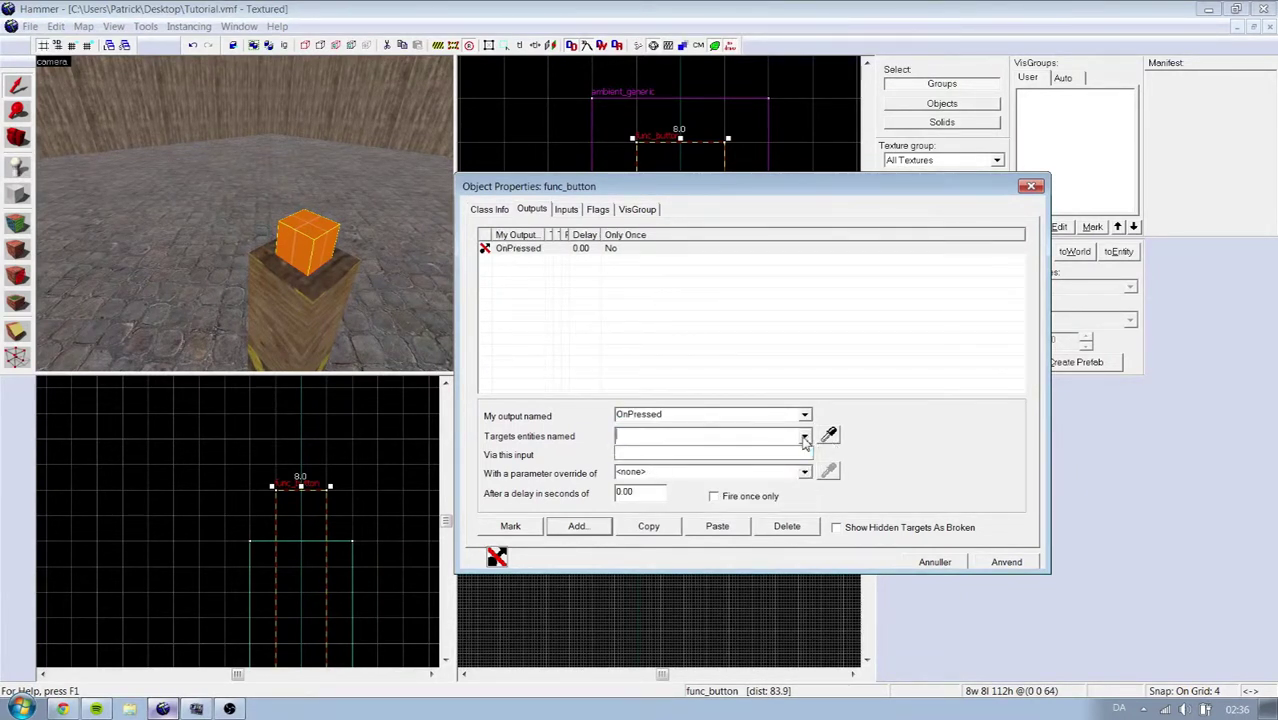
pyautogui.click(805, 436)
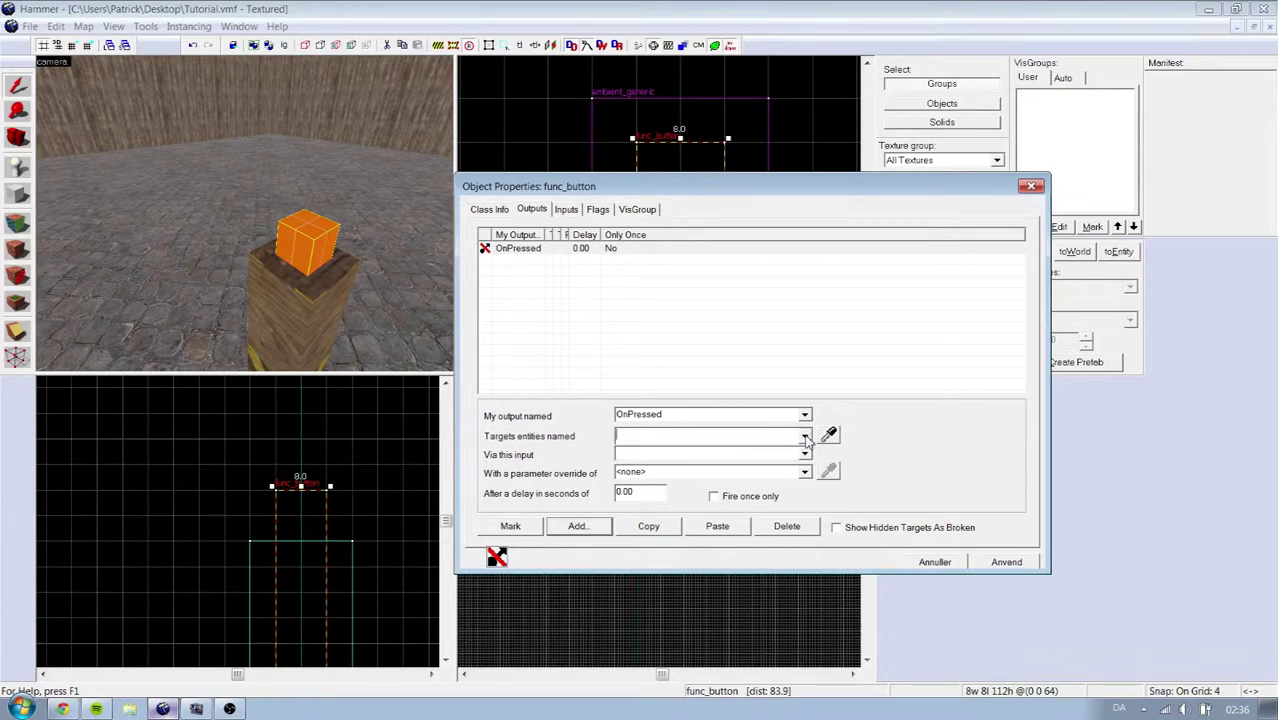
pyautogui.click(806, 438)
pyautogui.click(806, 438)
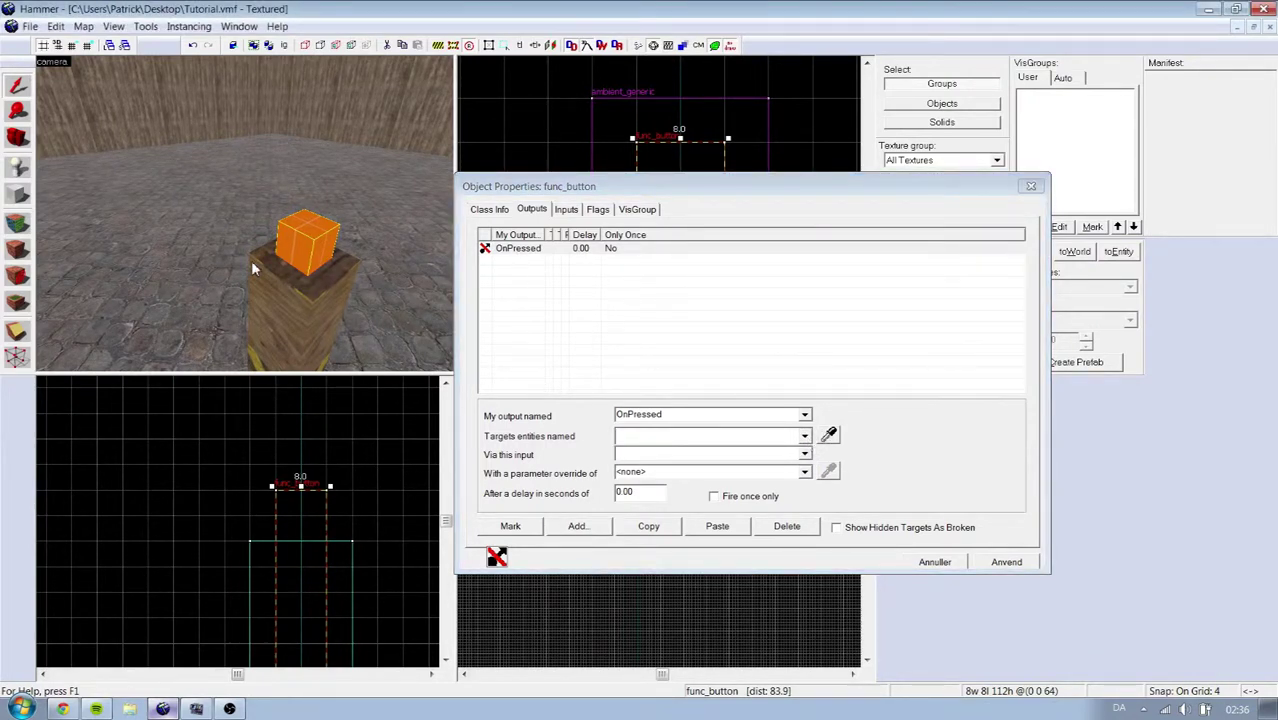
# Step: Name the ambient_generic entity Sound10 and apply the change
pyautogui.press('z')
pyautogui.press('z')
pyautogui.click(236, 179)
pyautogui.click(488, 209)
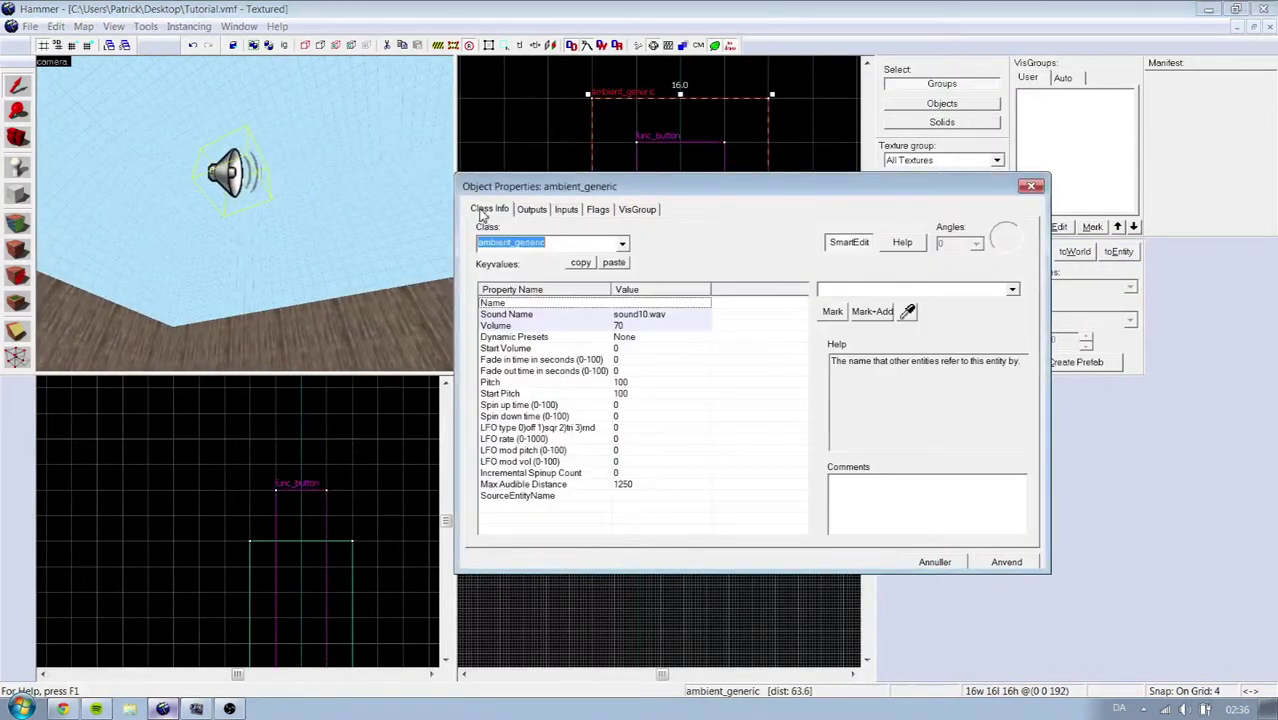
pyautogui.write('S')
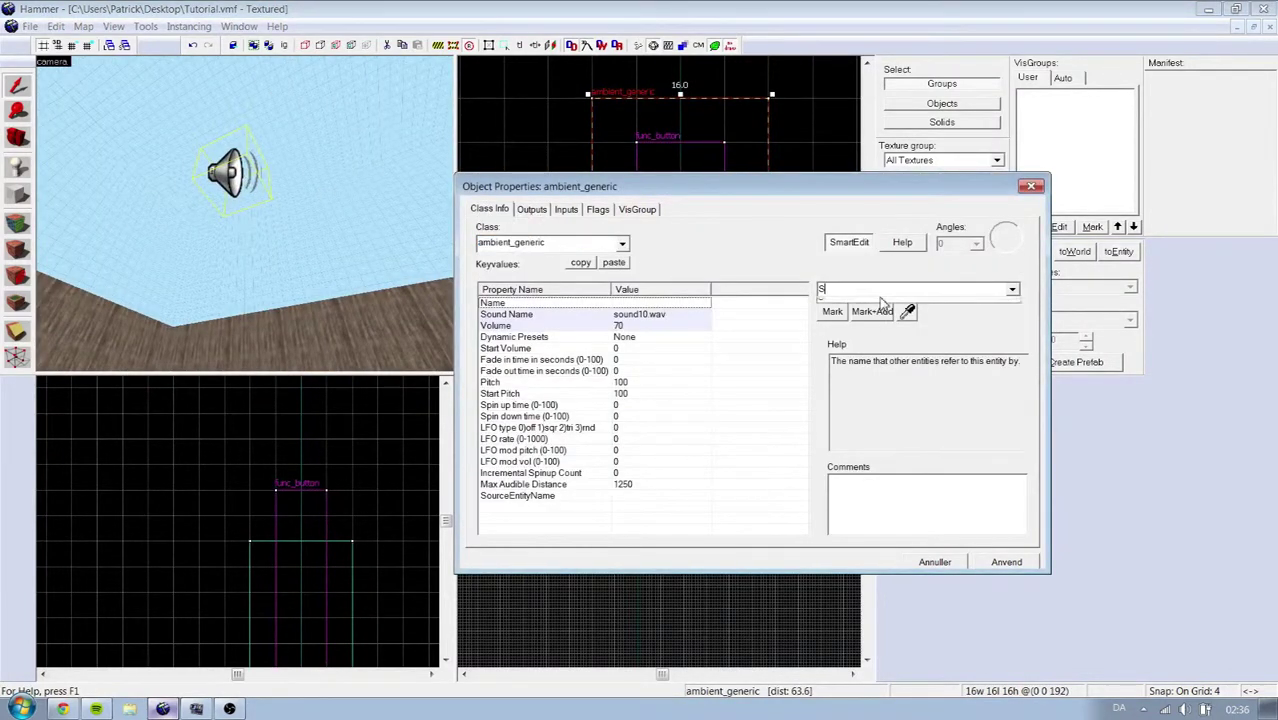
pyautogui.write('ound 110')
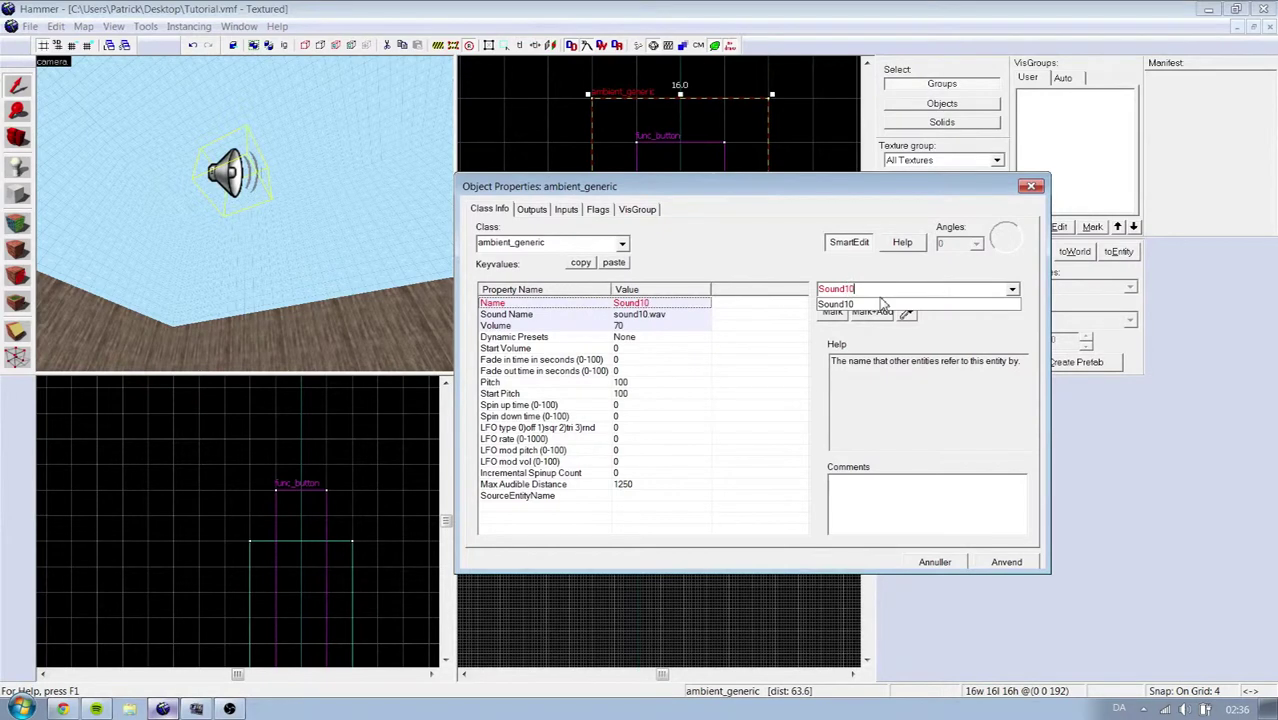
pyautogui.click(882, 303)
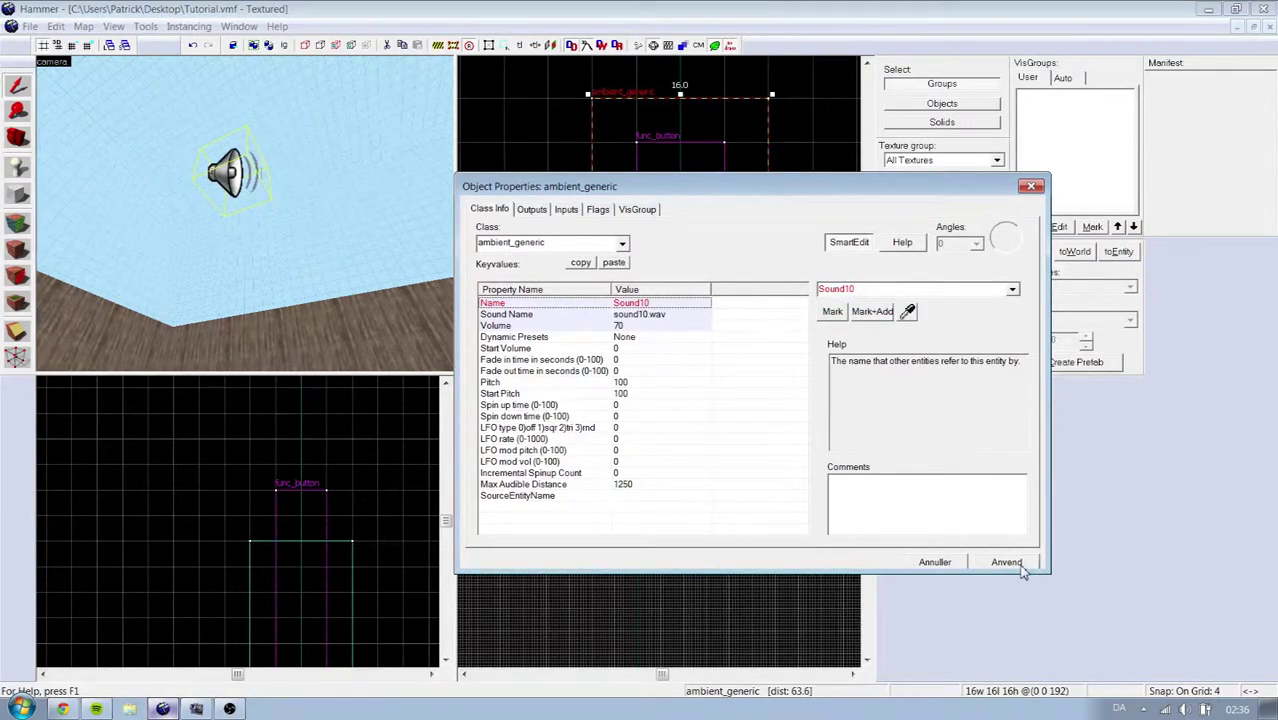
pyautogui.click(1006, 561)
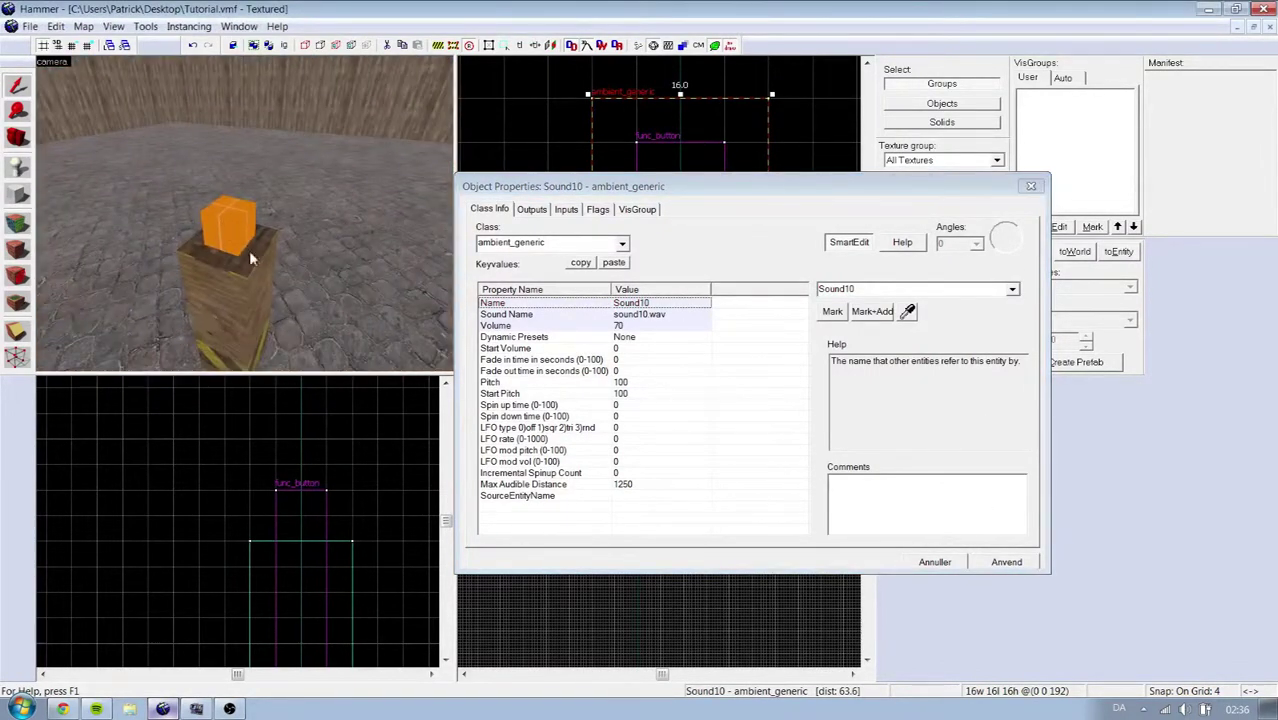
# Step: Make the func_button's OnPressed output target Sound10 with the PlaySound input, and apply it
pyautogui.click(249, 250)
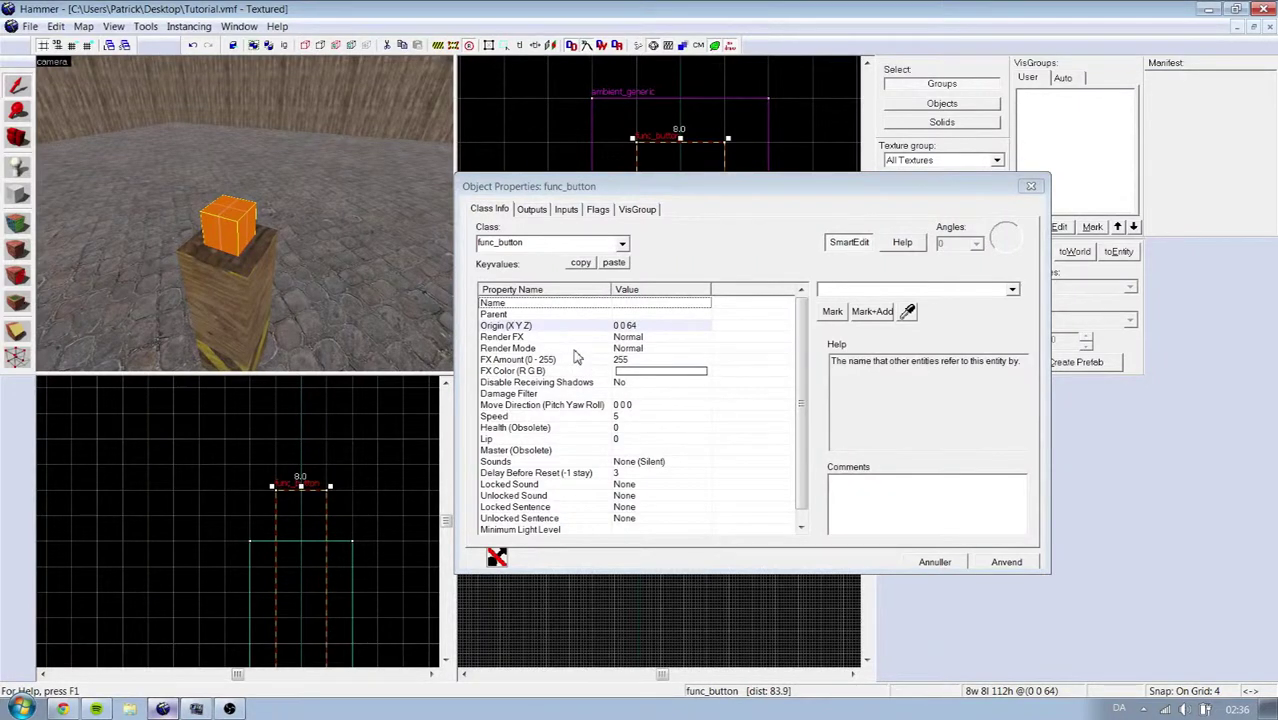
pyautogui.click(533, 210)
pyautogui.click(805, 437)
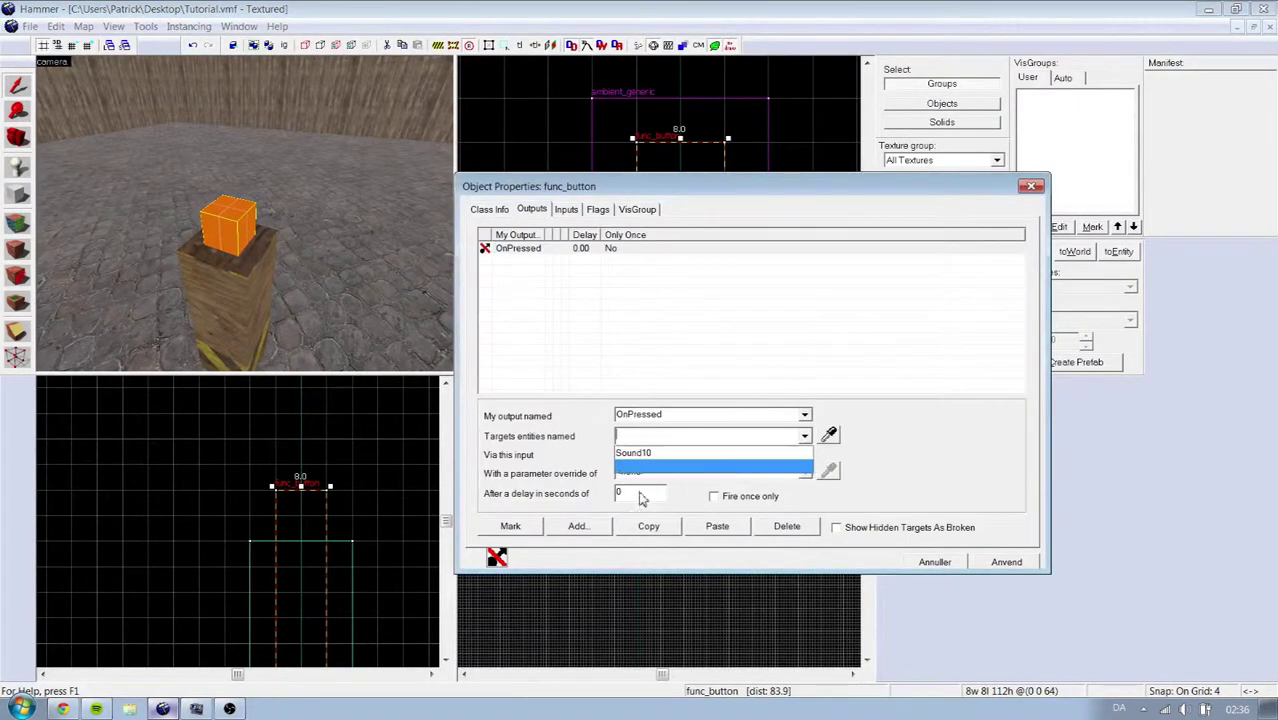
pyautogui.click(662, 463)
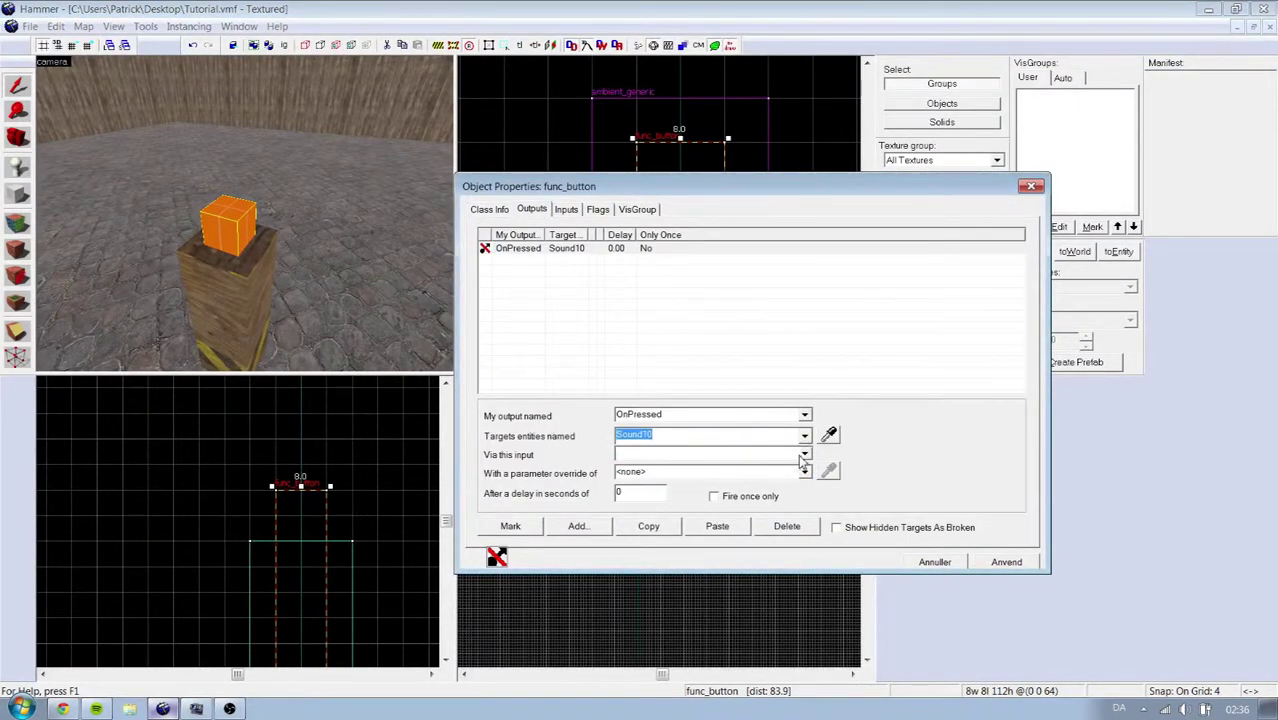
pyautogui.click(805, 455)
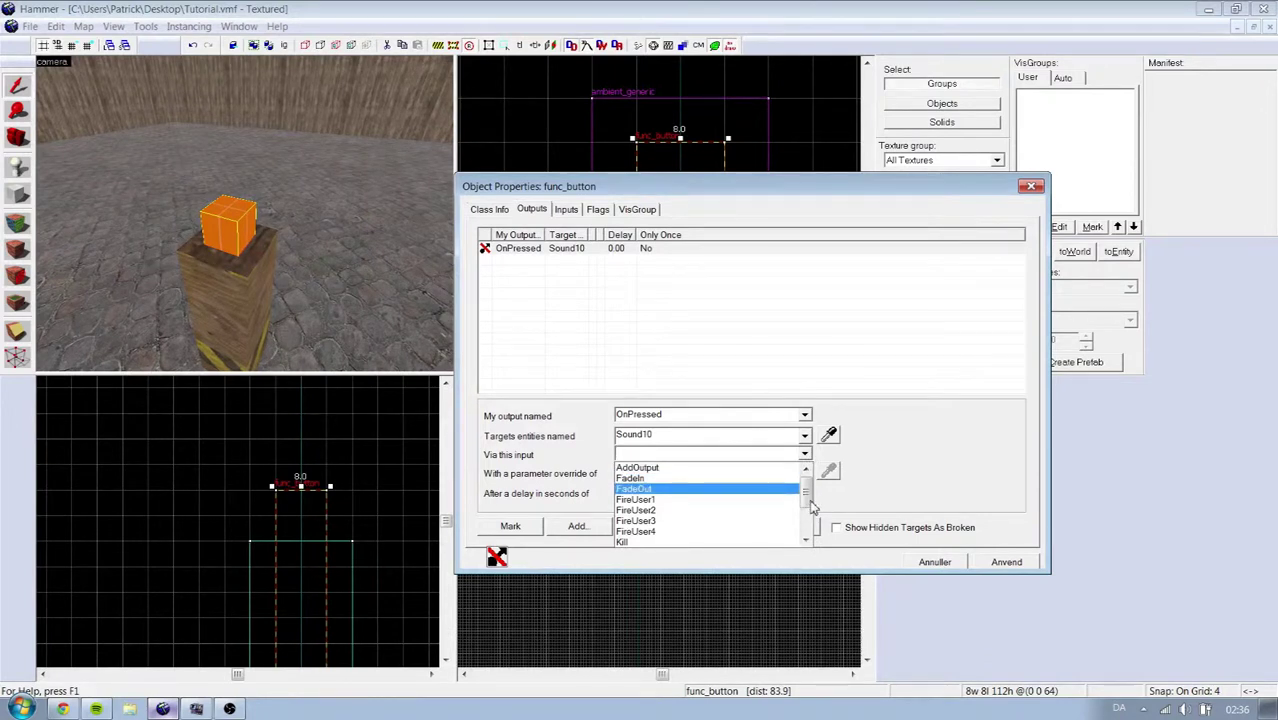
pyautogui.scroll(-2, 813, 508)
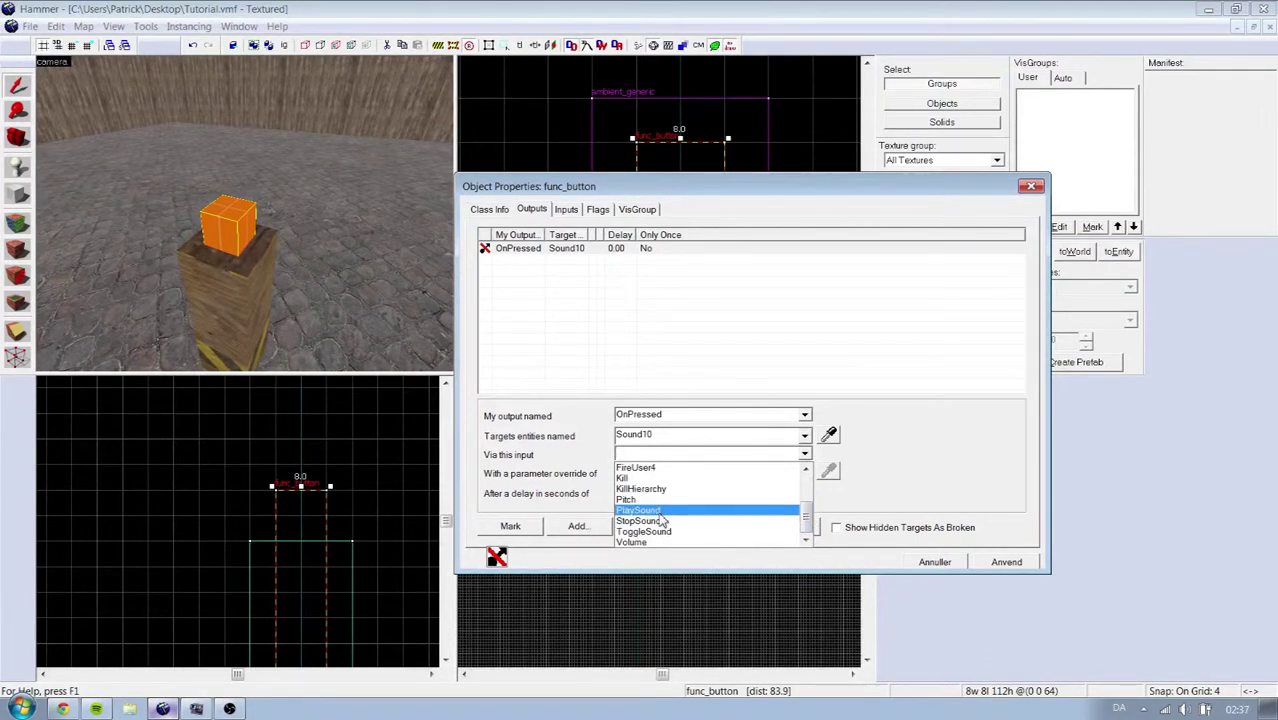
pyautogui.click(658, 512)
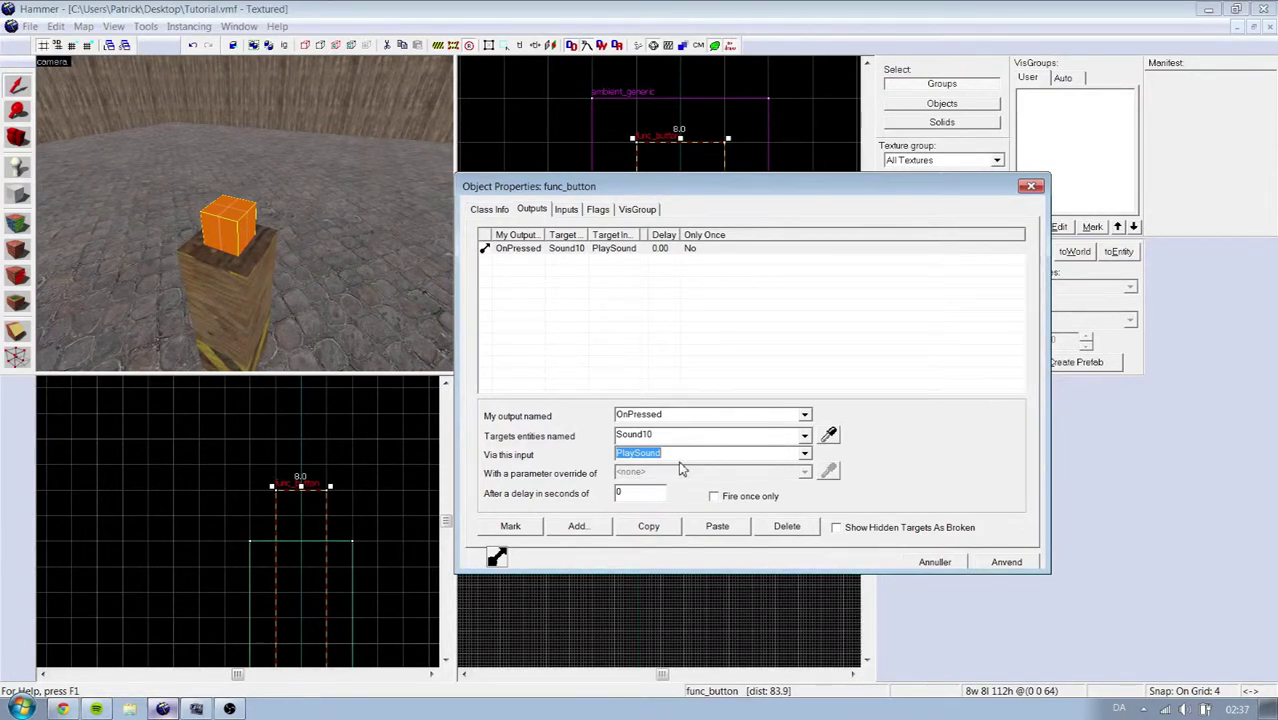
pyautogui.click(997, 562)
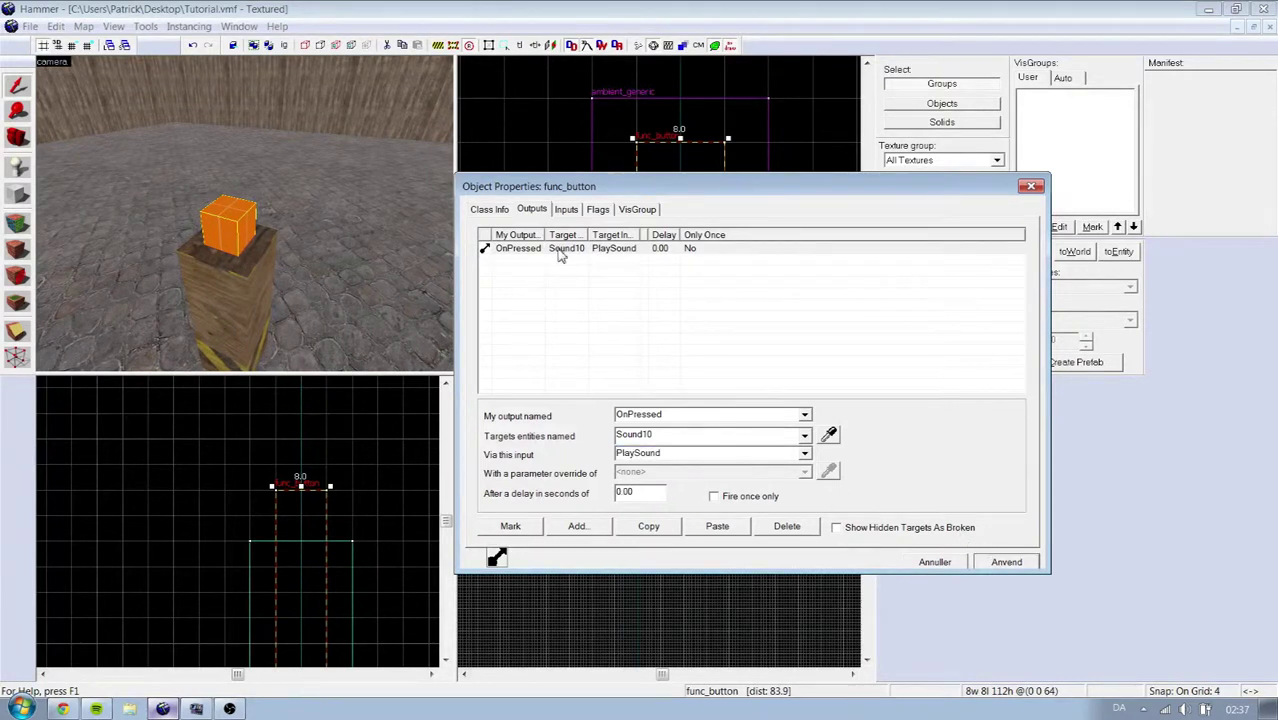
# Step: Duplicate the func_button's OnPressed output and check which inputs are available for the copy
pyautogui.click(626, 252)
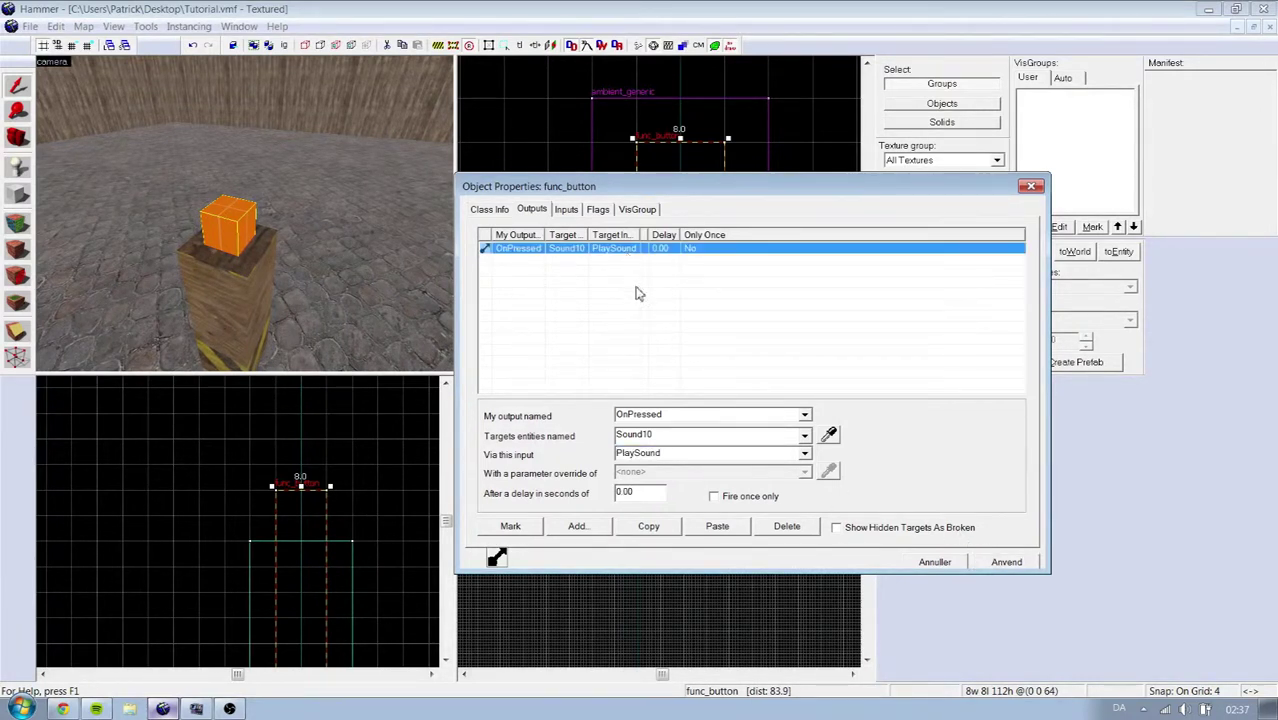
pyautogui.click(650, 527)
pyautogui.click(712, 528)
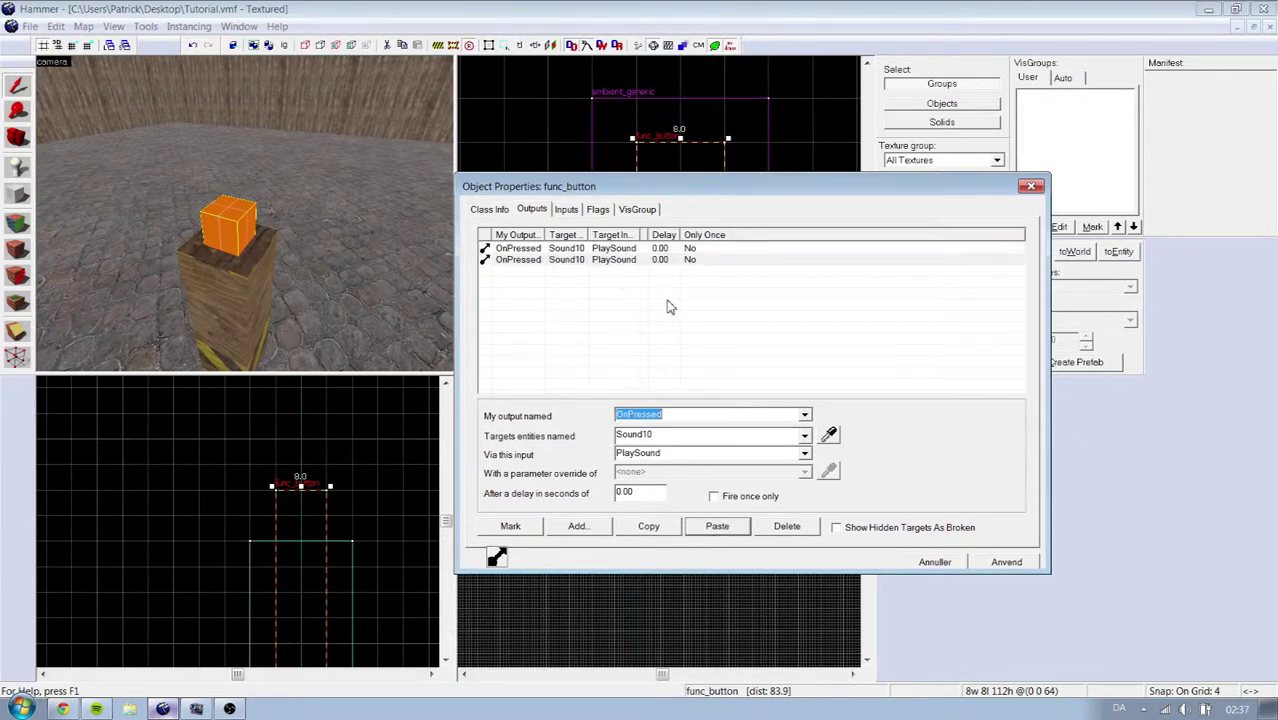
pyautogui.click(805, 455)
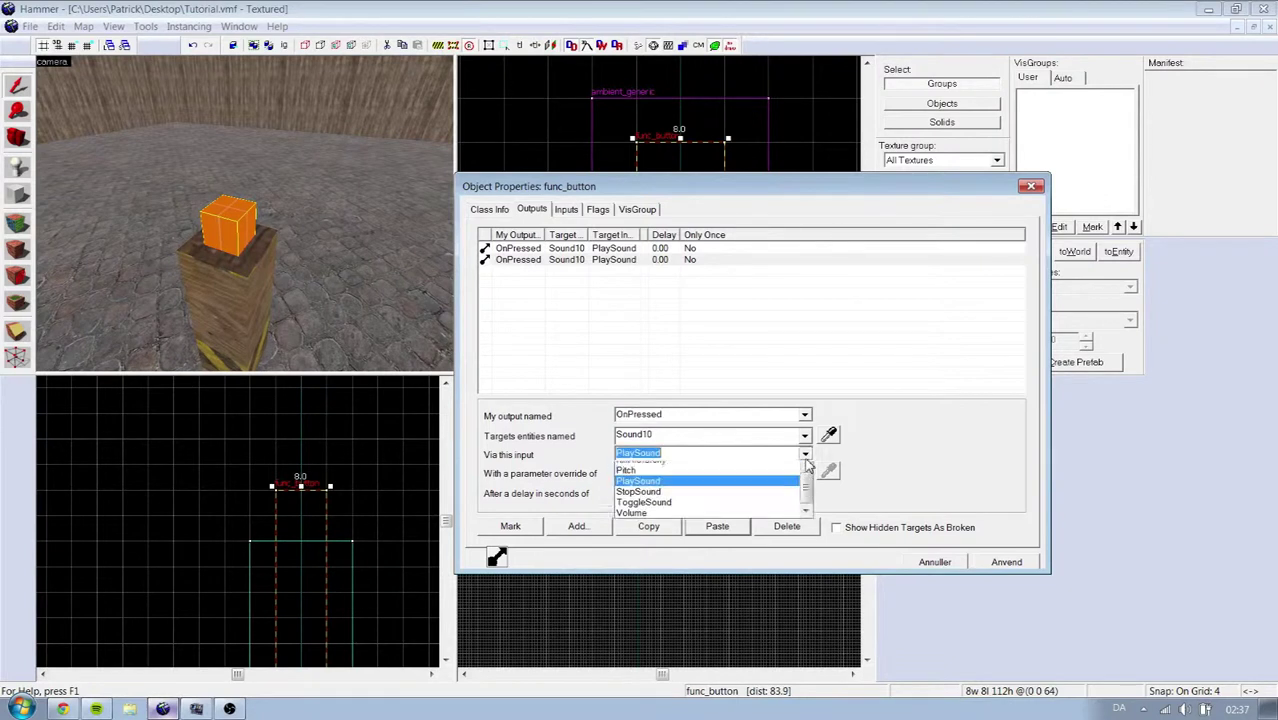
pyautogui.moveTo(807, 521); pyautogui.dragTo(807, 495)
pyautogui.click(803, 440)
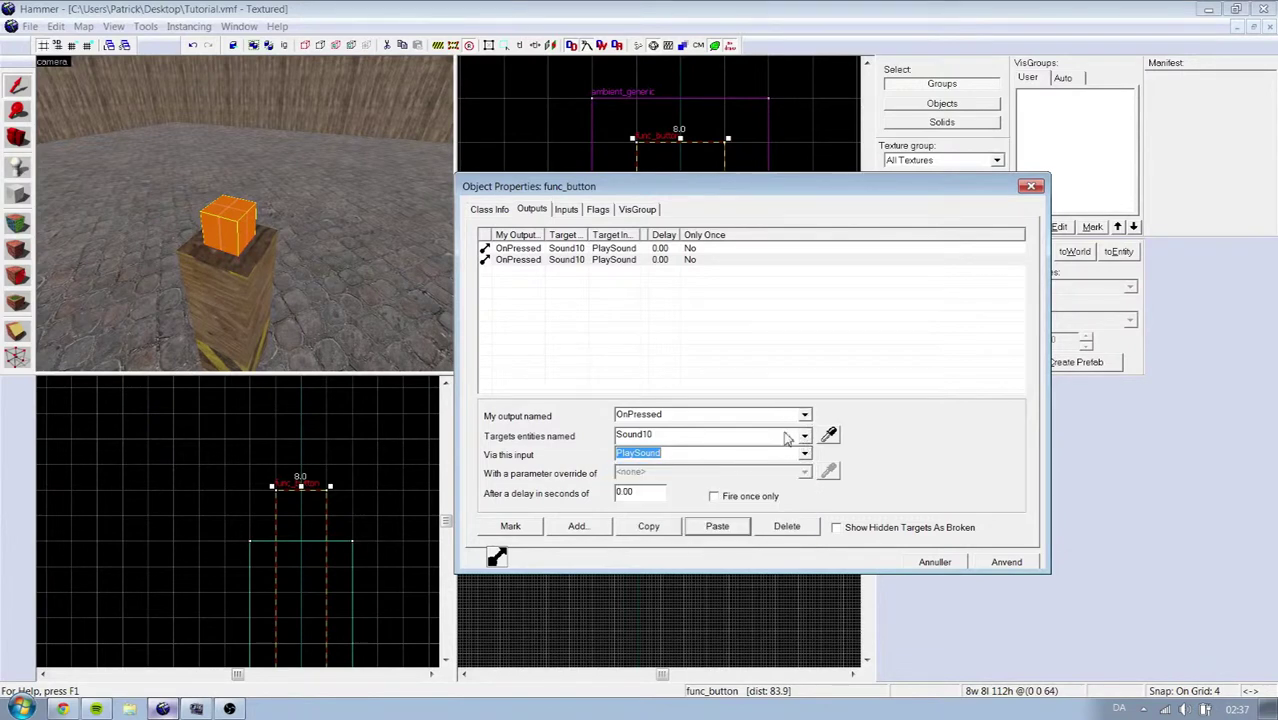
# Step: Name the func_button entity Lock and apply the change
pyautogui.click(500, 210)
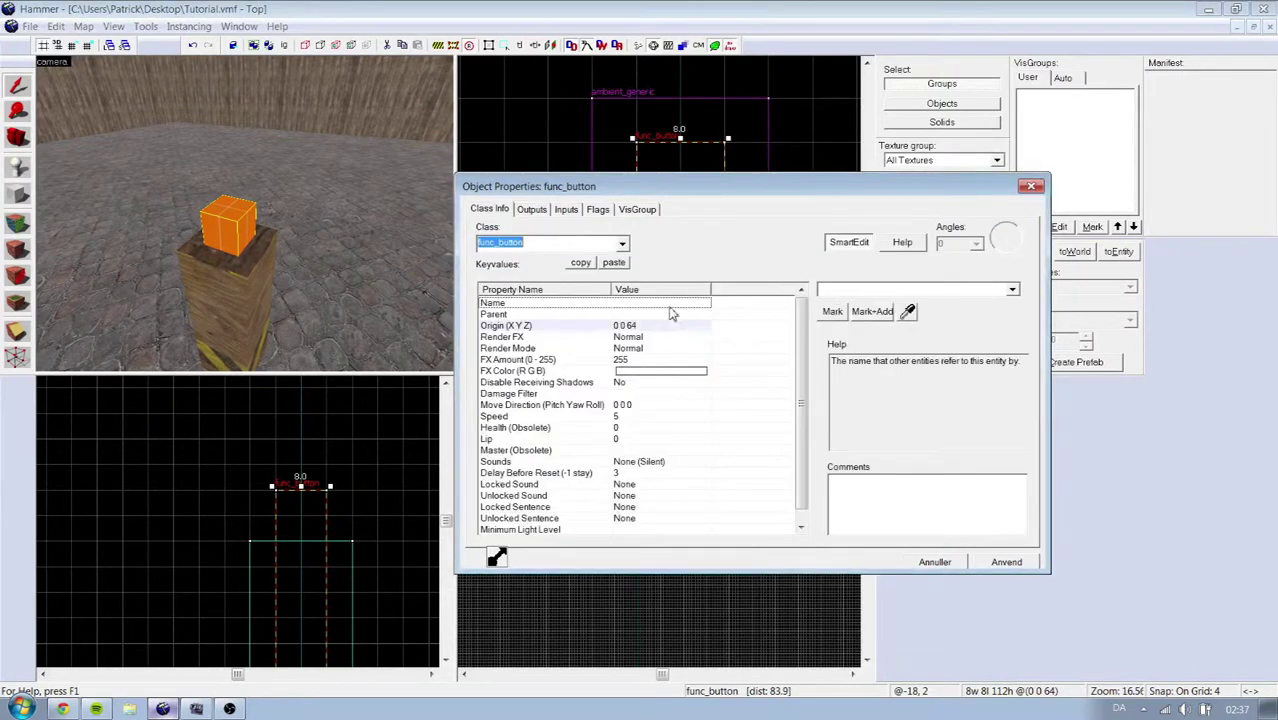
pyautogui.click(869, 292)
pyautogui.write('Lock')
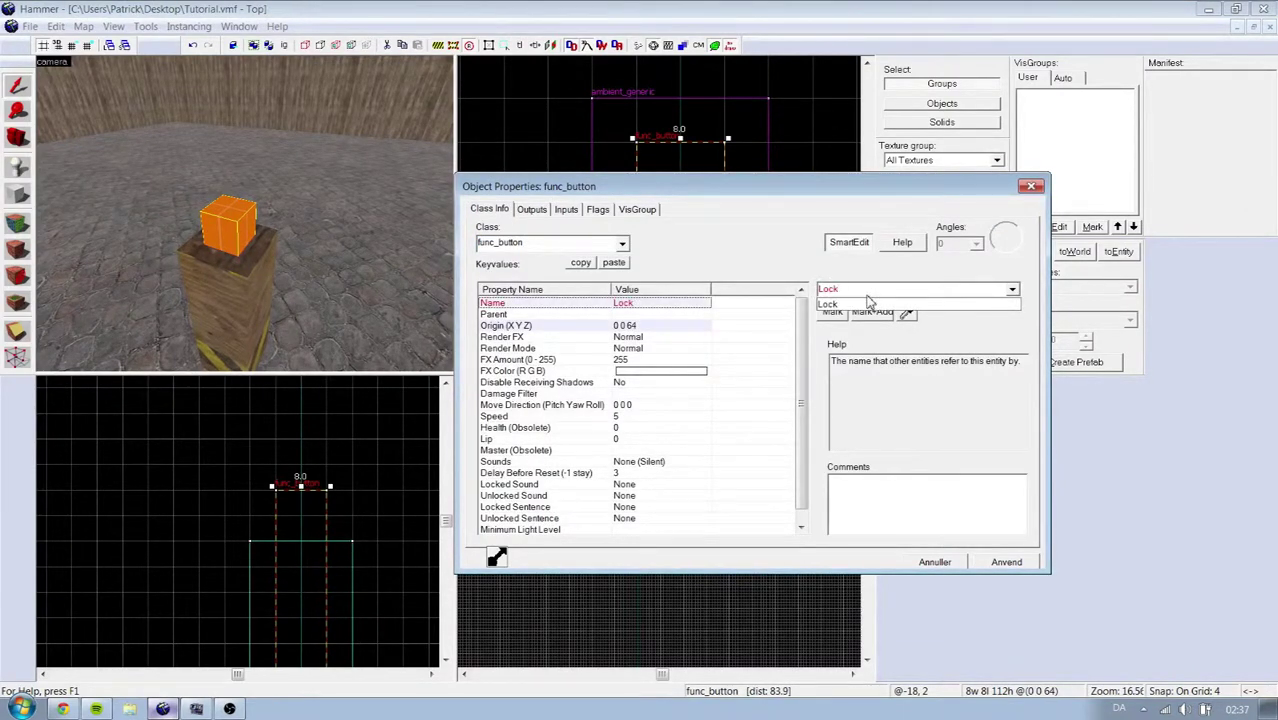
pyautogui.click(990, 564)
# Step: Make the first OnPressed output target the Lock entity with the Lock input, and apply it
pyautogui.click(535, 210)
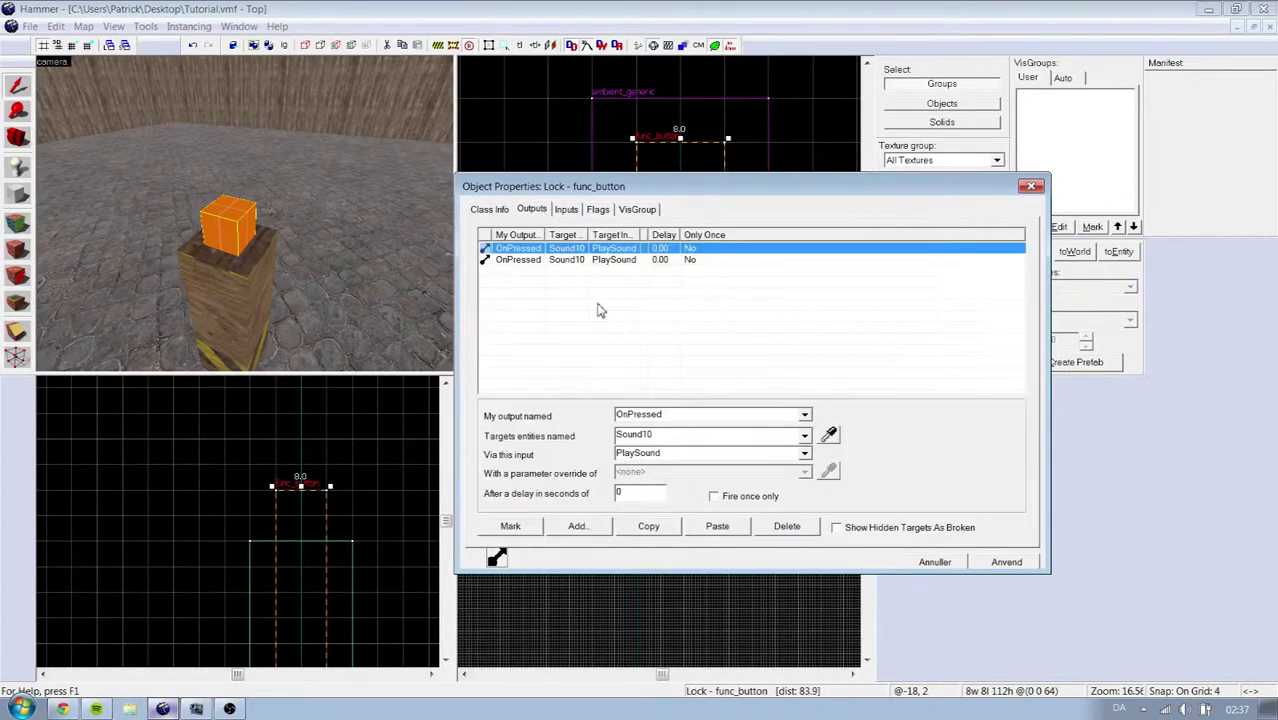
pyautogui.click(805, 438)
pyautogui.click(798, 452)
pyautogui.click(806, 455)
pyautogui.moveTo(809, 490); pyautogui.dragTo(808, 521)
pyautogui.click(643, 479)
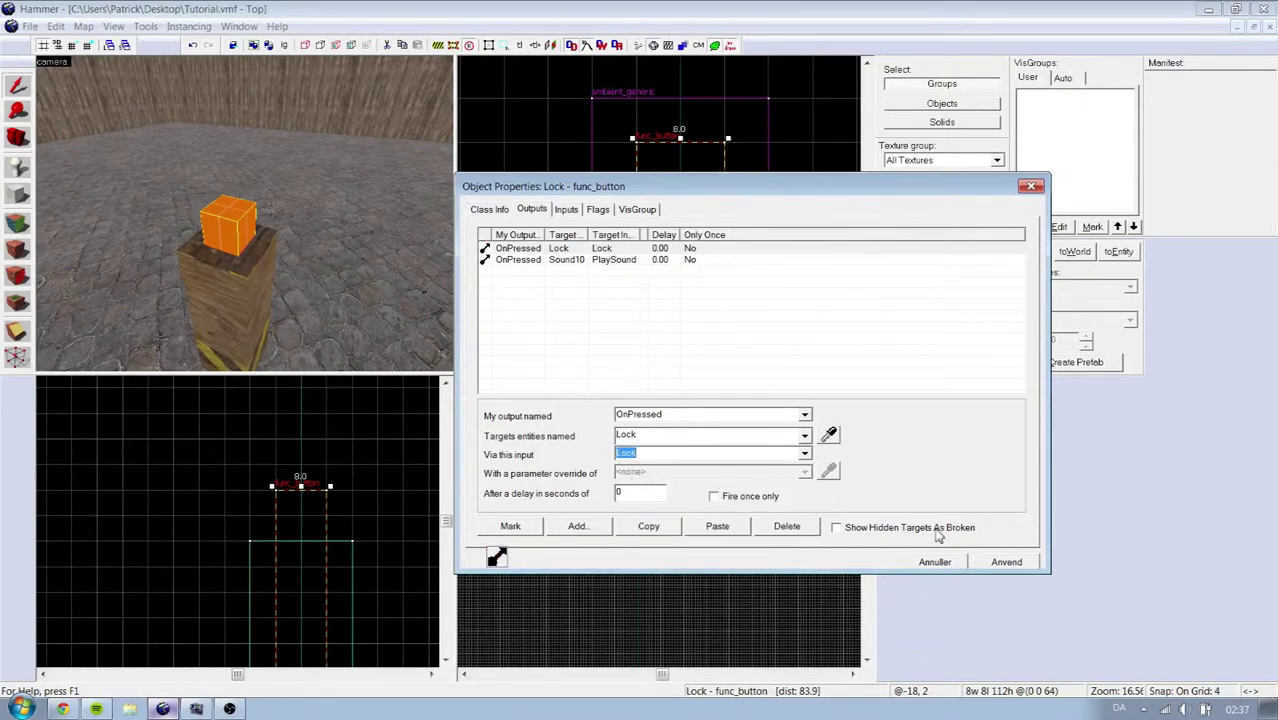
pyautogui.click(1004, 562)
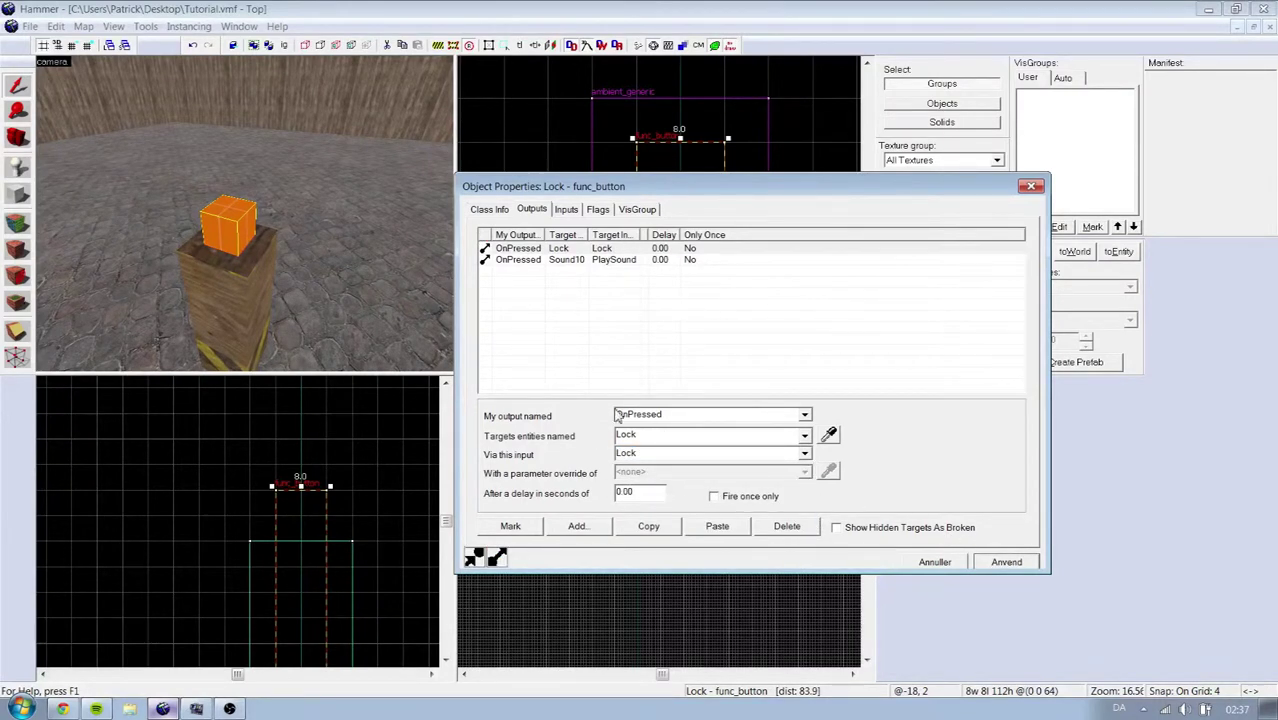
# Step: Duplicate the Lock output, set the copy's delay to 180 seconds and its input to Unlock, and apply it
pyautogui.click(618, 252)
pyautogui.click(648, 526)
pyautogui.click(716, 526)
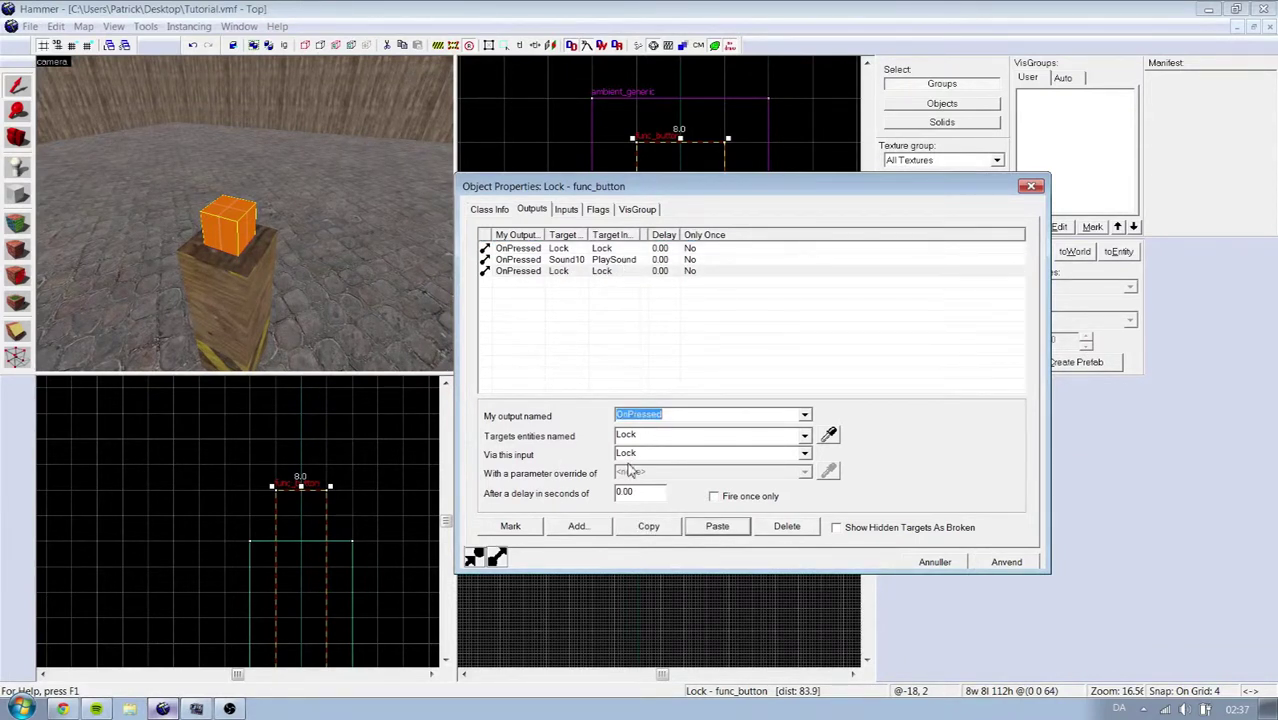
pyautogui.doubleClick(646, 496)
pyautogui.write('4')
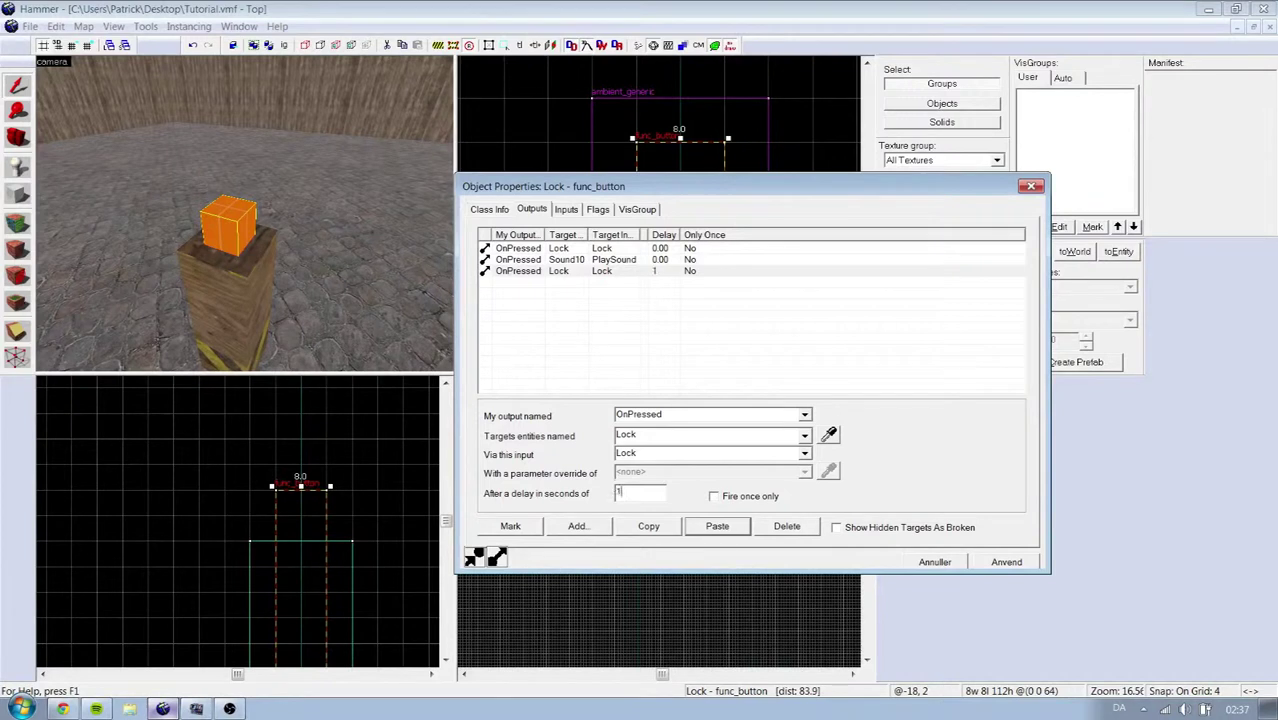
pyautogui.write('80')
pyautogui.click(805, 454)
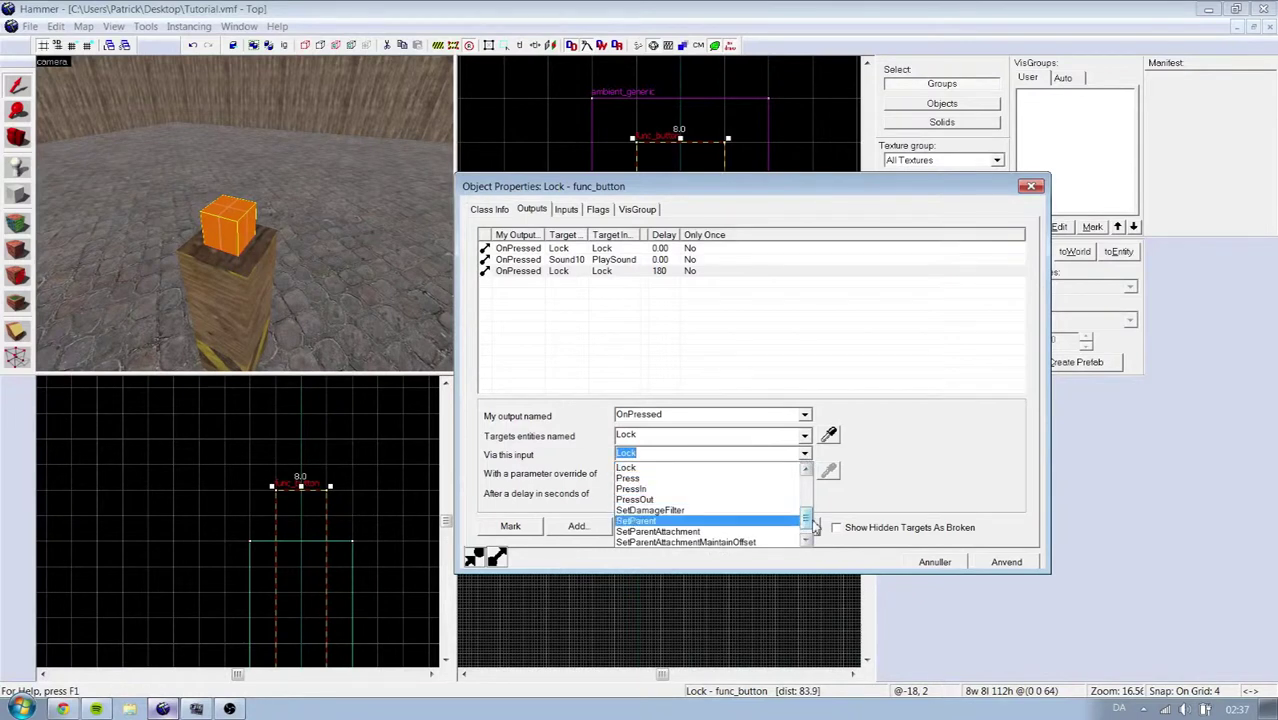
pyautogui.moveTo(811, 504); pyautogui.dragTo(812, 532)
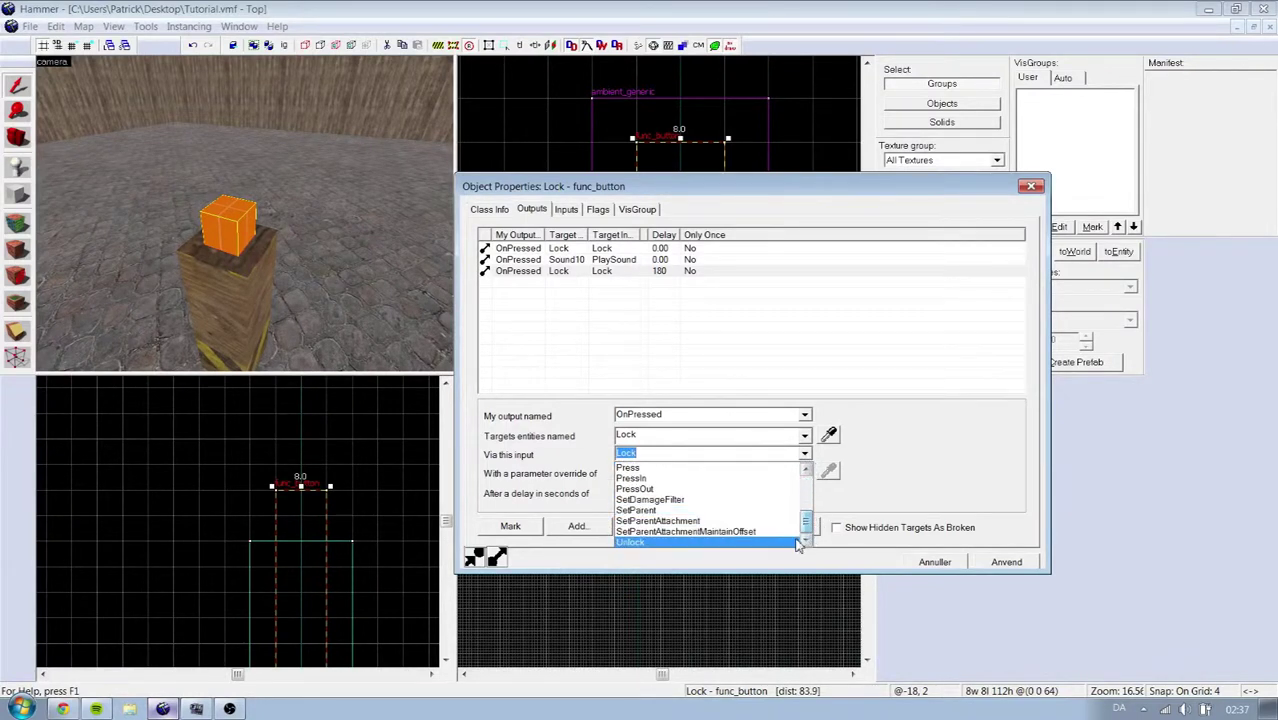
pyautogui.click(690, 544)
pyautogui.click(1006, 562)
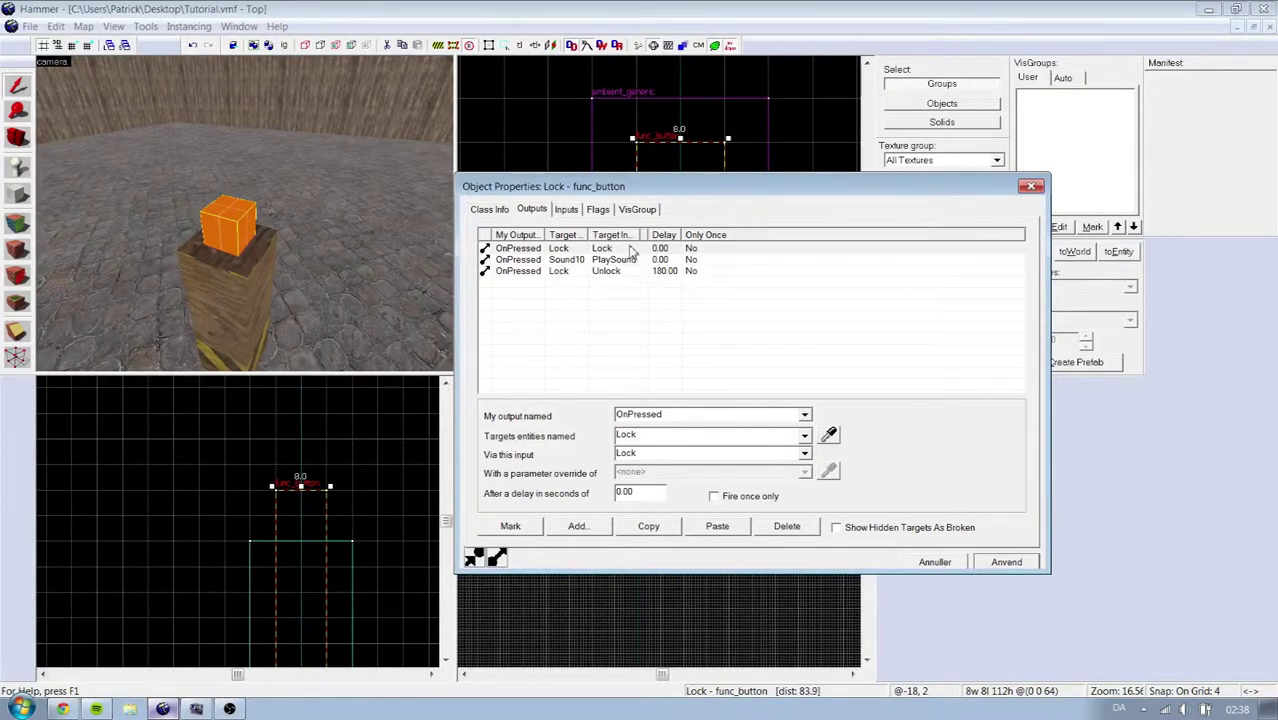
# Step: Apply the func_button's settings once more and close its Object Properties
pyautogui.click(161, 224)
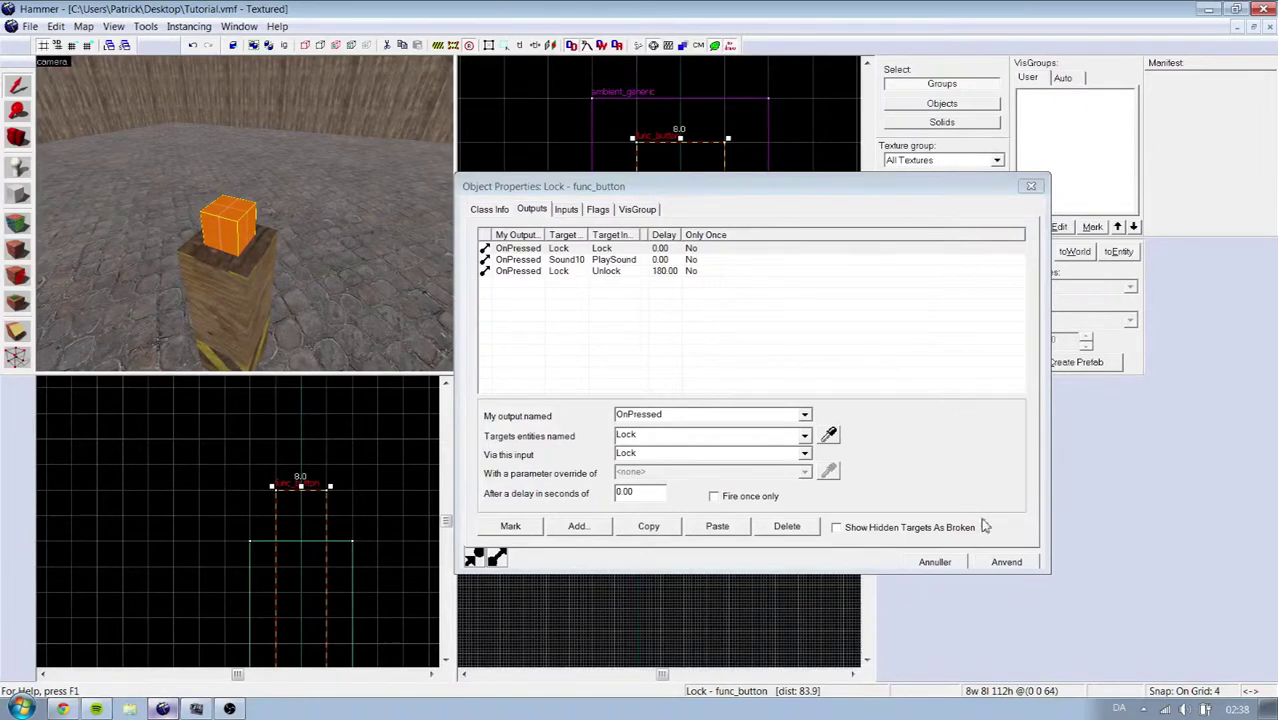
pyautogui.click(1005, 561)
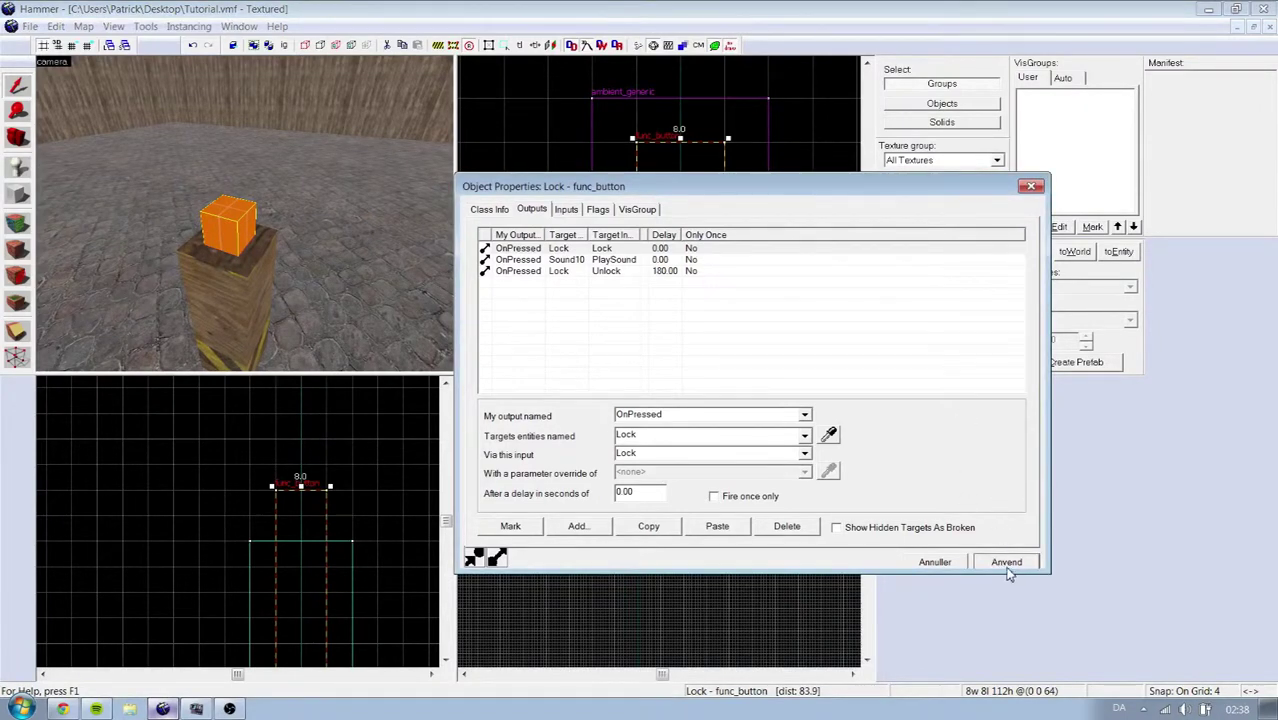
pyautogui.click(1030, 186)
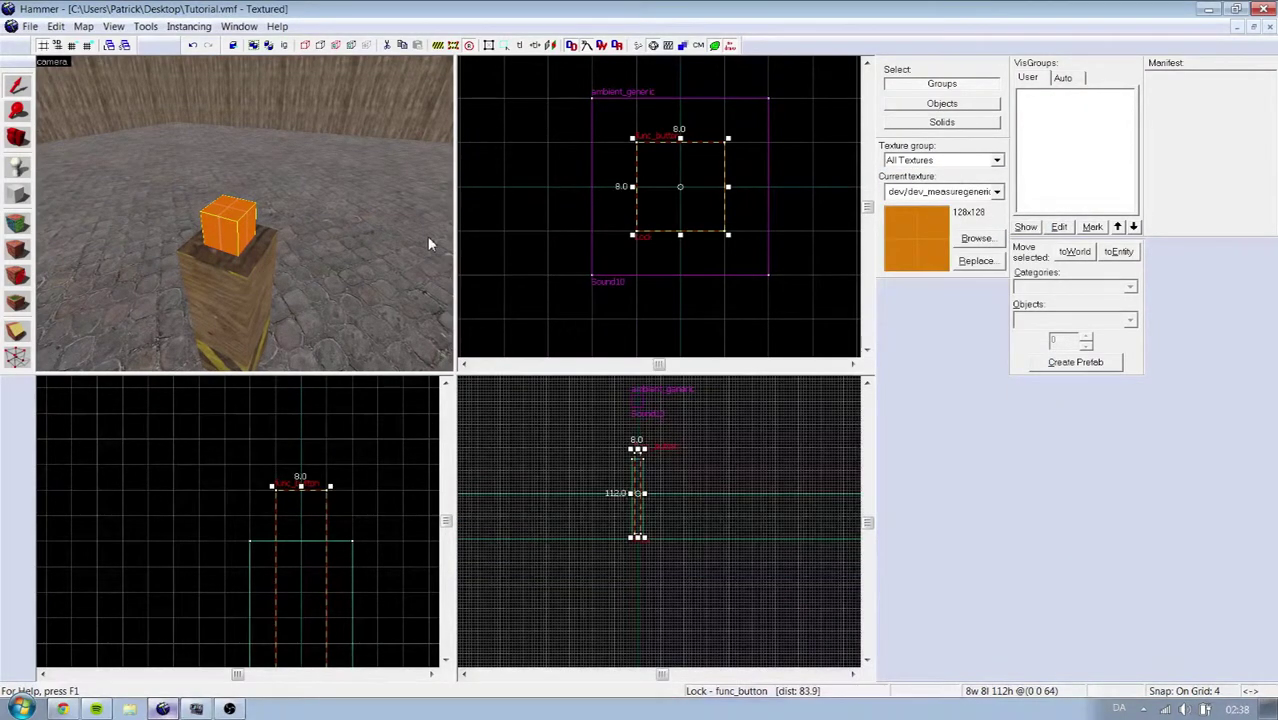
pyautogui.press('s')
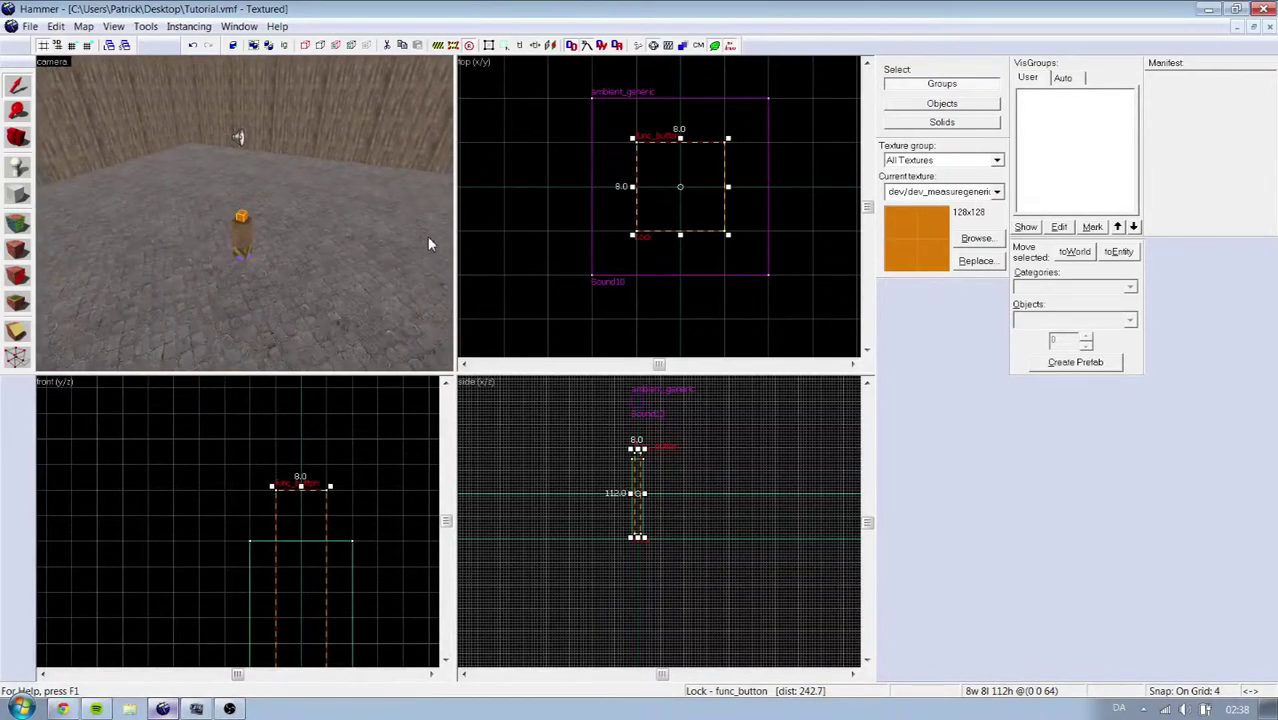
pyautogui.press('s')
pyautogui.press('a')
pyautogui.press('w')
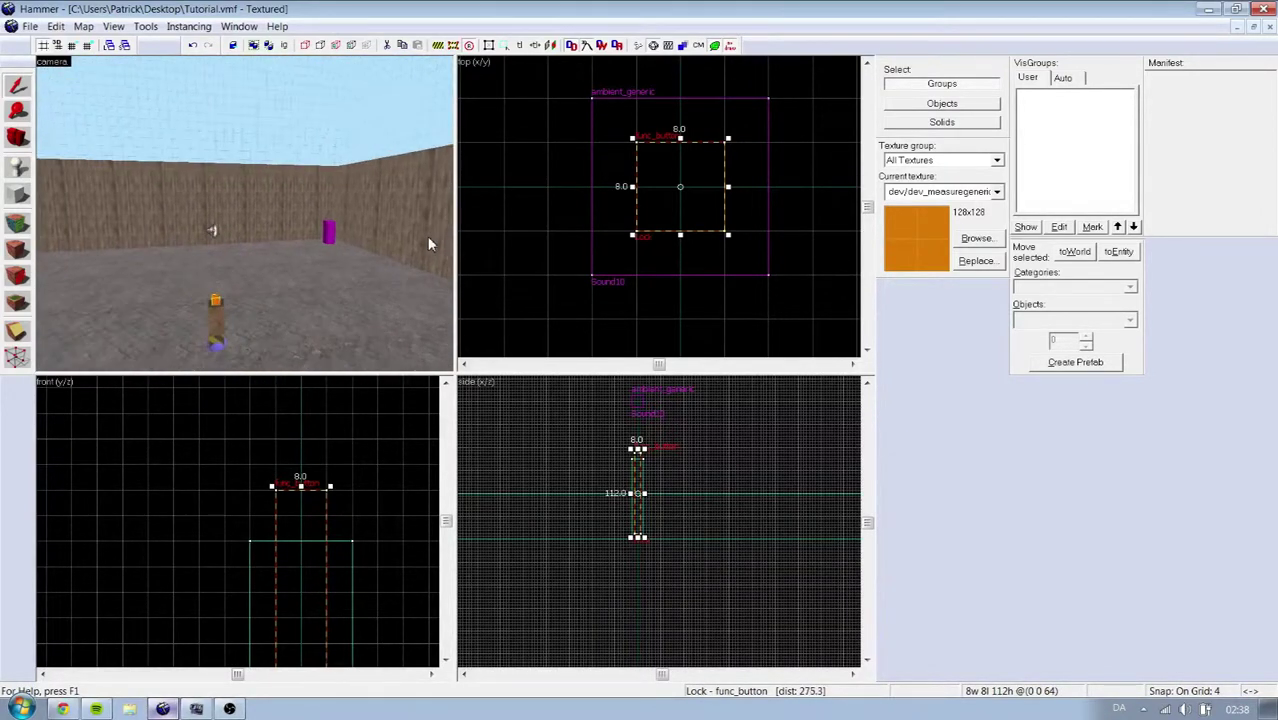
pyautogui.press('Down')
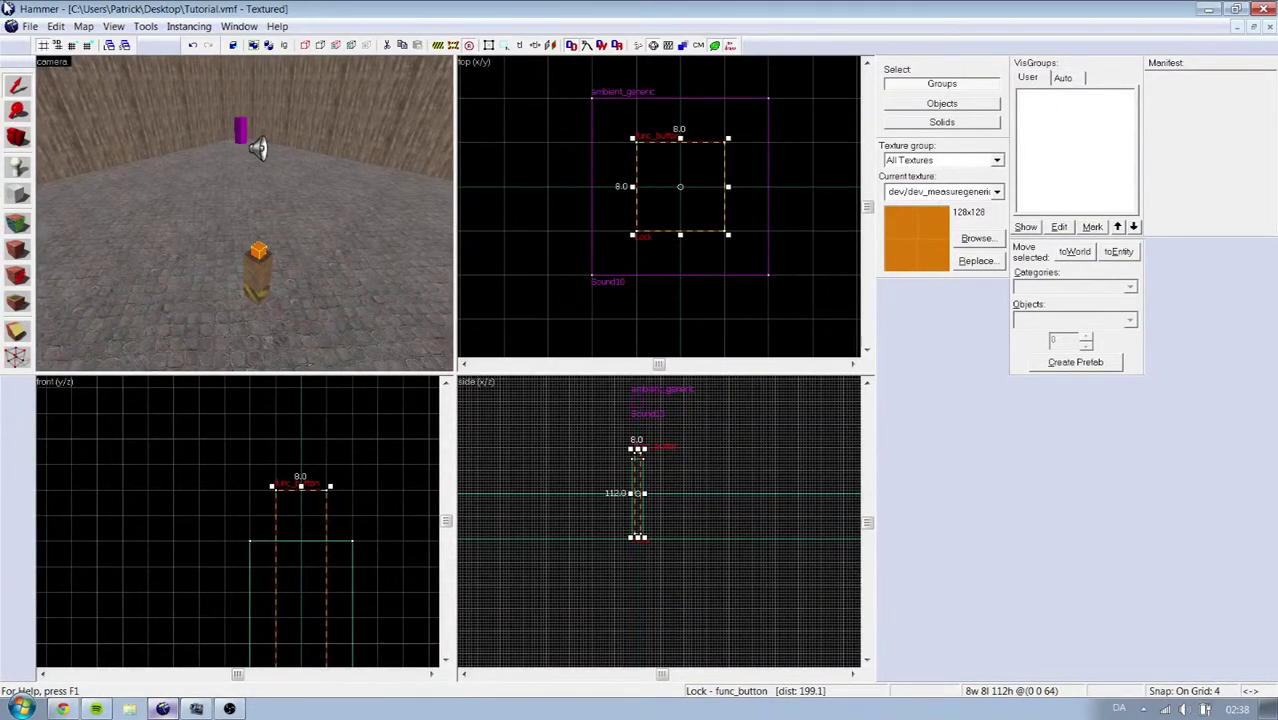
# Step: Save the map, and save a new version of it on the desktop as Tutorial_v2
pyautogui.click(31, 30)
pyautogui.click(52, 92)
pyautogui.click(31, 29)
pyautogui.click(44, 108)
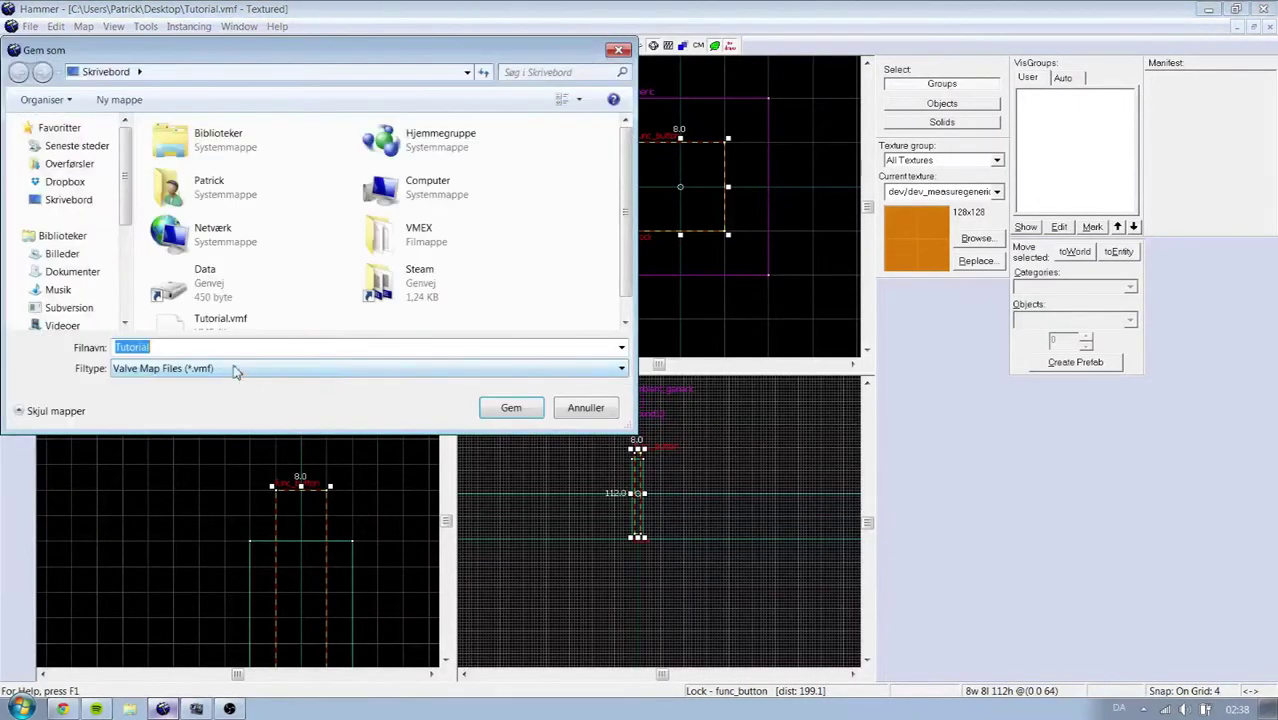
pyautogui.click(240, 352)
pyautogui.write('v')
pyautogui.press('BackSpace')
pyautogui.write('_v2')
pyautogui.click(505, 408)
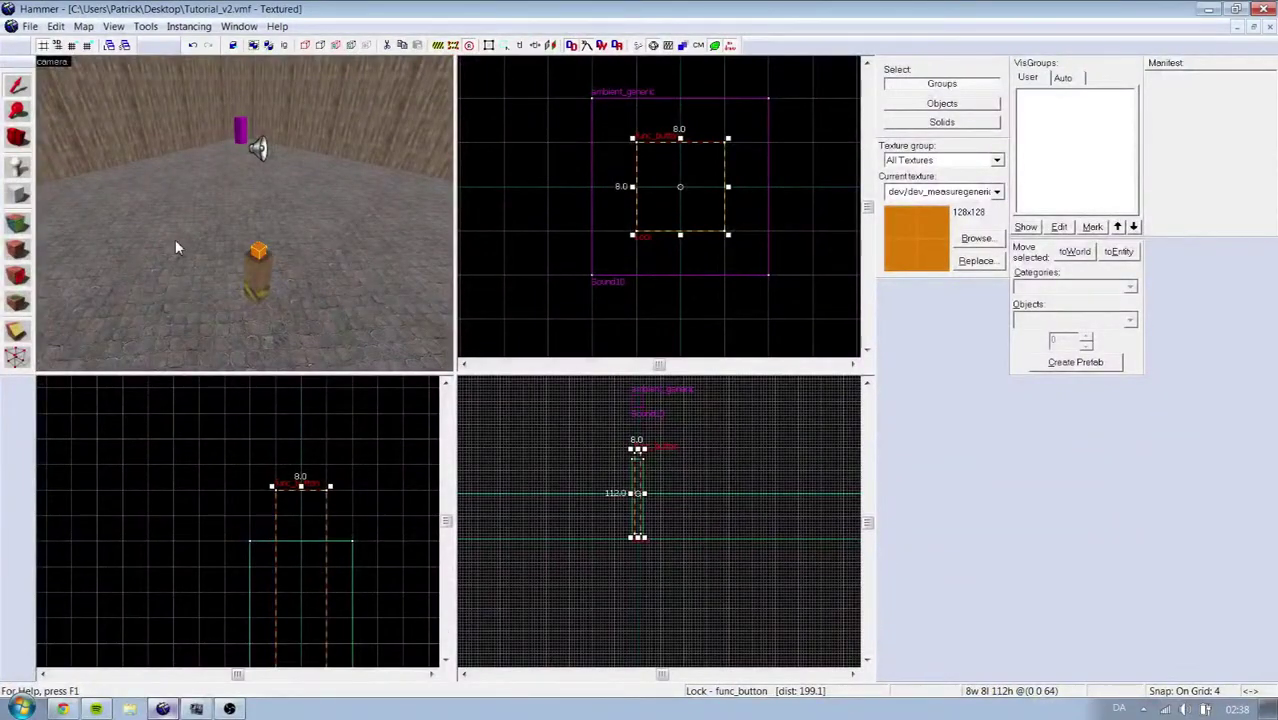
# Step: Compile the Tutorial_v2 map with Run Map
pyautogui.click(30, 27)
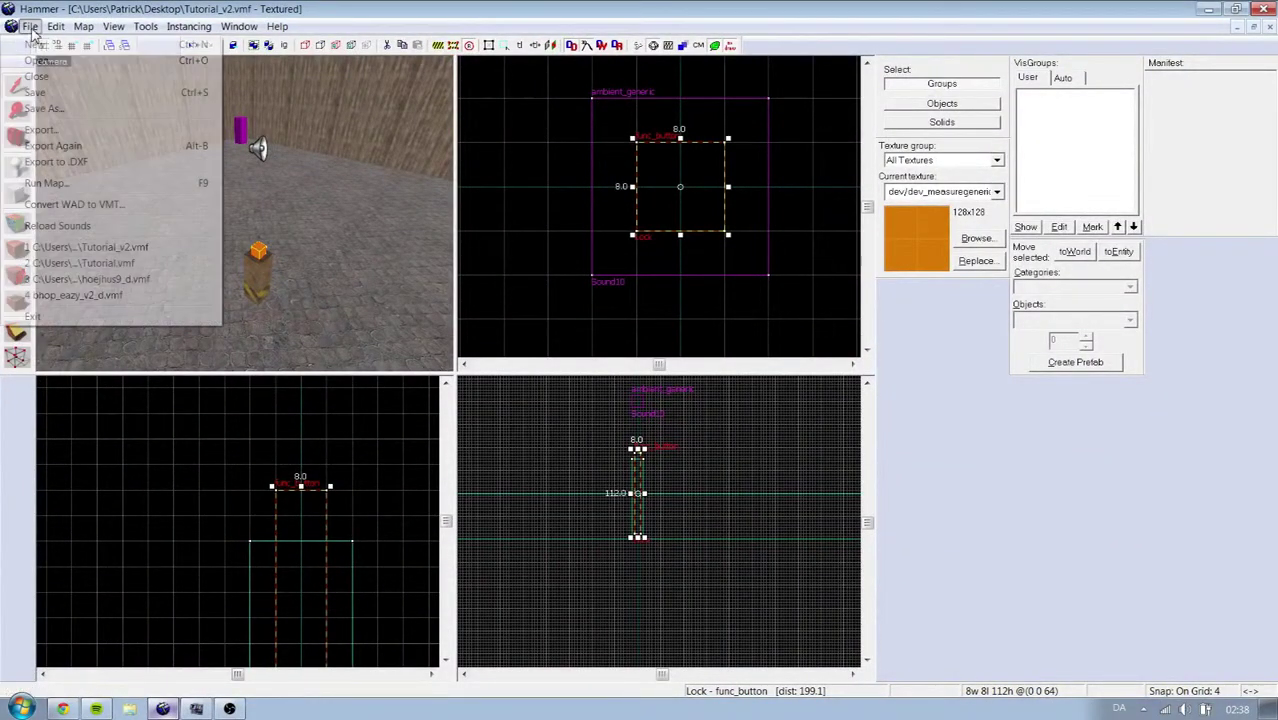
pyautogui.click(77, 187)
pyautogui.click(652, 496)
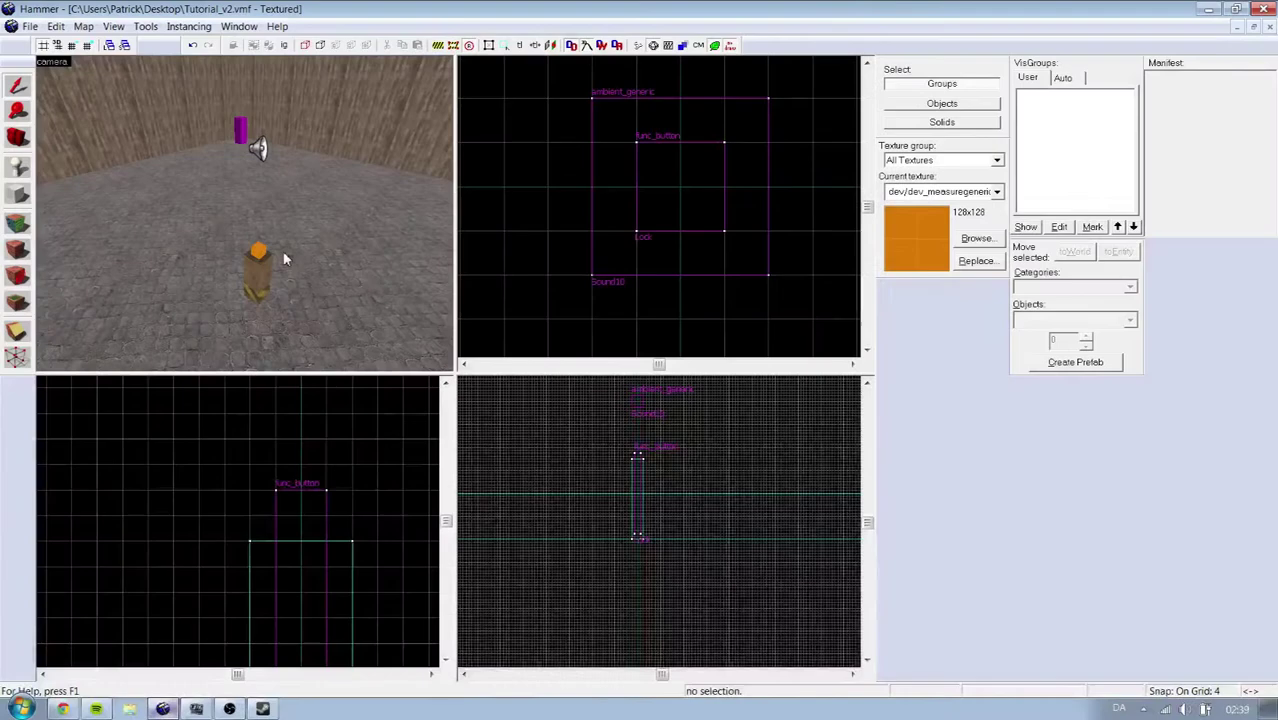
pyautogui.moveTo(285, 251); pyautogui.dragTo(284, 258)
pyautogui.press('w')
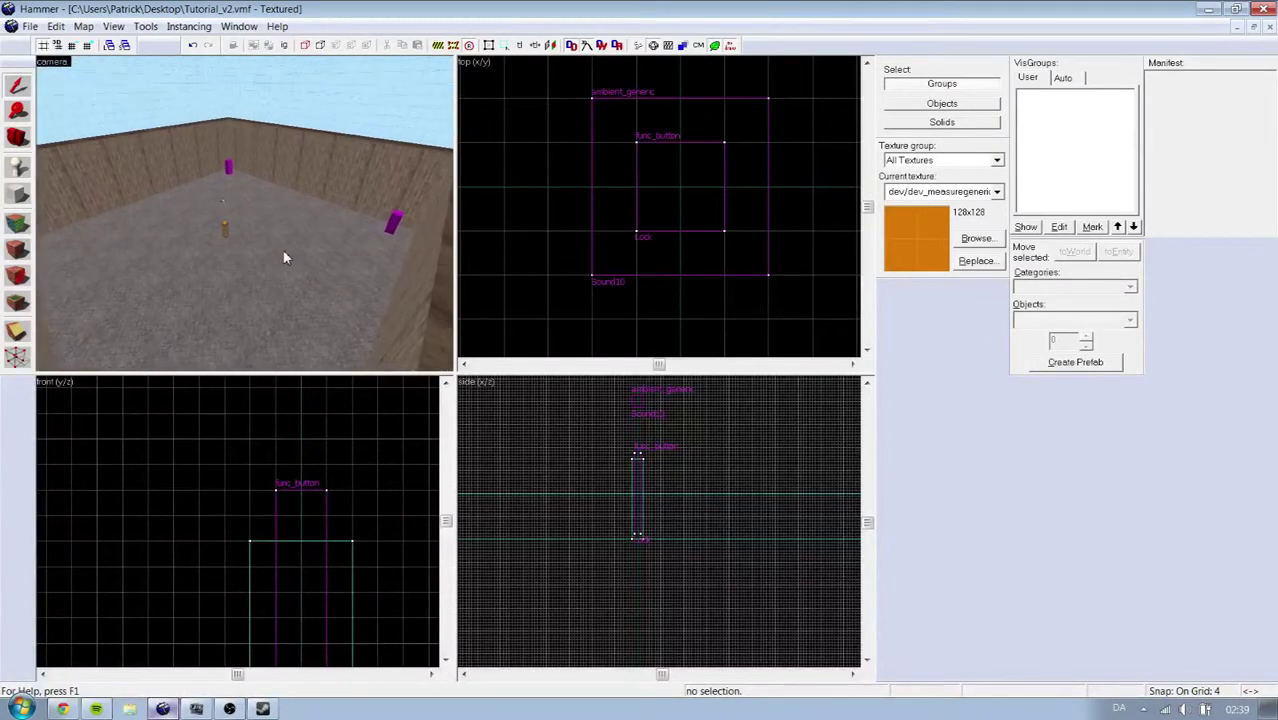
pyautogui.press('a')
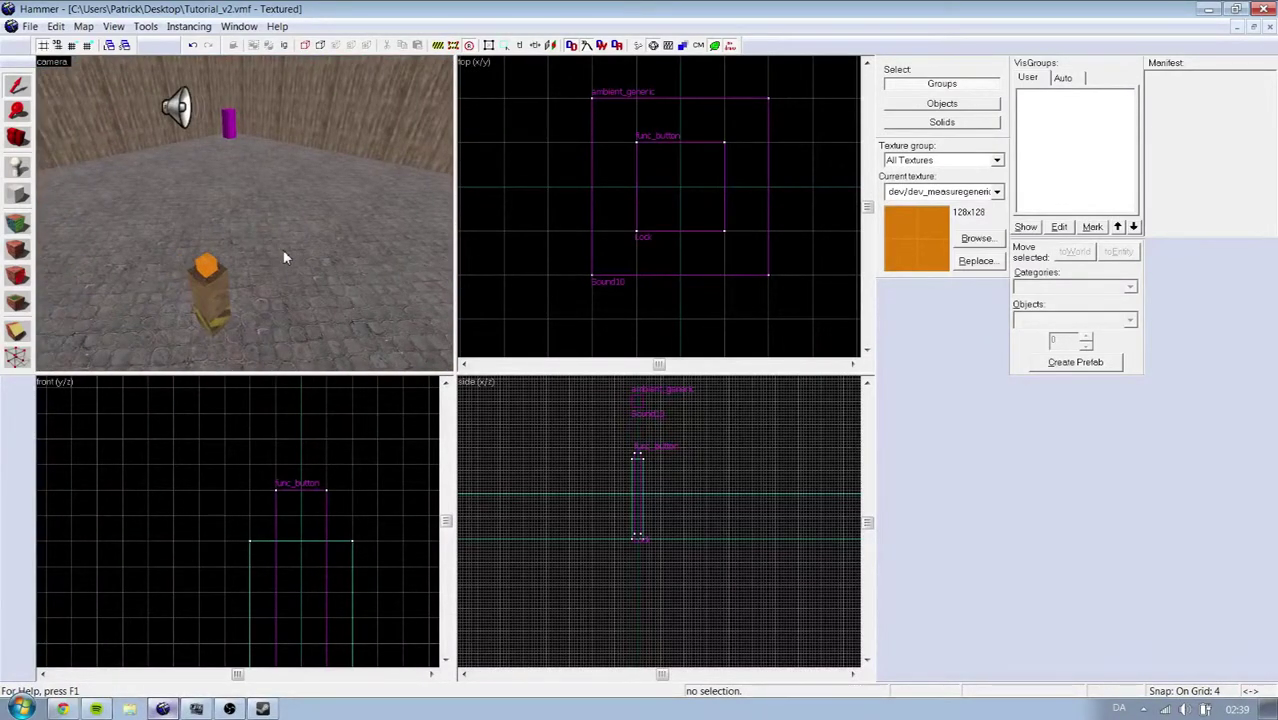
pyautogui.press('a')
pyautogui.press('s')
# Step: Shrink the Hammer window and move it aside to uncover the compiled map files on the desktop
pyautogui.moveTo(368, 4); pyautogui.dragTo(853, 237)
pyautogui.moveTo(271, 242)
pyautogui.mouseDown()
pyautogui.moveTo(262, 195)
pyautogui.moveTo(239, 172)
pyautogui.moveTo(275, 240)
pyautogui.mouseUp()
pyautogui.moveTo(250, 168); pyautogui.dragTo(350, 293)
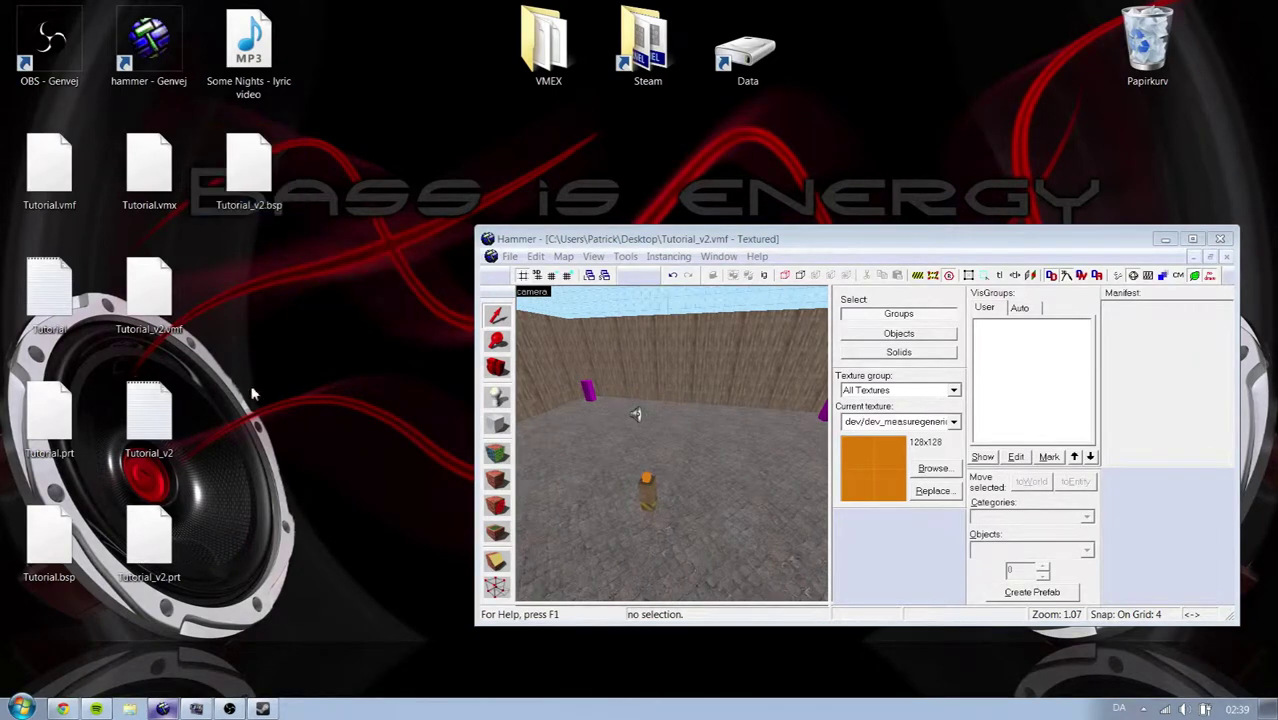
# Step: Switch to Chrome and look through the Pakrat page for its download link
pyautogui.click(63, 708)
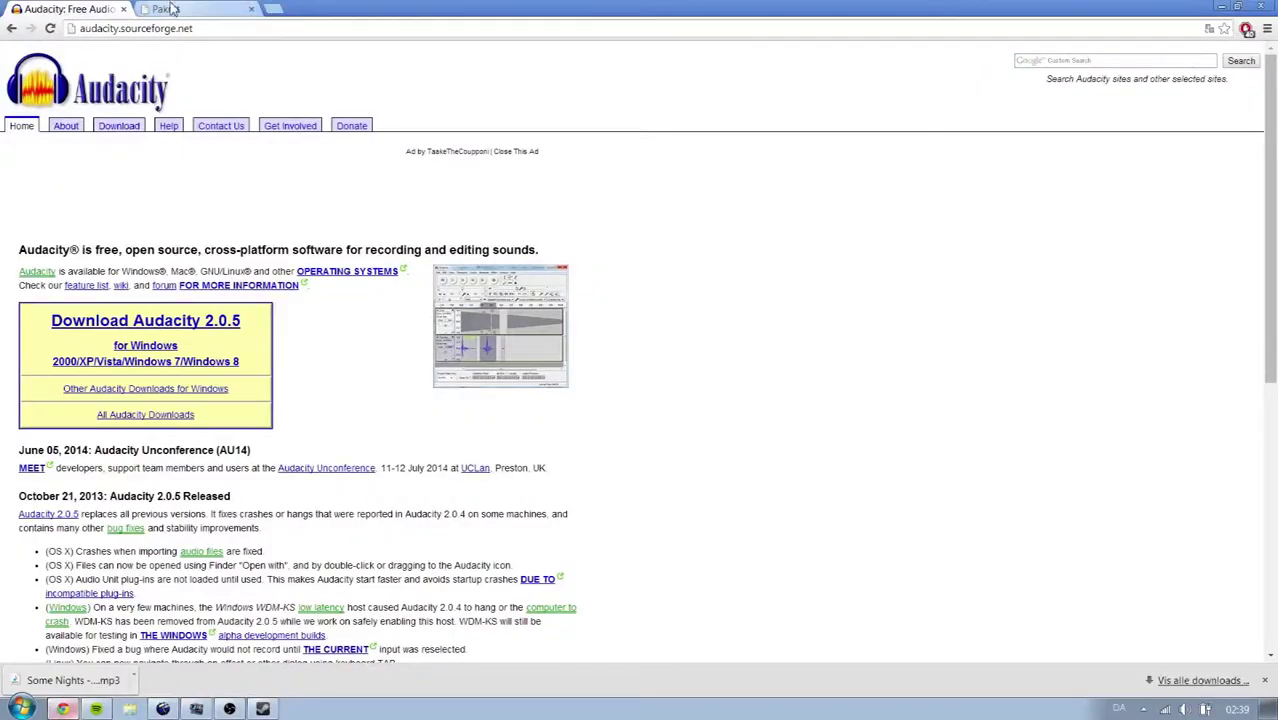
pyautogui.click(175, 9)
pyautogui.scroll(-4, 190, 228)
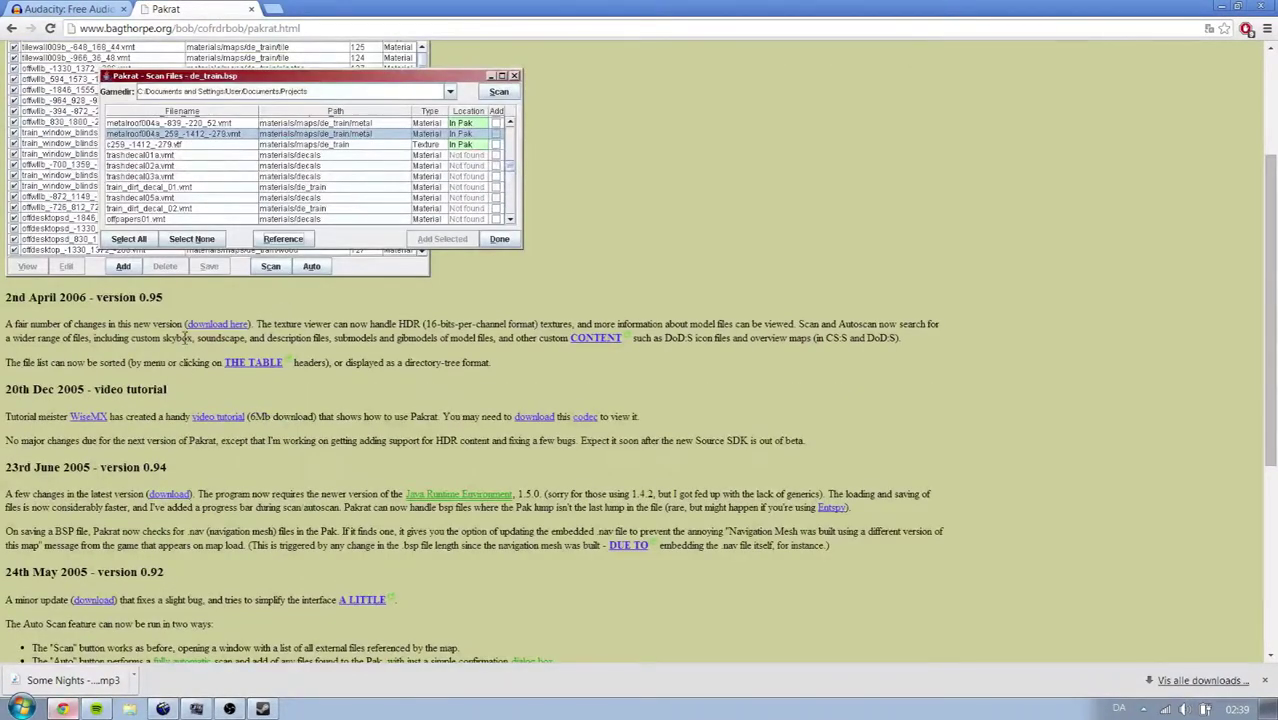
pyautogui.scroll(3, 184, 338)
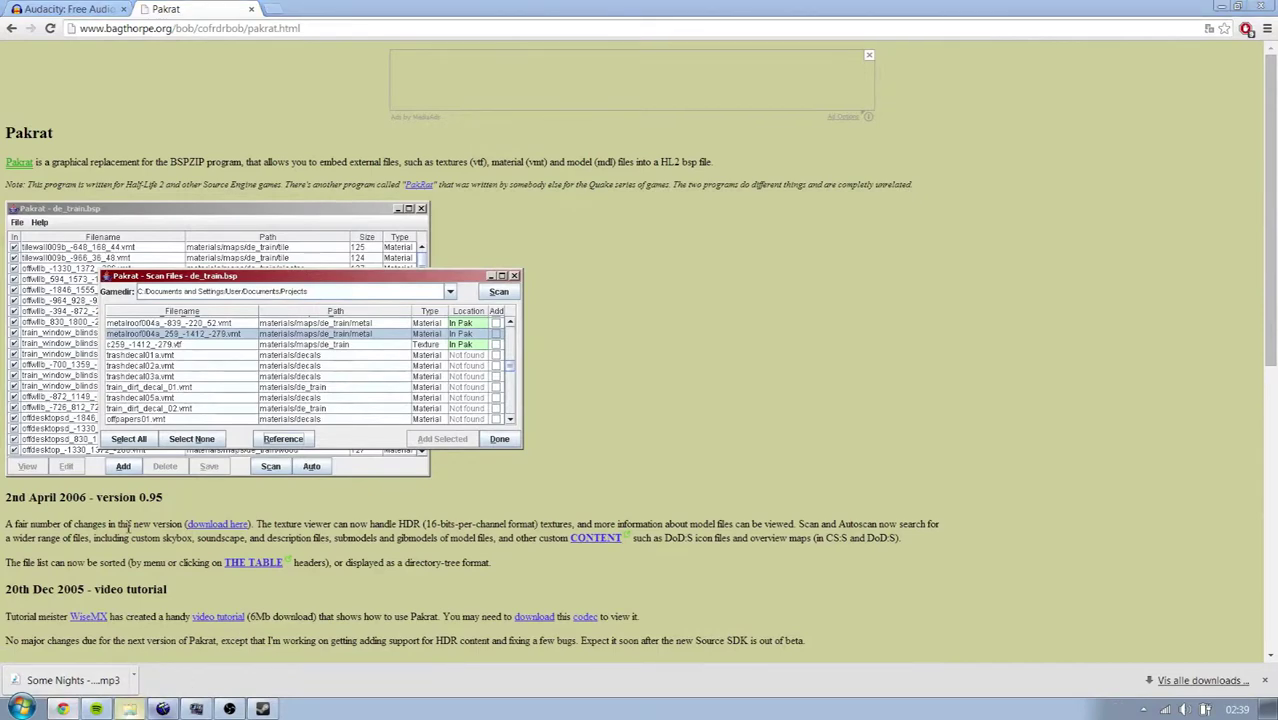
# Step: Open the pakrat-095 archive from the Overførsler folder in WinRAR, and minimize the browser and folder windows
pyautogui.click(130, 708)
pyautogui.click(683, 250)
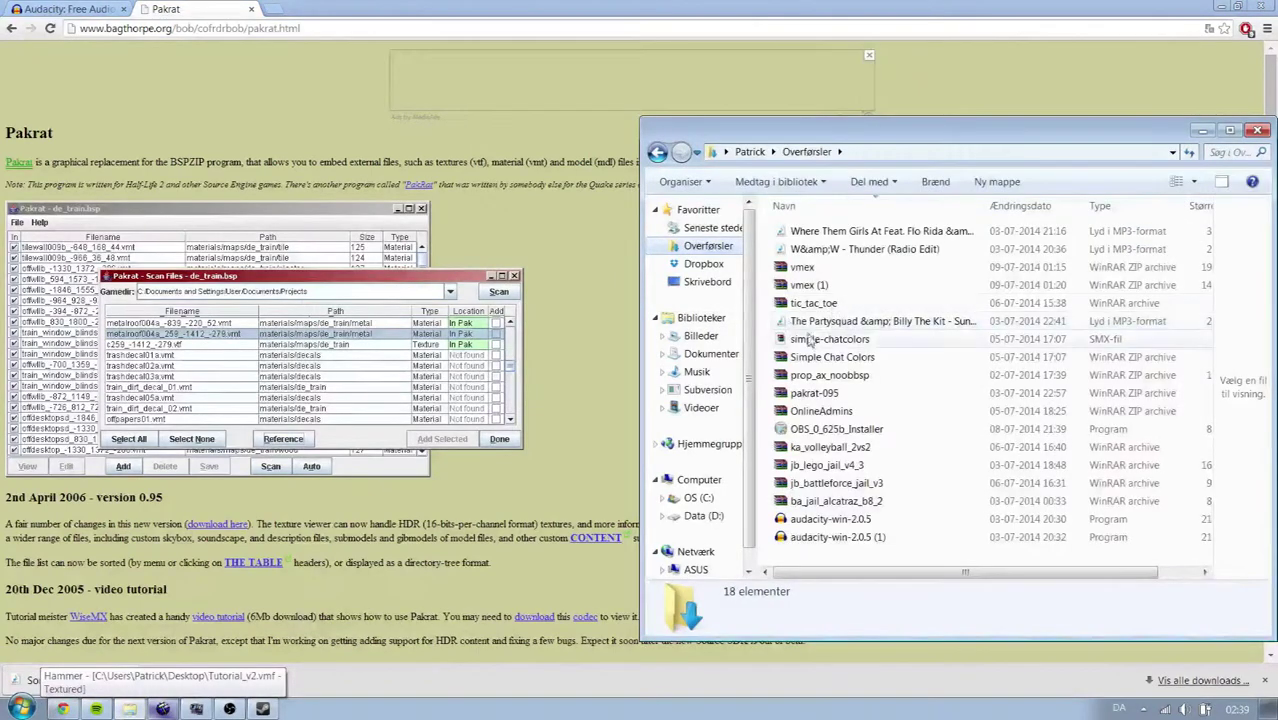
pyautogui.doubleClick(826, 395)
pyautogui.click(1222, 7)
pyautogui.click(1204, 131)
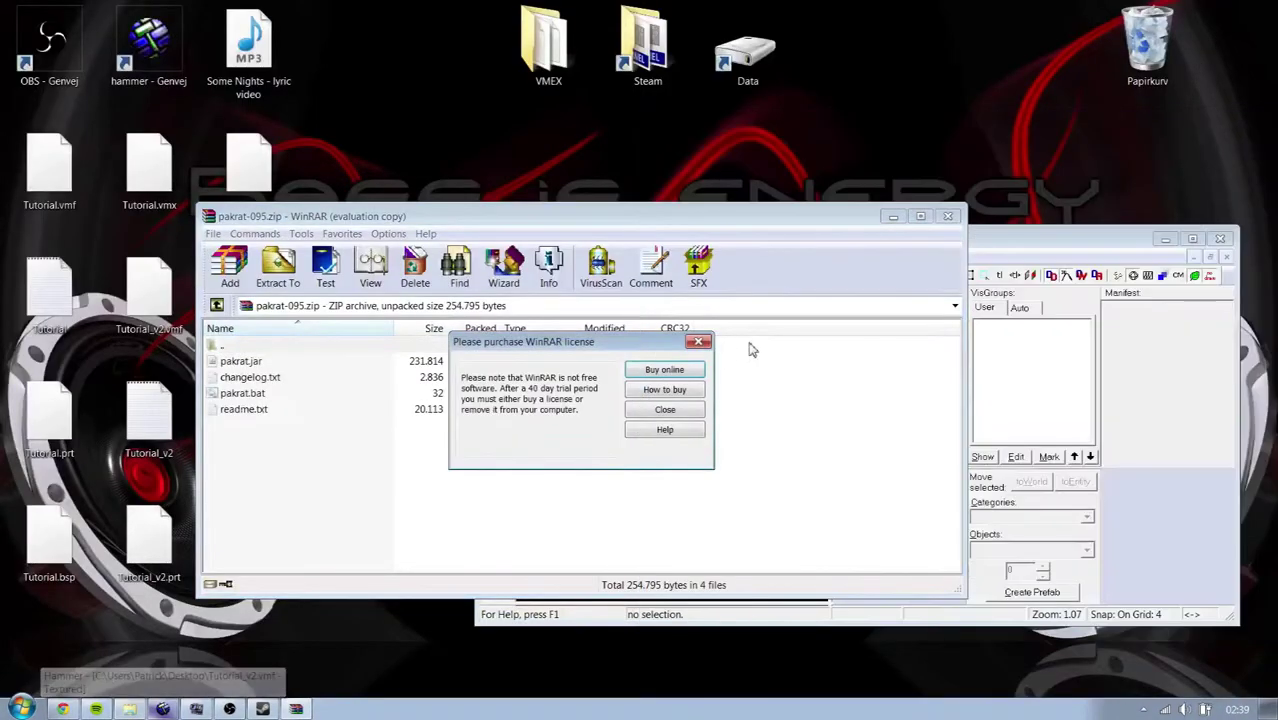
# Step: Dismiss the WinRAR license notice, move the archive window aside and launch pakrat.jar from it
pyautogui.click(698, 342)
pyautogui.moveTo(512, 218); pyautogui.dragTo(679, 181)
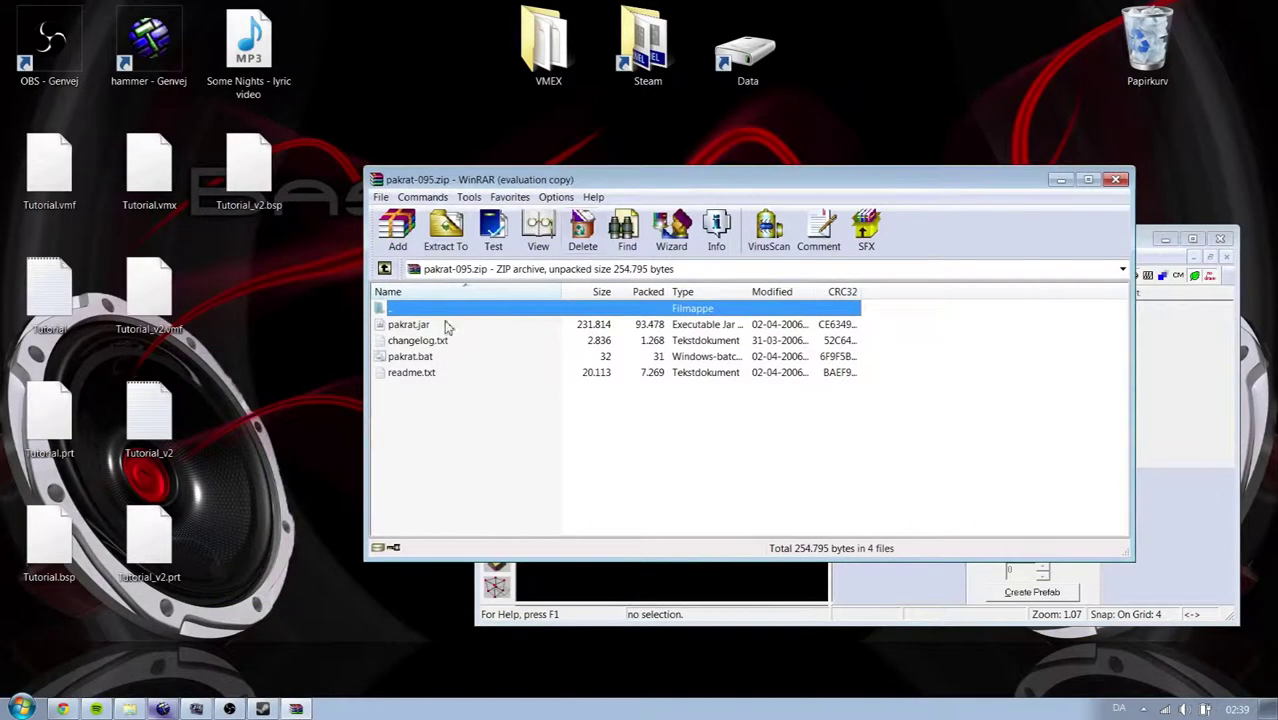
pyautogui.click(435, 326)
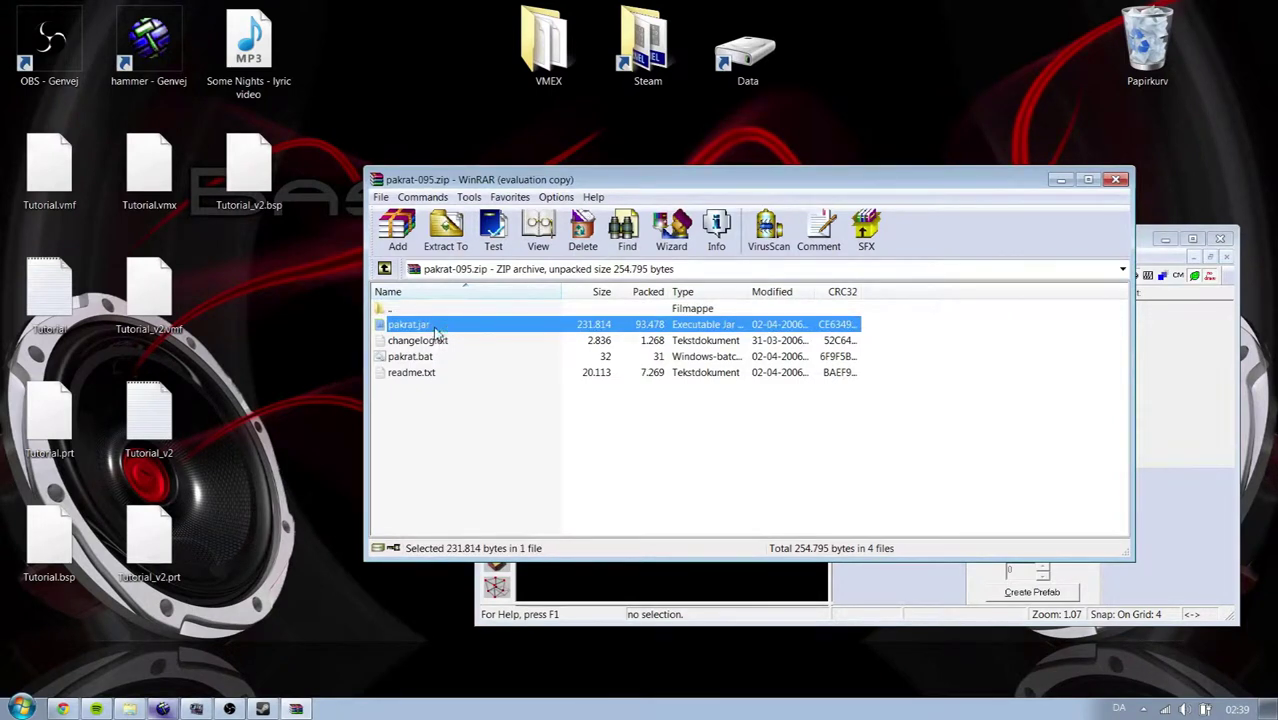
pyautogui.doubleClick(435, 330)
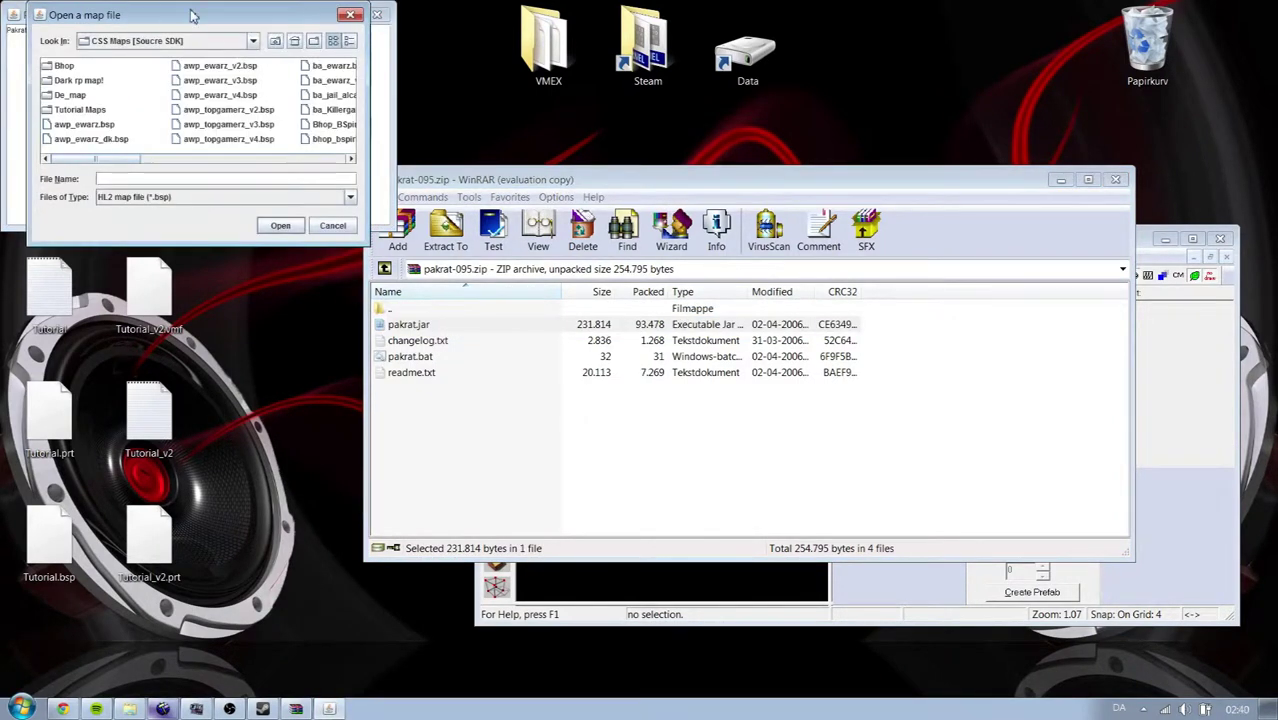
# Step: Open the map file Tutorial_v2.bsp from the Desktop in Pakrat
pyautogui.moveTo(125, 158); pyautogui.dragTo(163, 158)
pyautogui.click(253, 41)
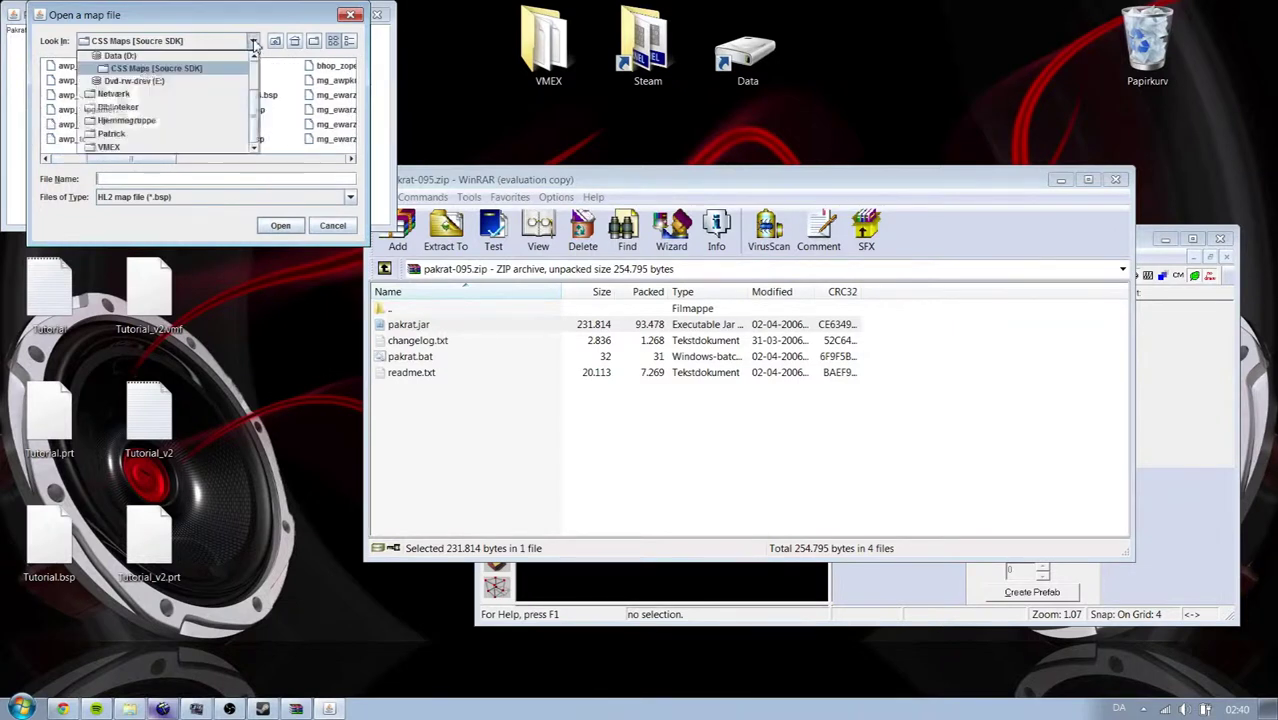
pyautogui.scroll(3, 193, 112)
pyautogui.click(120, 72)
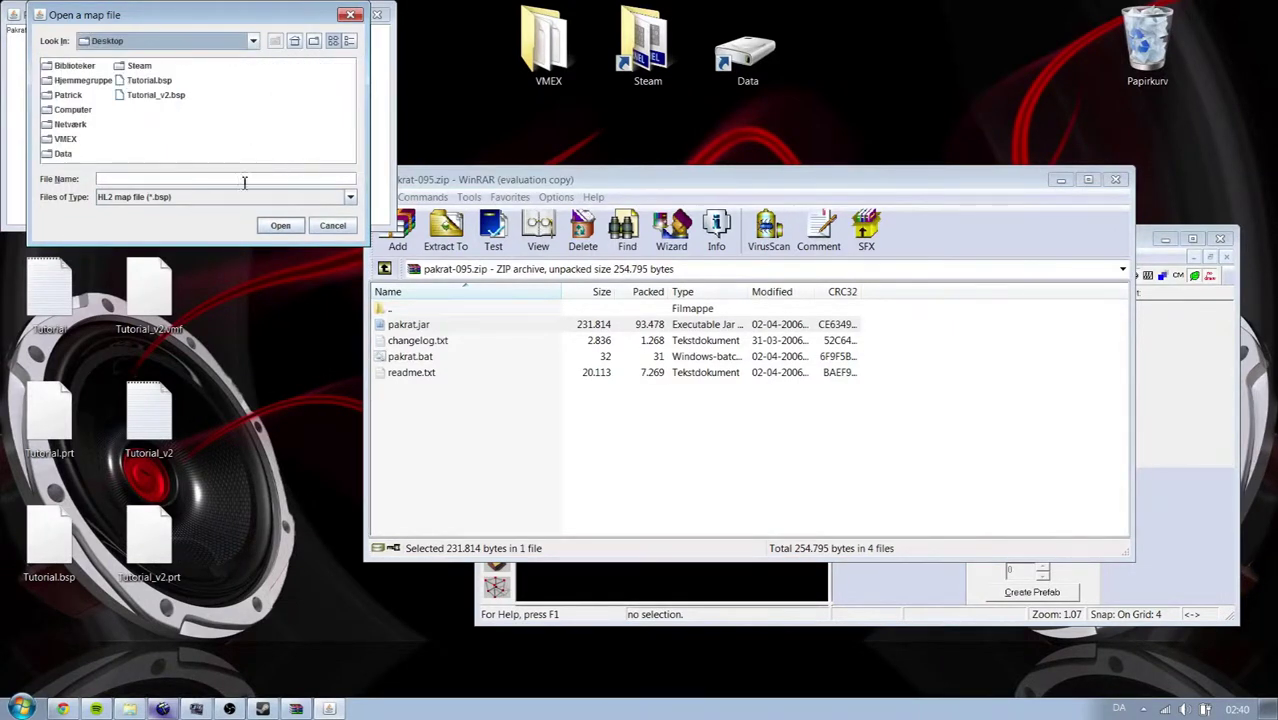
pyautogui.click(174, 97)
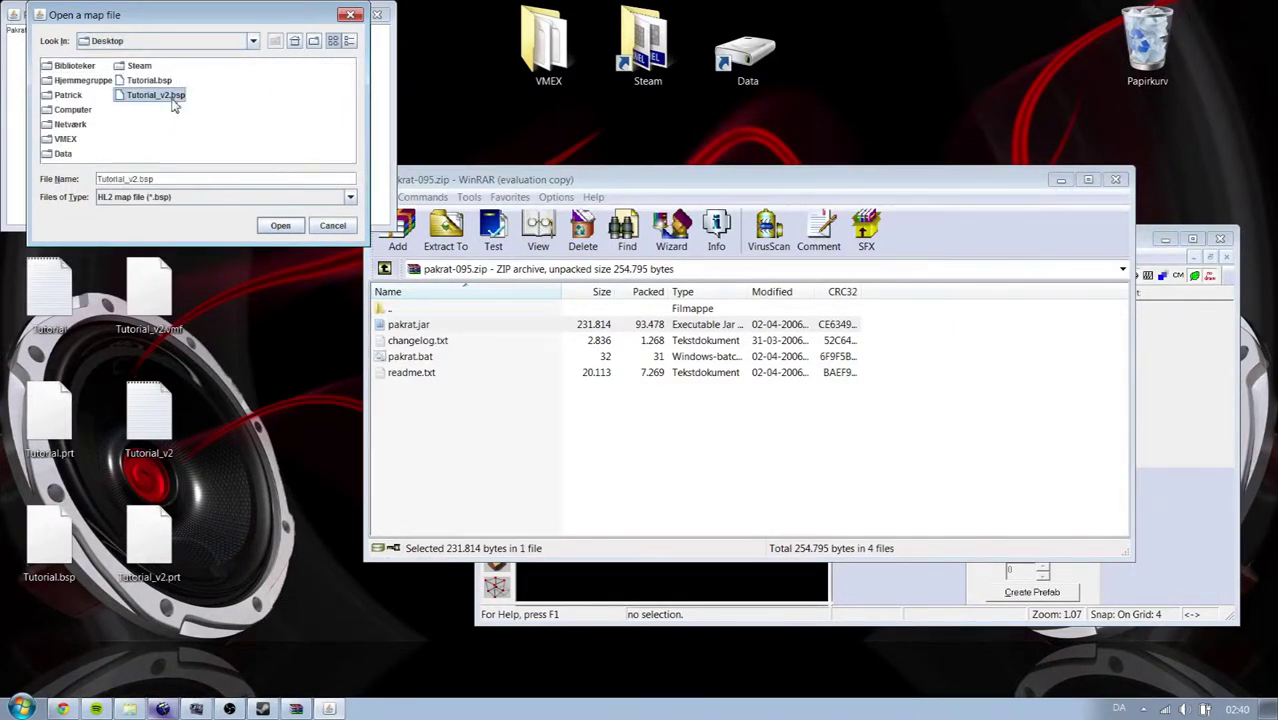
pyautogui.click(278, 225)
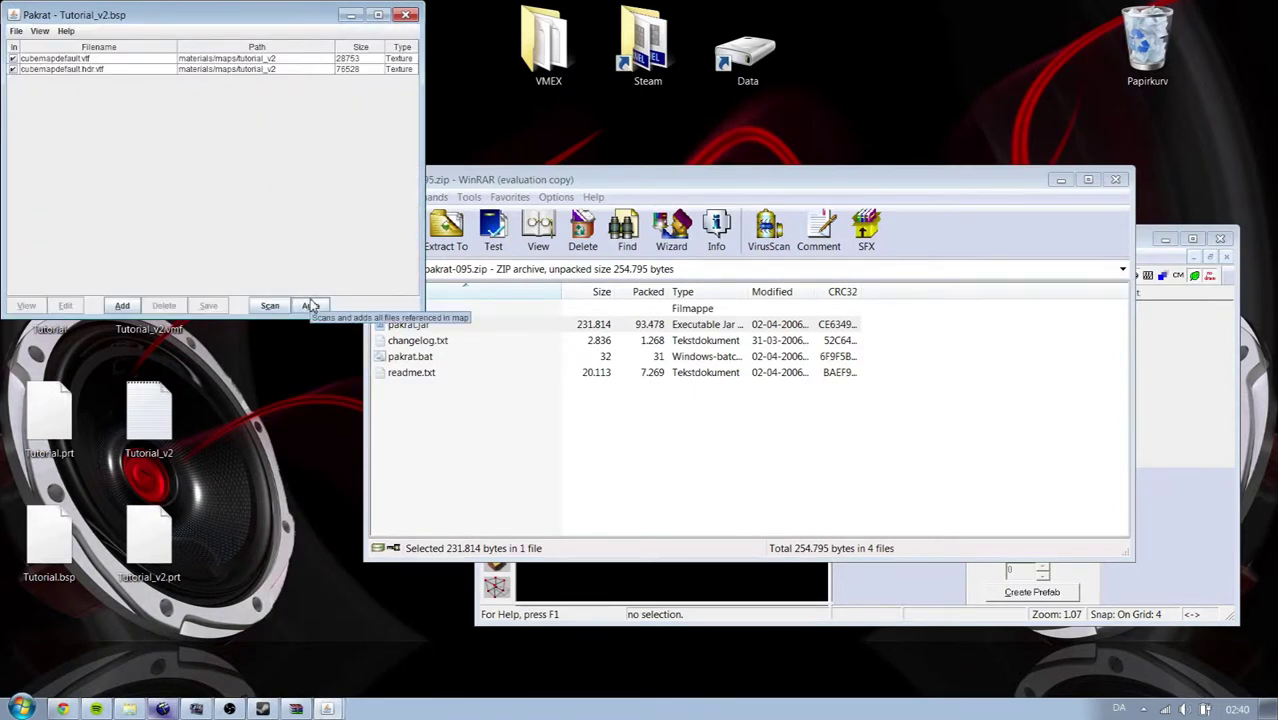
# Step: Auto-scan the map for referenced files, and add Sound10.wav manually with its path fixed up to sound/Sound10.wav
pyautogui.click(310, 305)
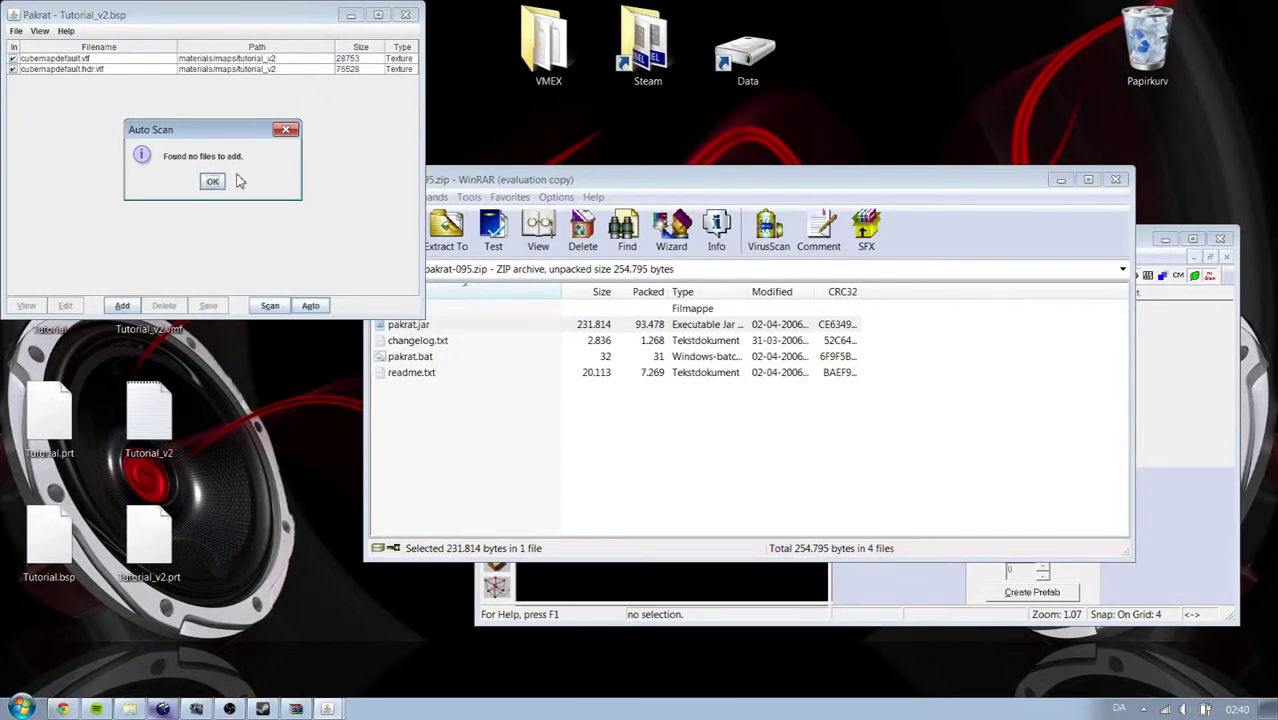
pyautogui.click(212, 181)
pyautogui.click(122, 305)
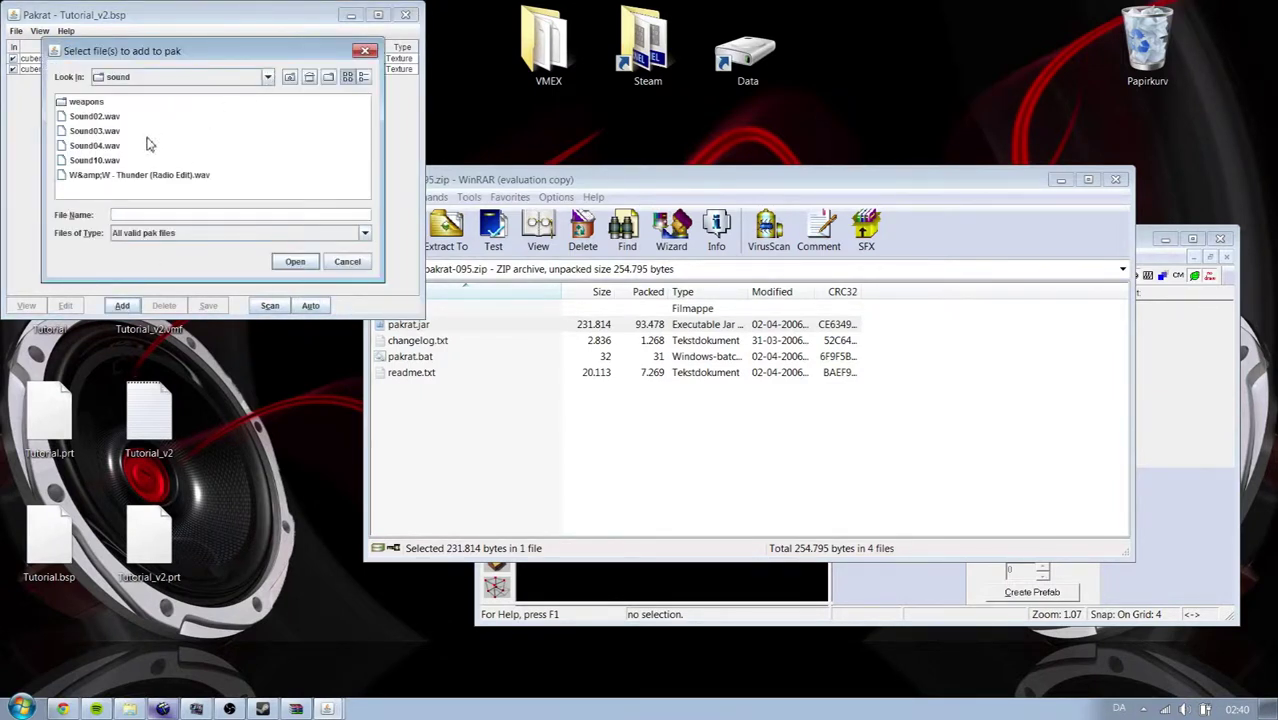
pyautogui.click(100, 161)
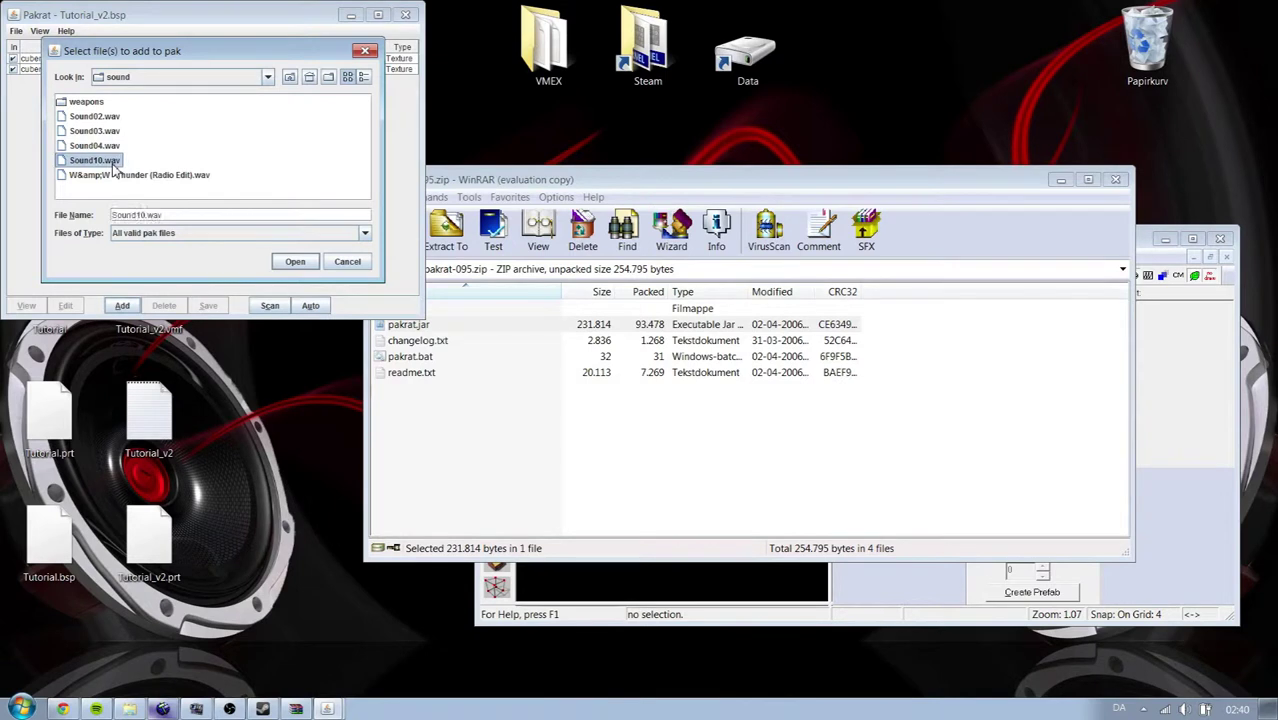
pyautogui.click(295, 266)
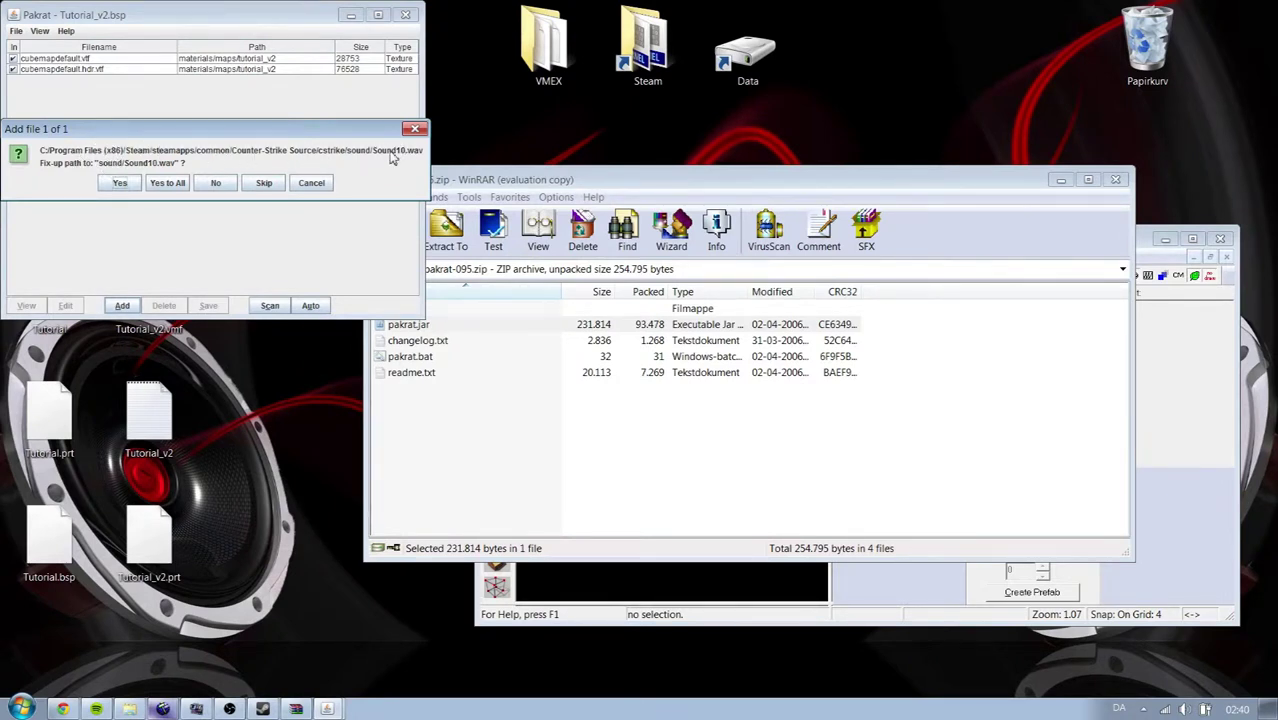
pyautogui.click(124, 186)
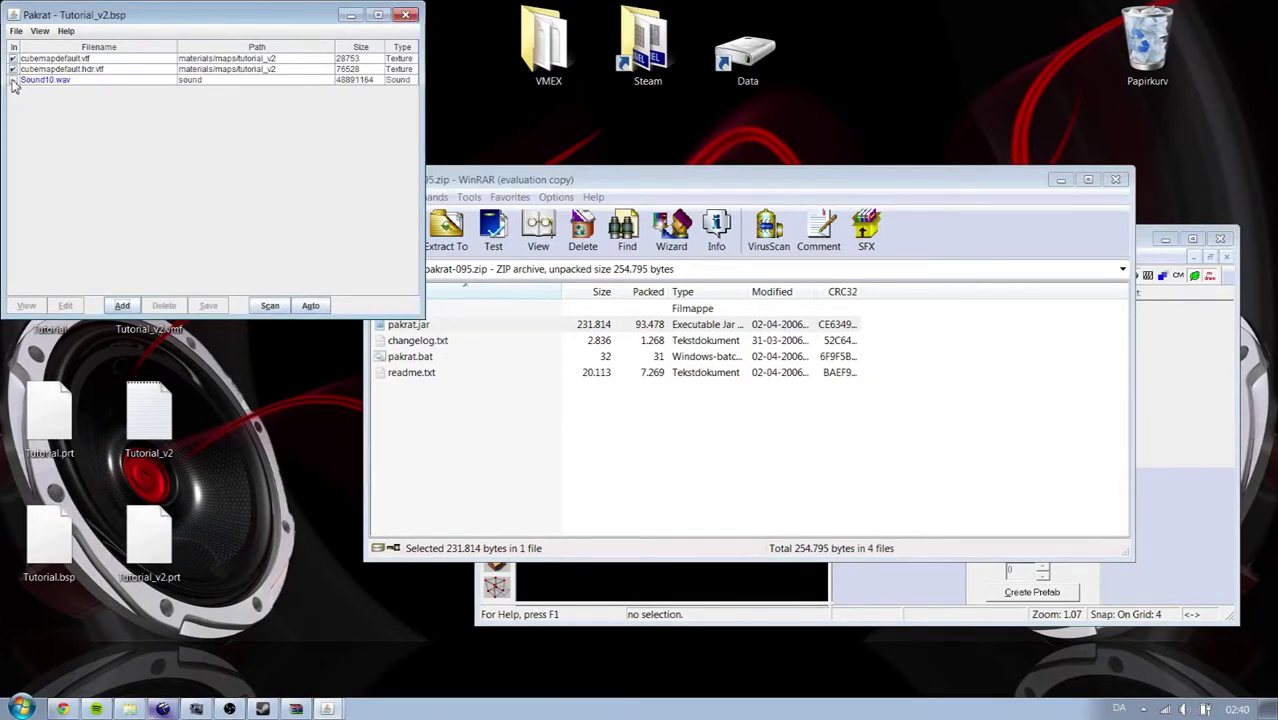
# Step: Save the packed BSP to the Desktop as Tutorial_v2.bsp, overwriting the existing map file
pyautogui.click(16, 31)
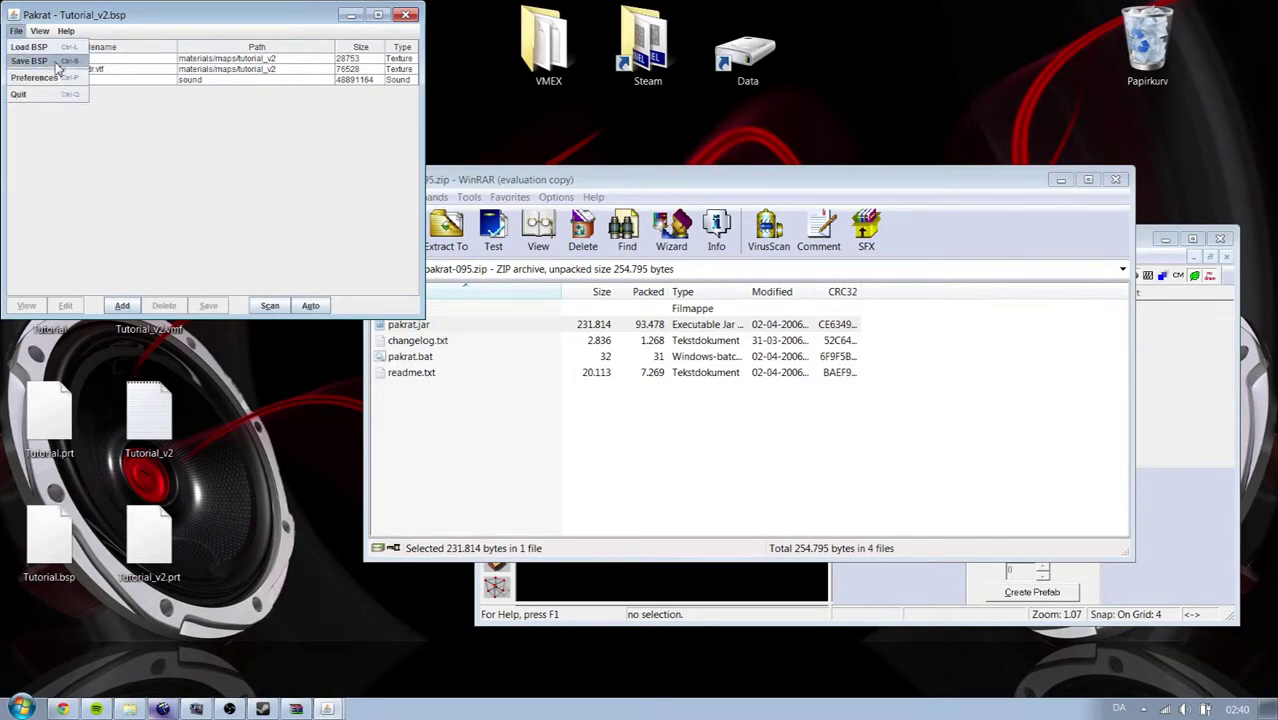
pyautogui.click(57, 63)
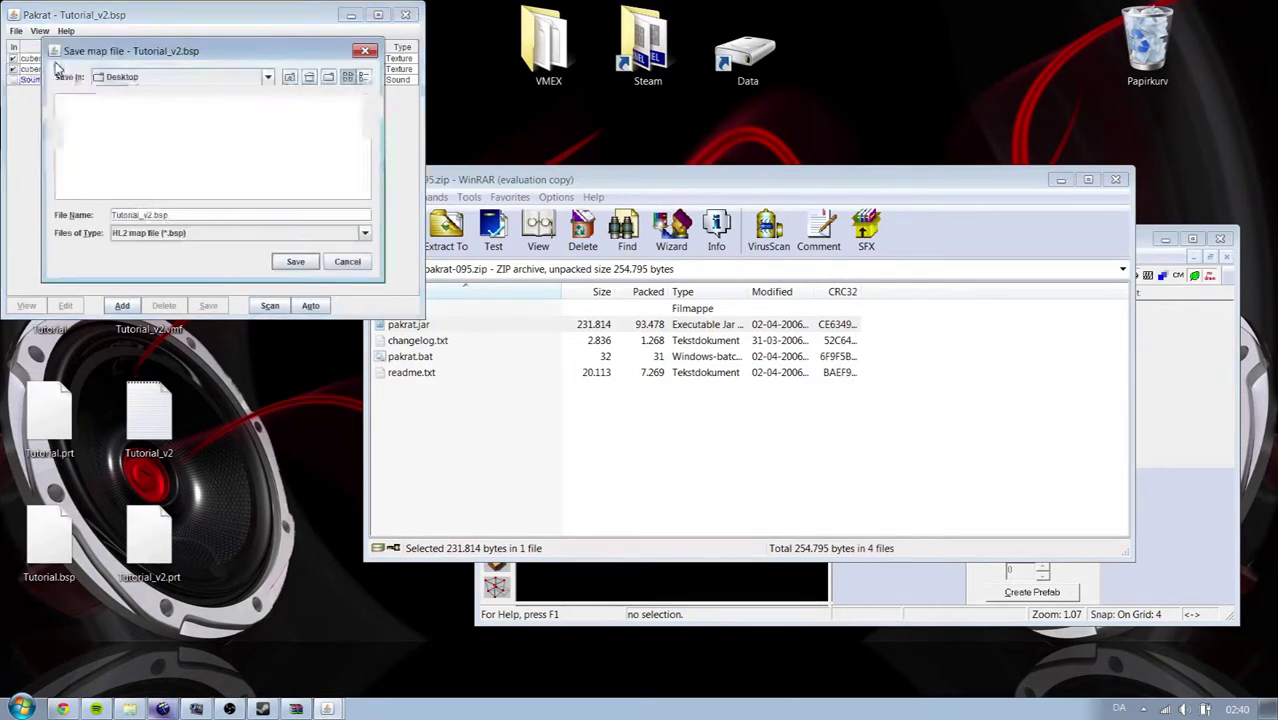
pyautogui.click(295, 262)
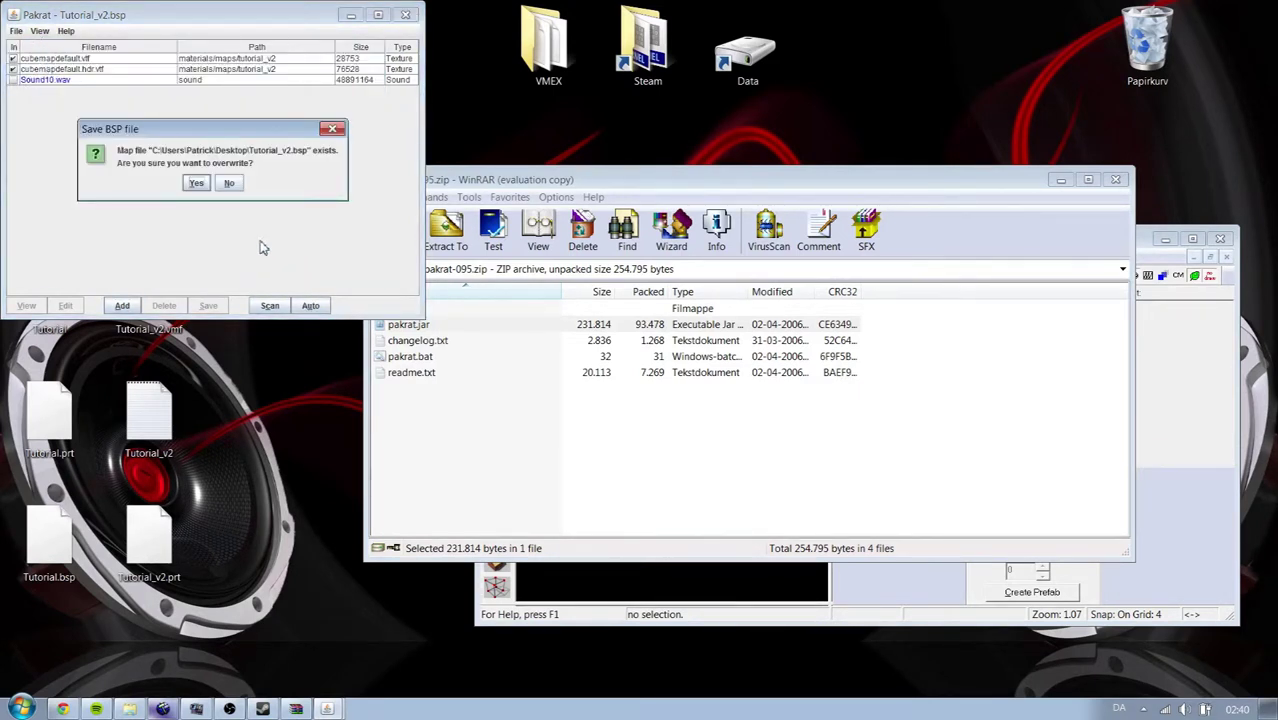
pyautogui.click(196, 184)
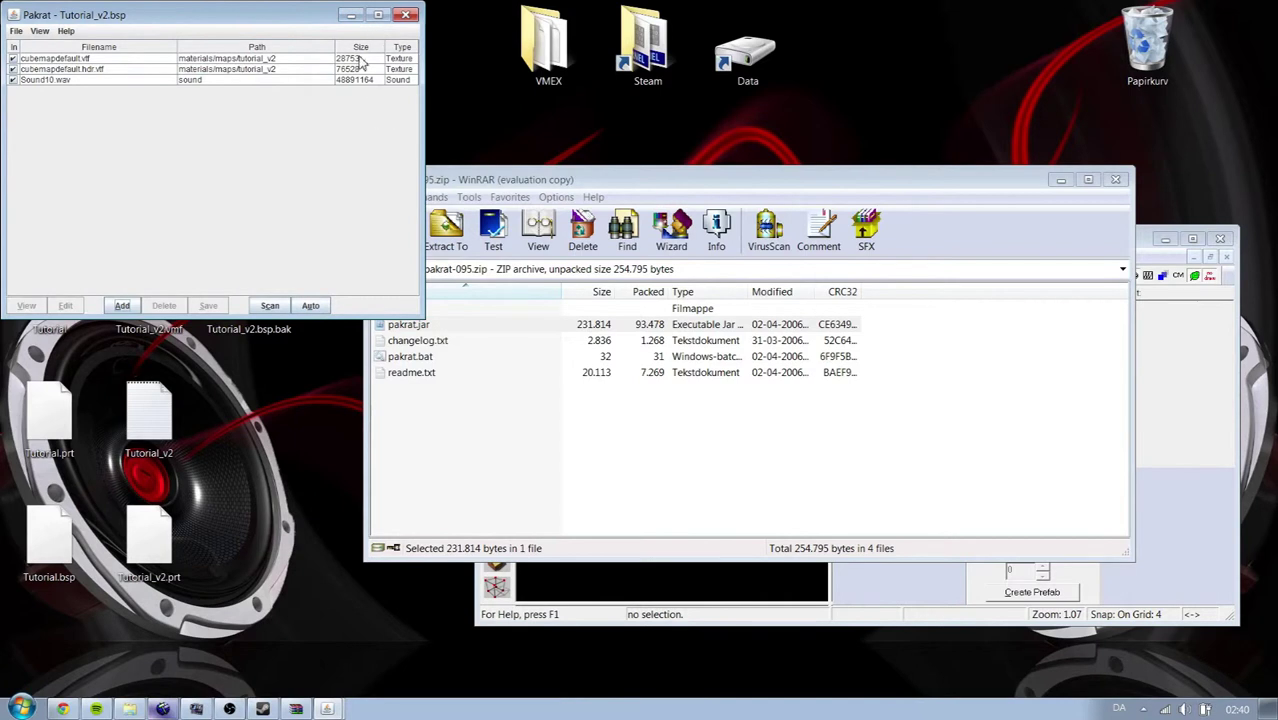
# Step: Switch to Counter-Strike Source and test the orange button on the pillar, approaching it and backing away to check the sound
pyautogui.press('3')
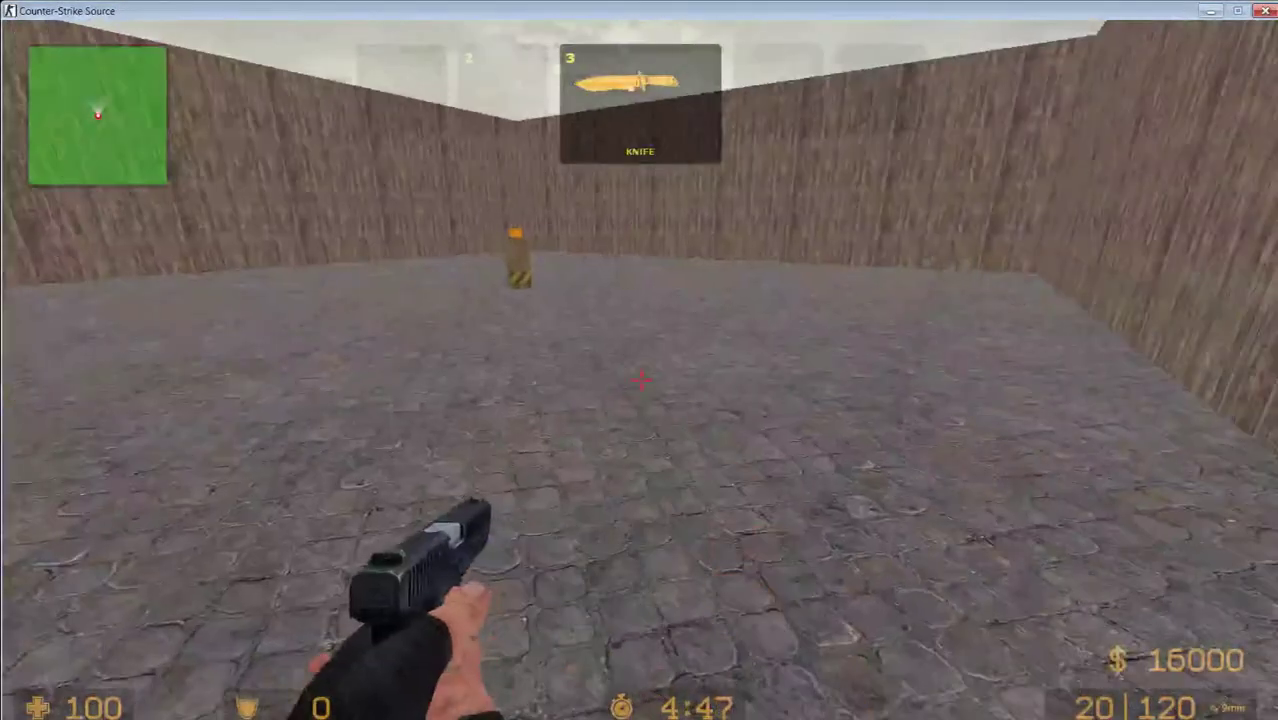
pyautogui.click(641, 380)
pyautogui.press('q')
pyautogui.press('w')
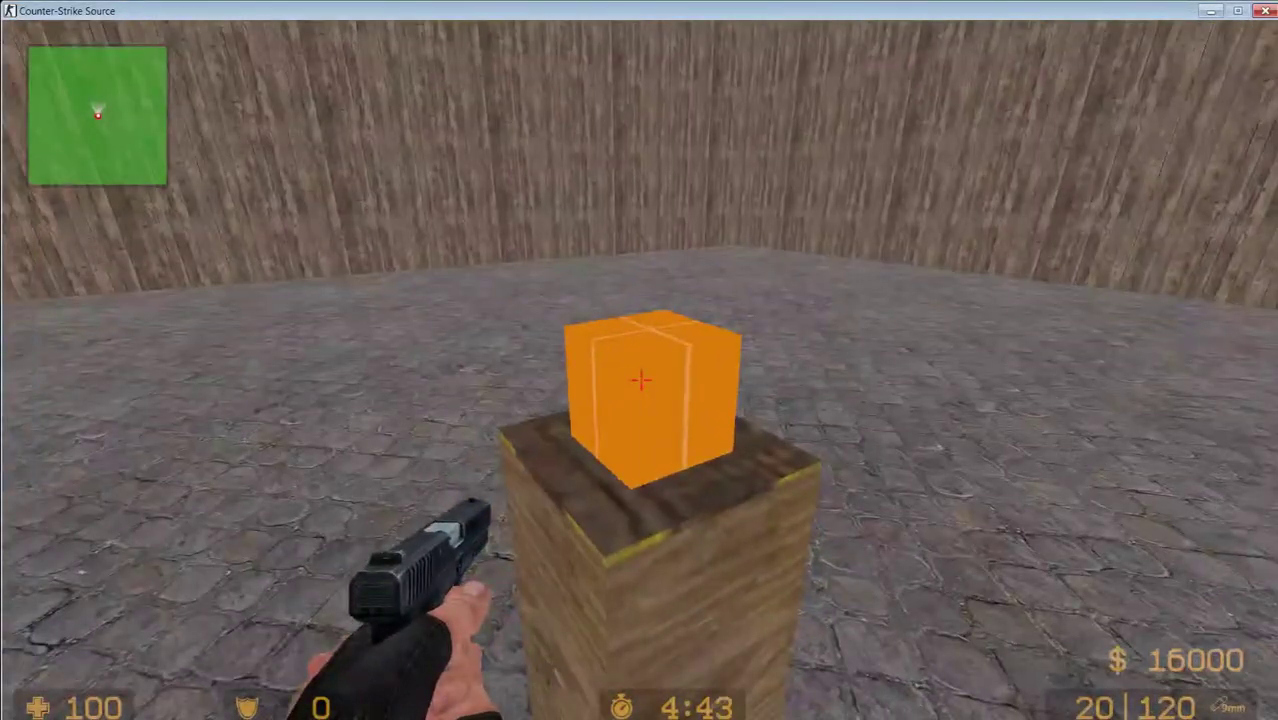
pyautogui.press('s')
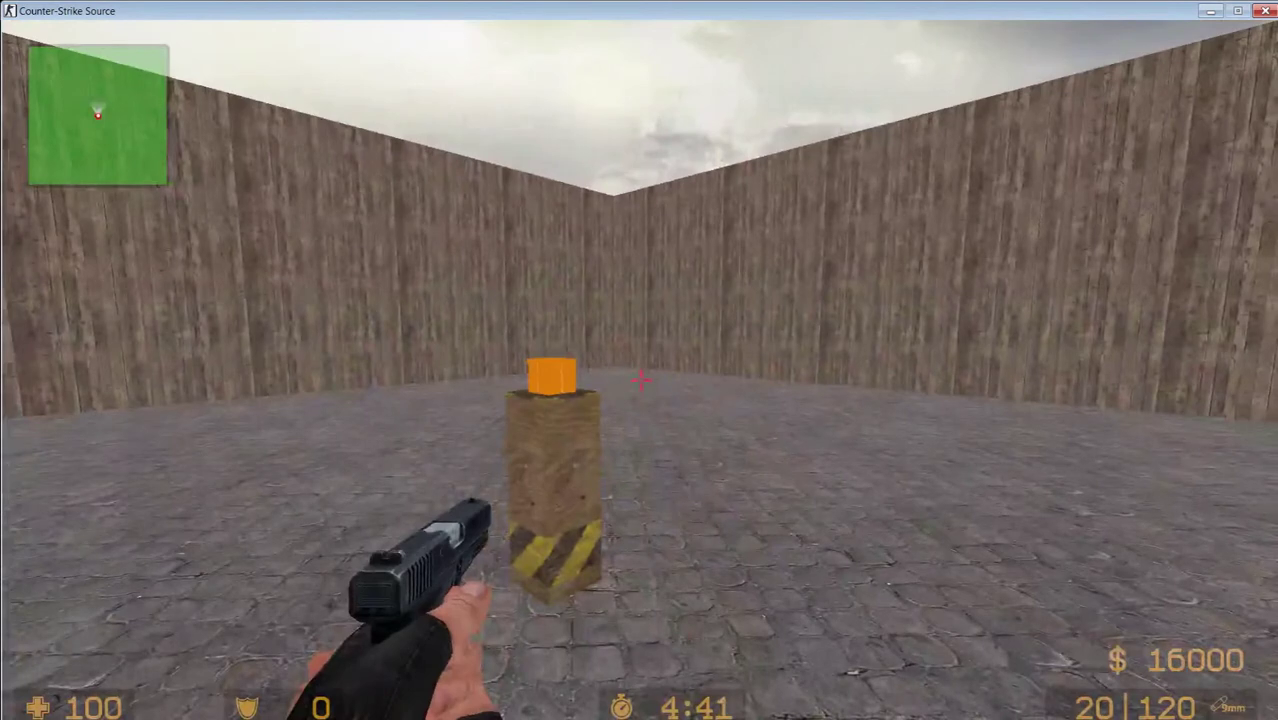
pyautogui.moveTo(640, 380)
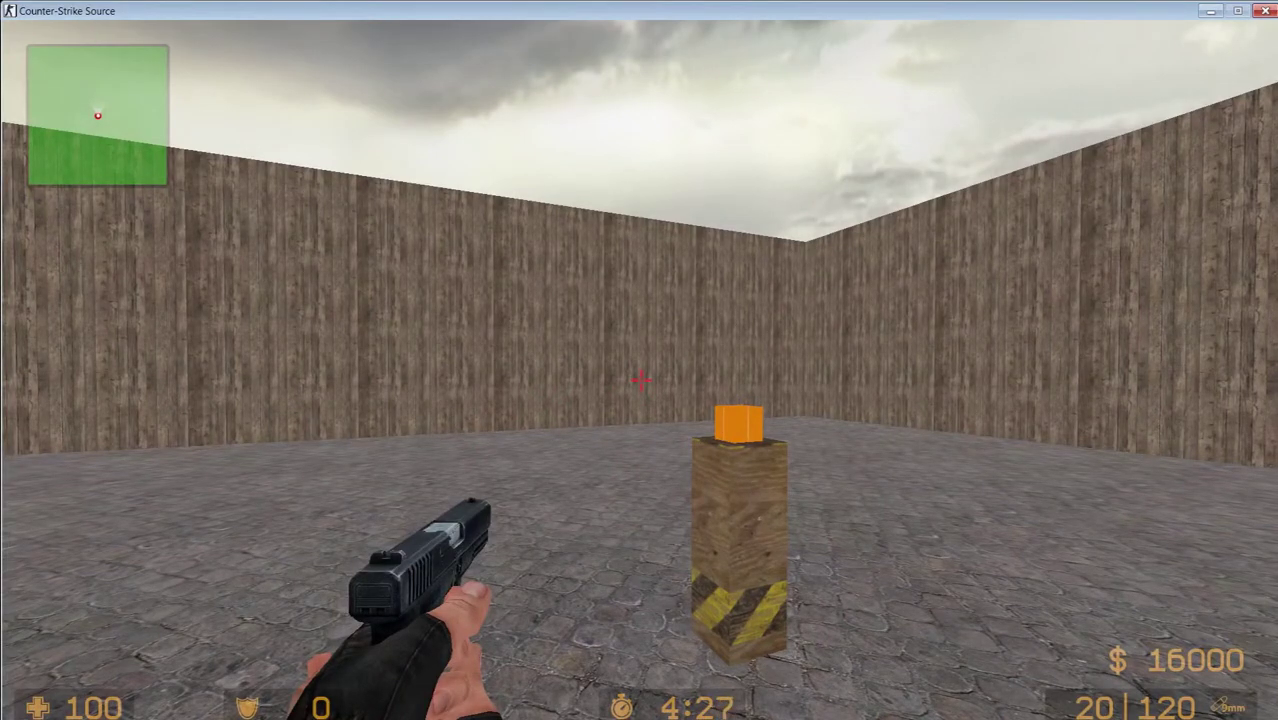
pyautogui.press('3')
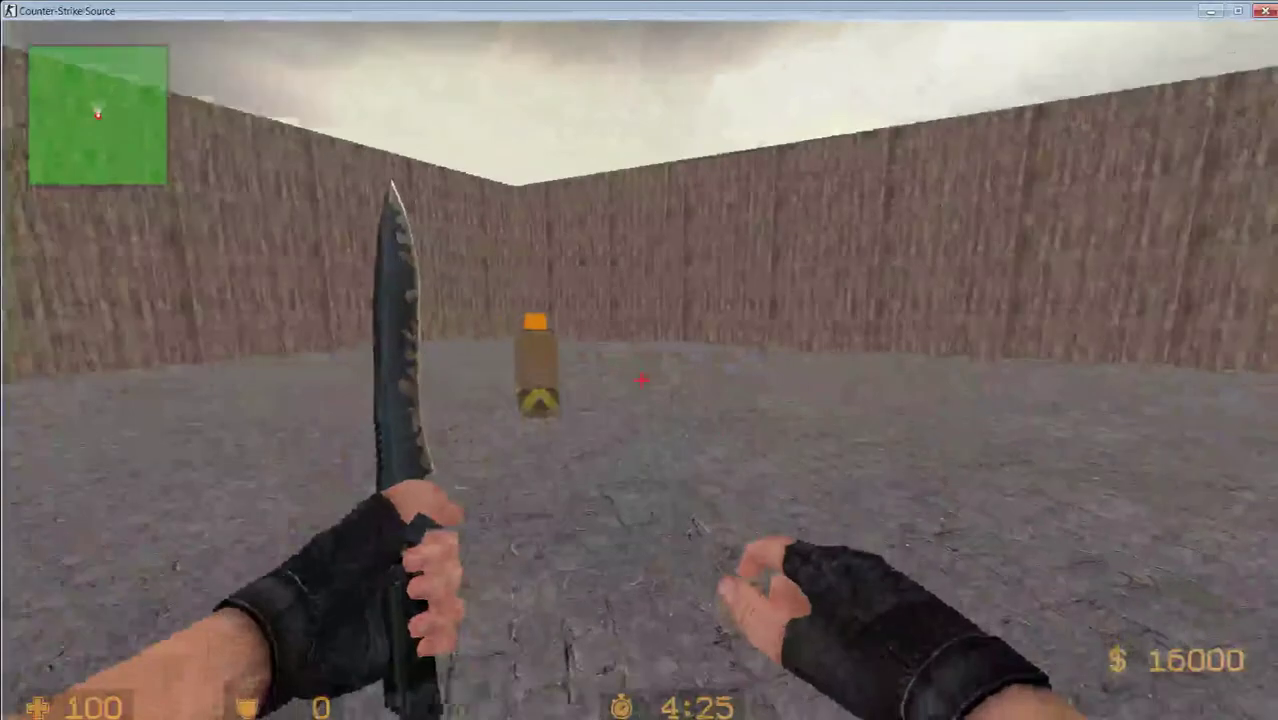
pyautogui.press('s')
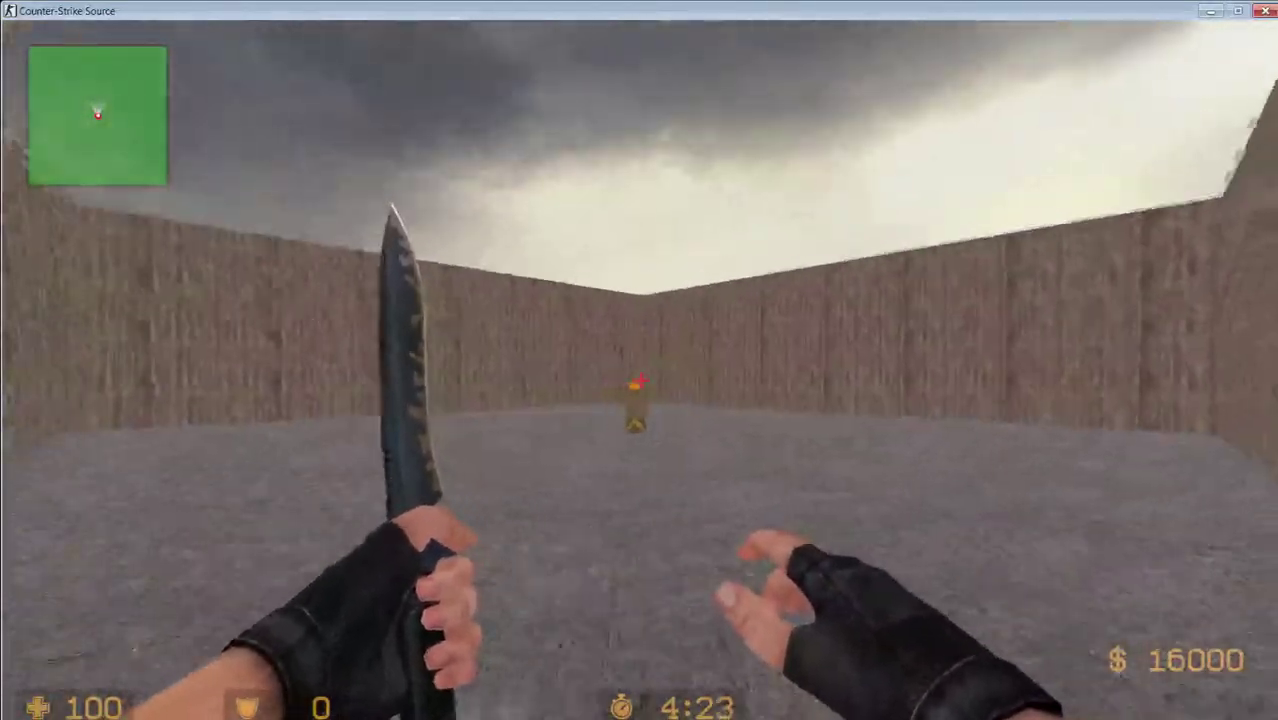
pyautogui.press('w')
pyautogui.press('a')
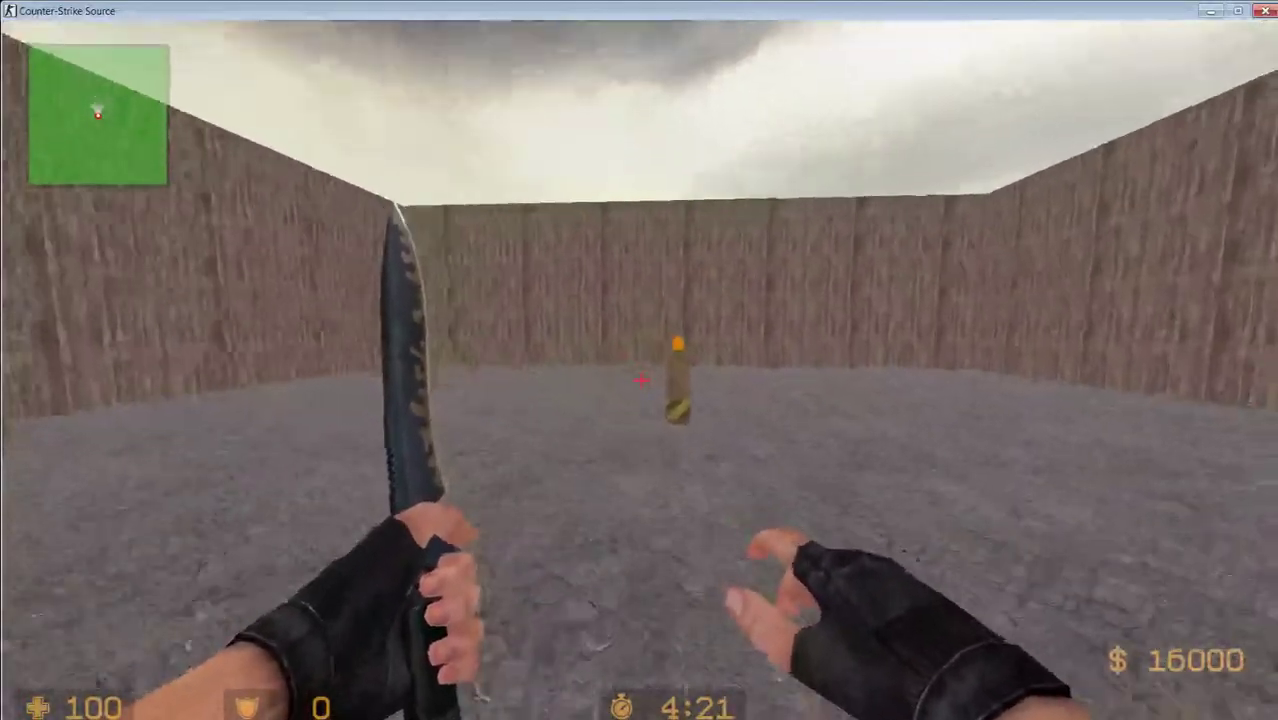
pyautogui.press('w')
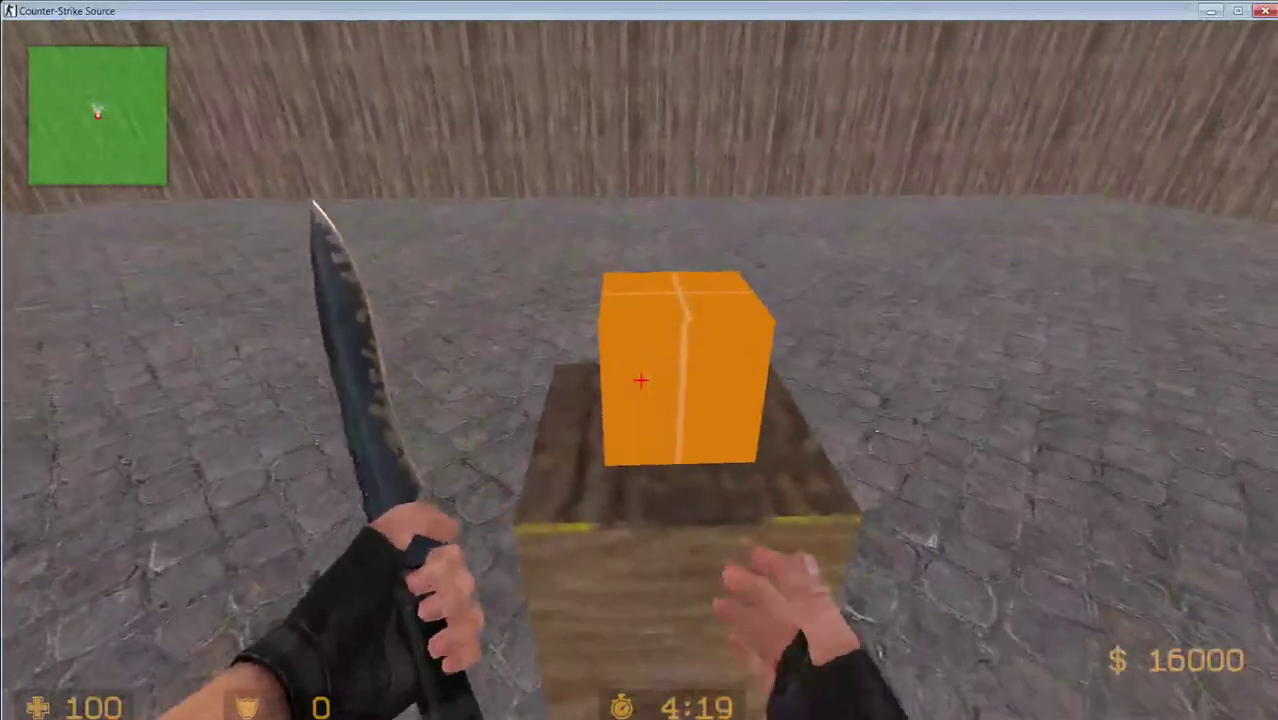
pyautogui.press('s')
pyautogui.press('s')
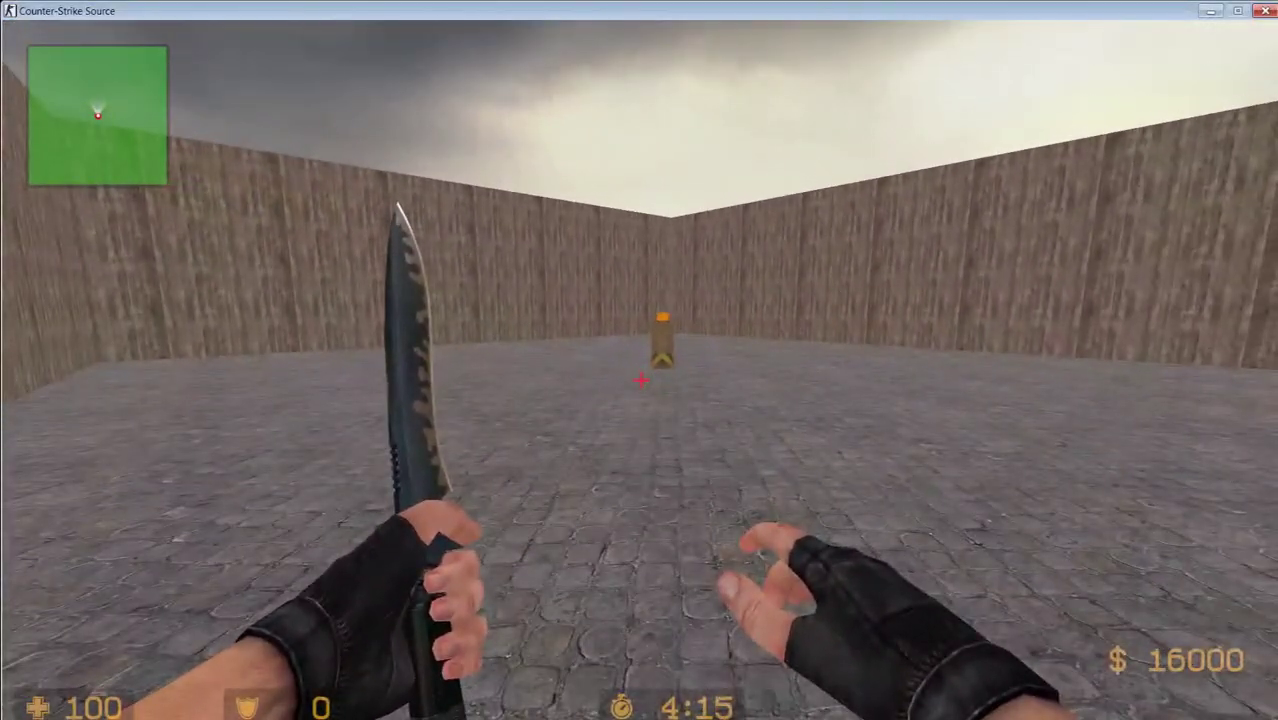